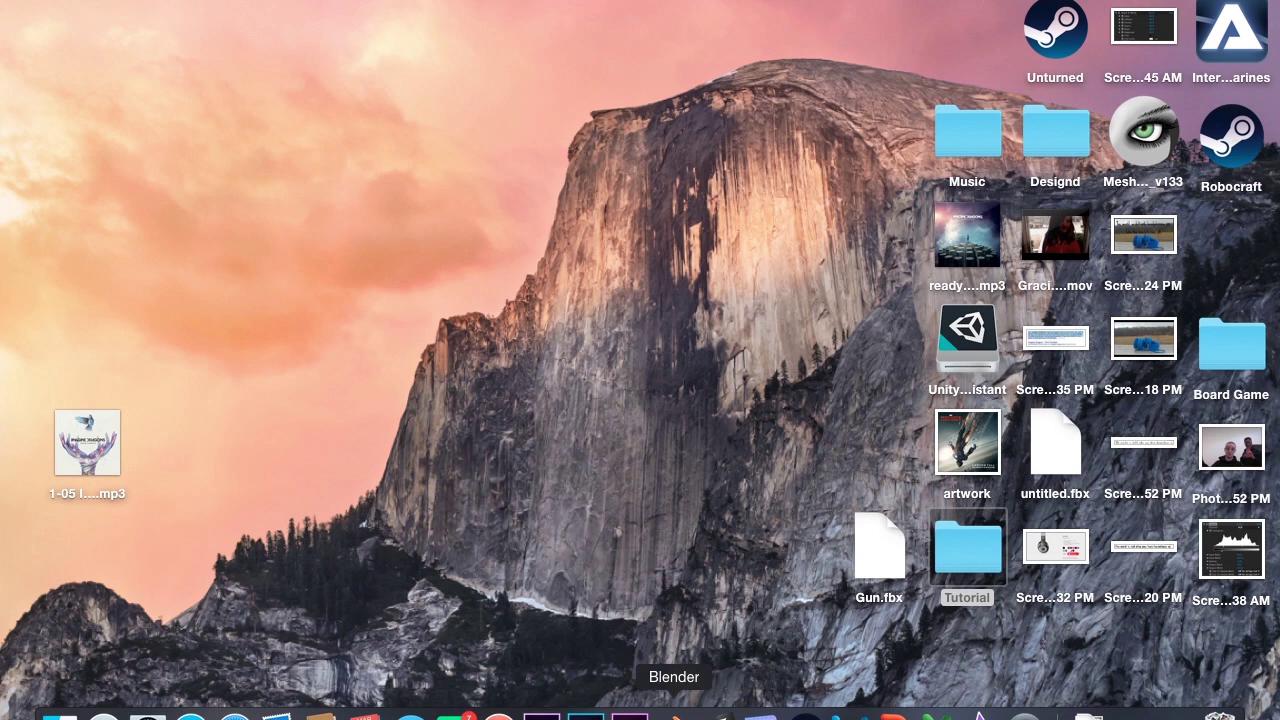
- Launch Blender and open the recent file chess-piece.blend
right_click(674, 712)
click(686, 674)
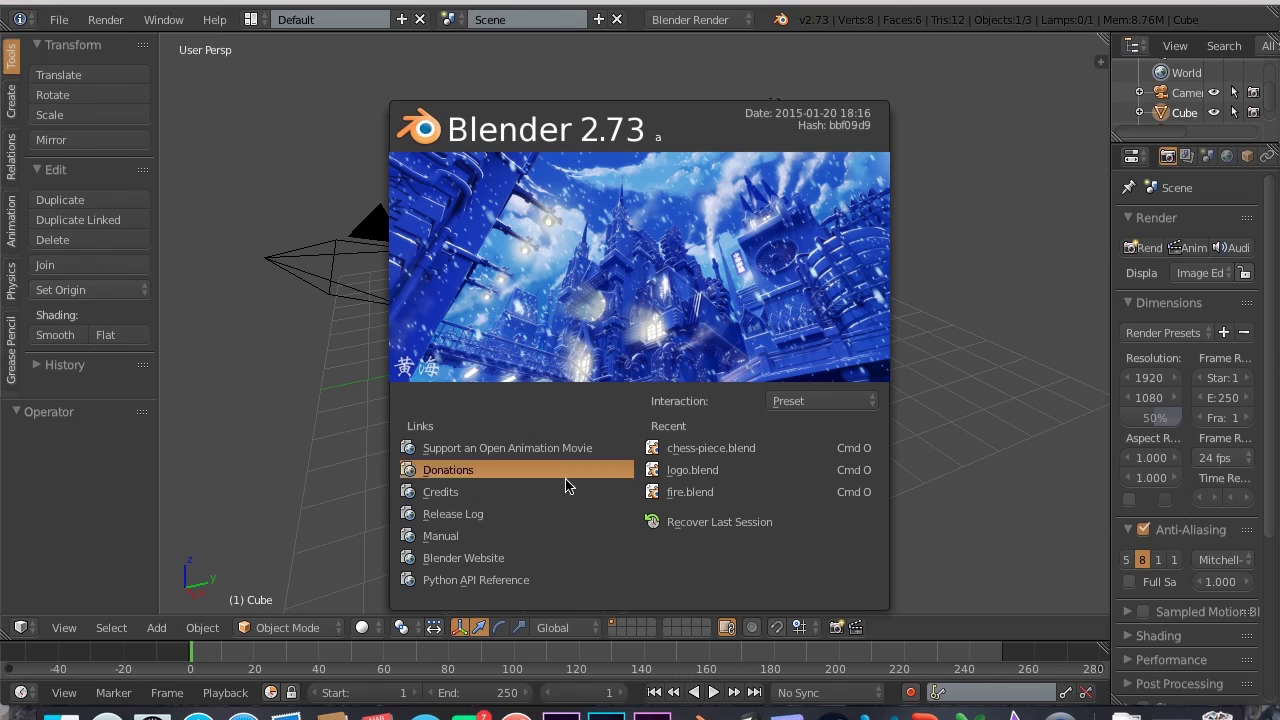
click(720, 447)
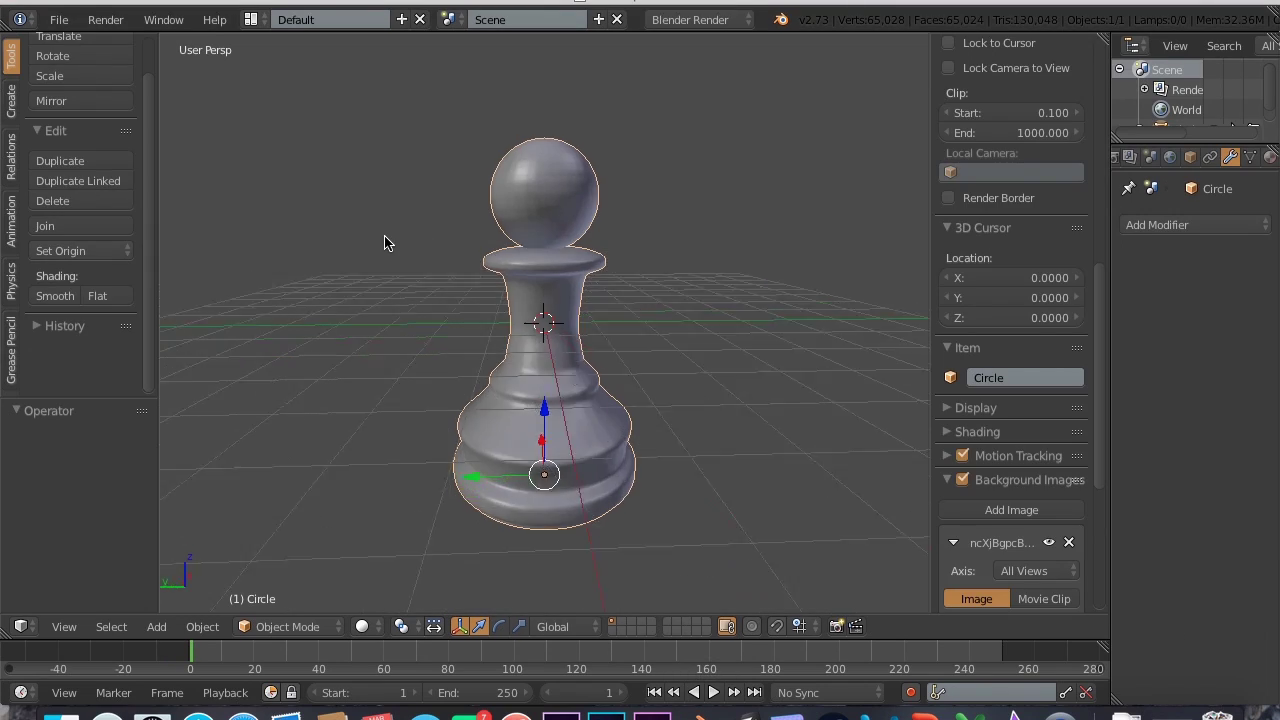
scroll(386, 241, left, 10)
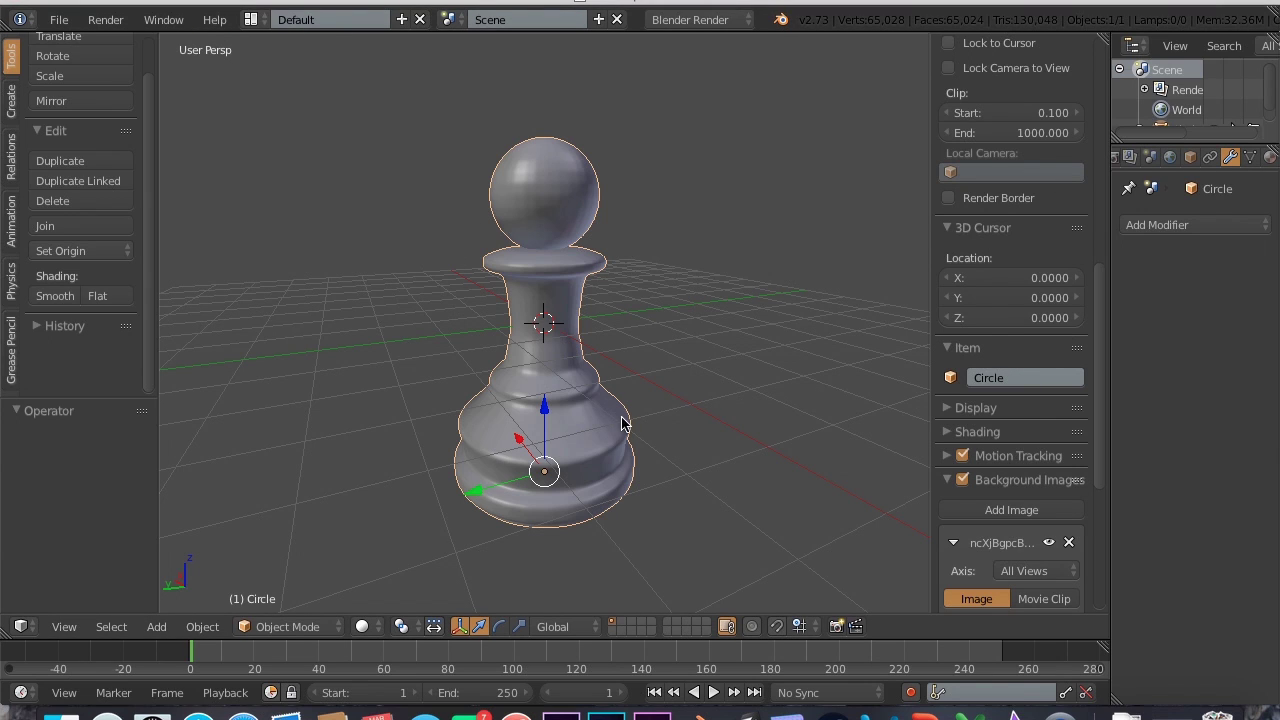
click(59, 20)
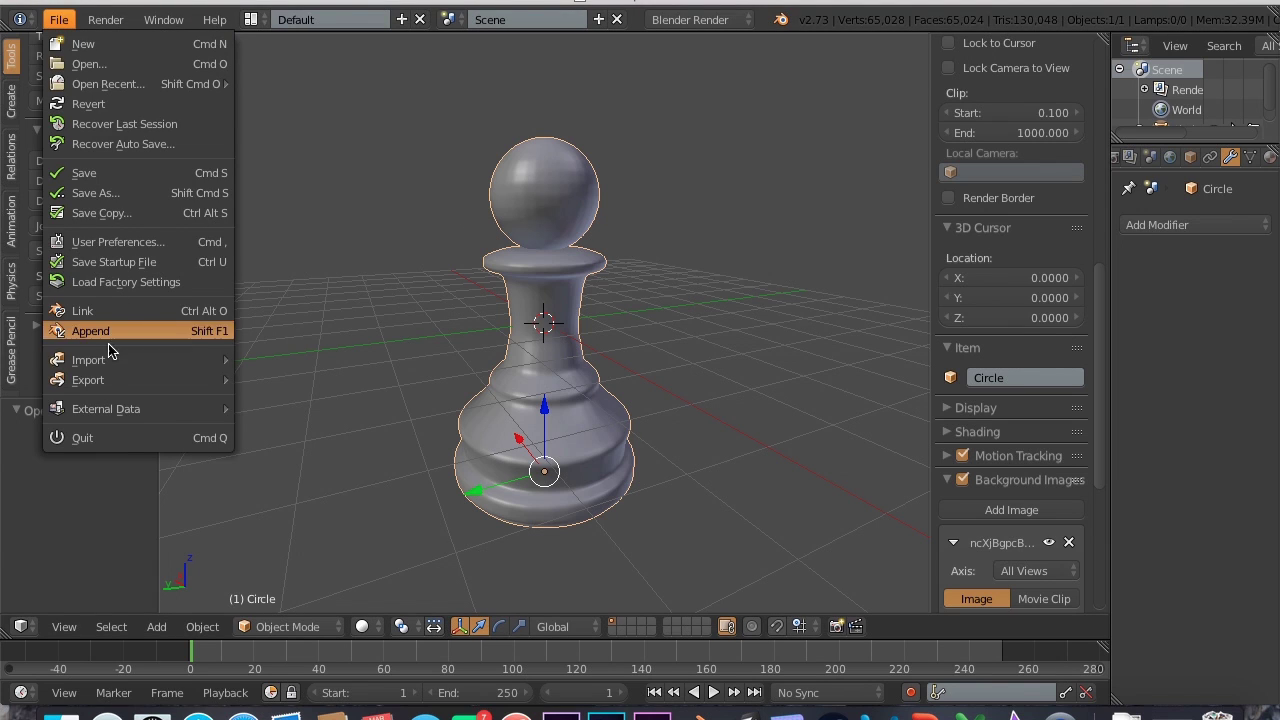
mouse_move(110, 380)
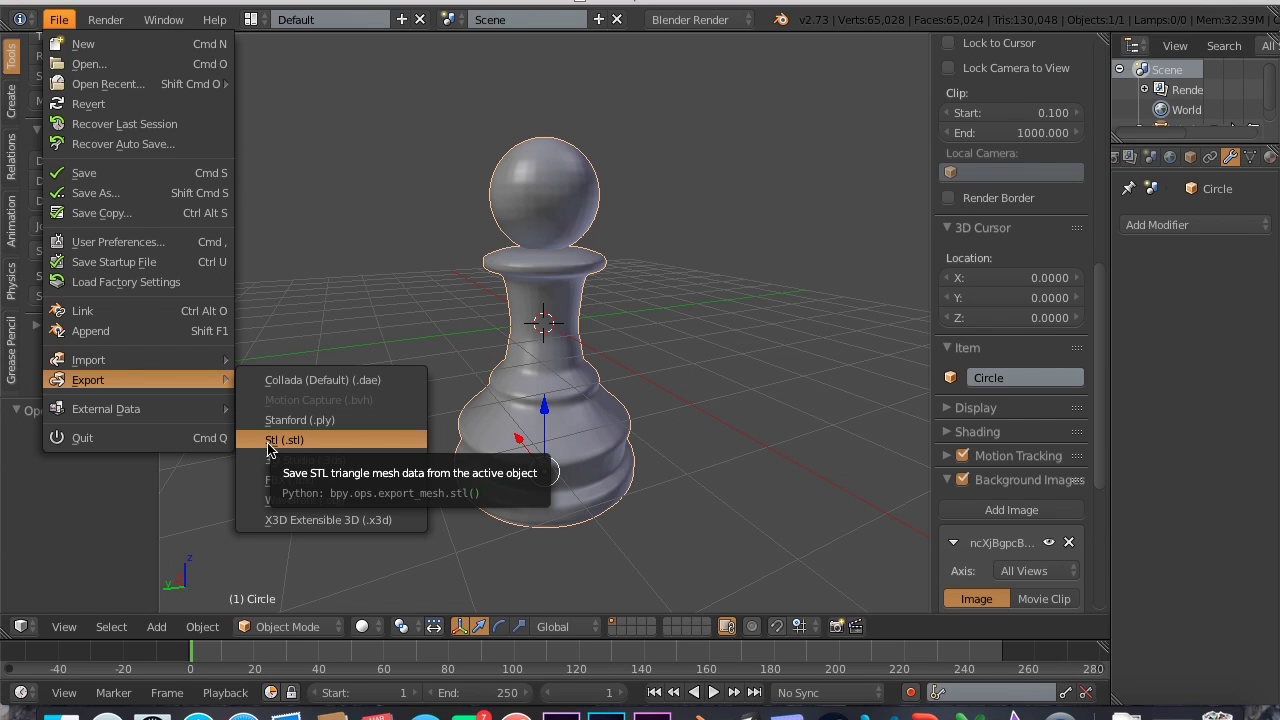
click(62, 22)
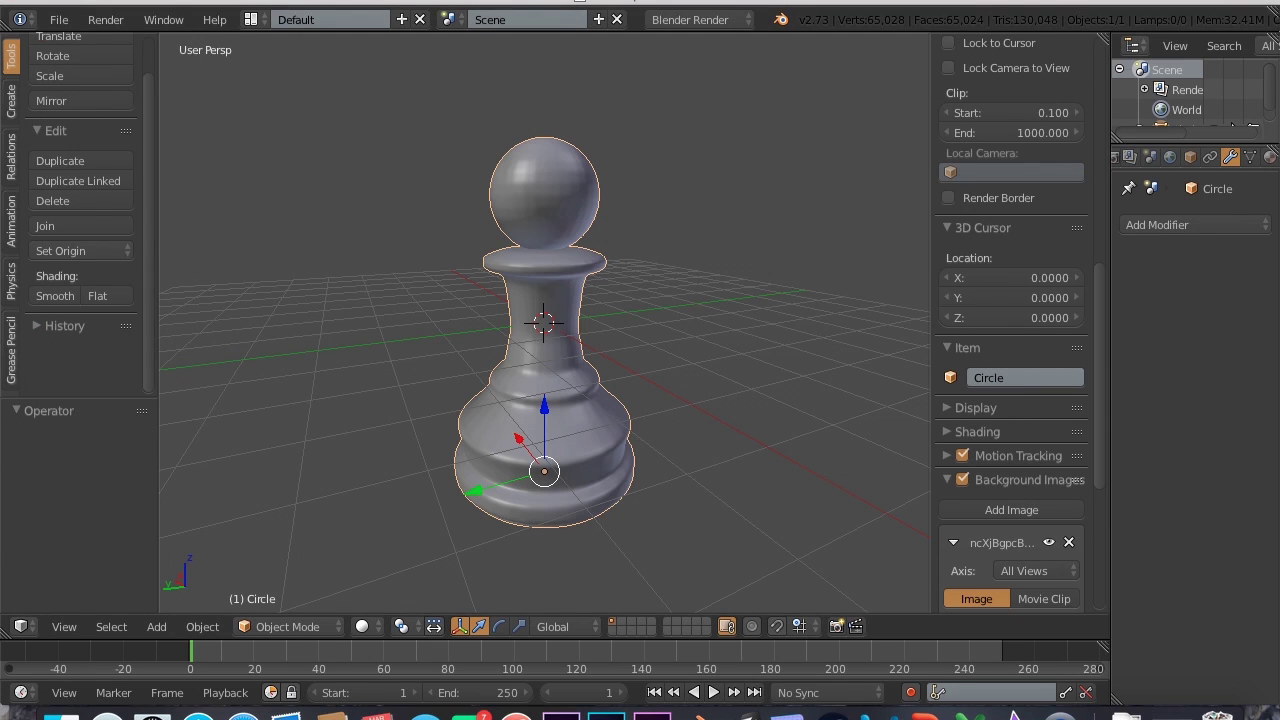
- Export the pawn model in STL format as chess-piece.stl into the Tutorial folder
click(70, 20)
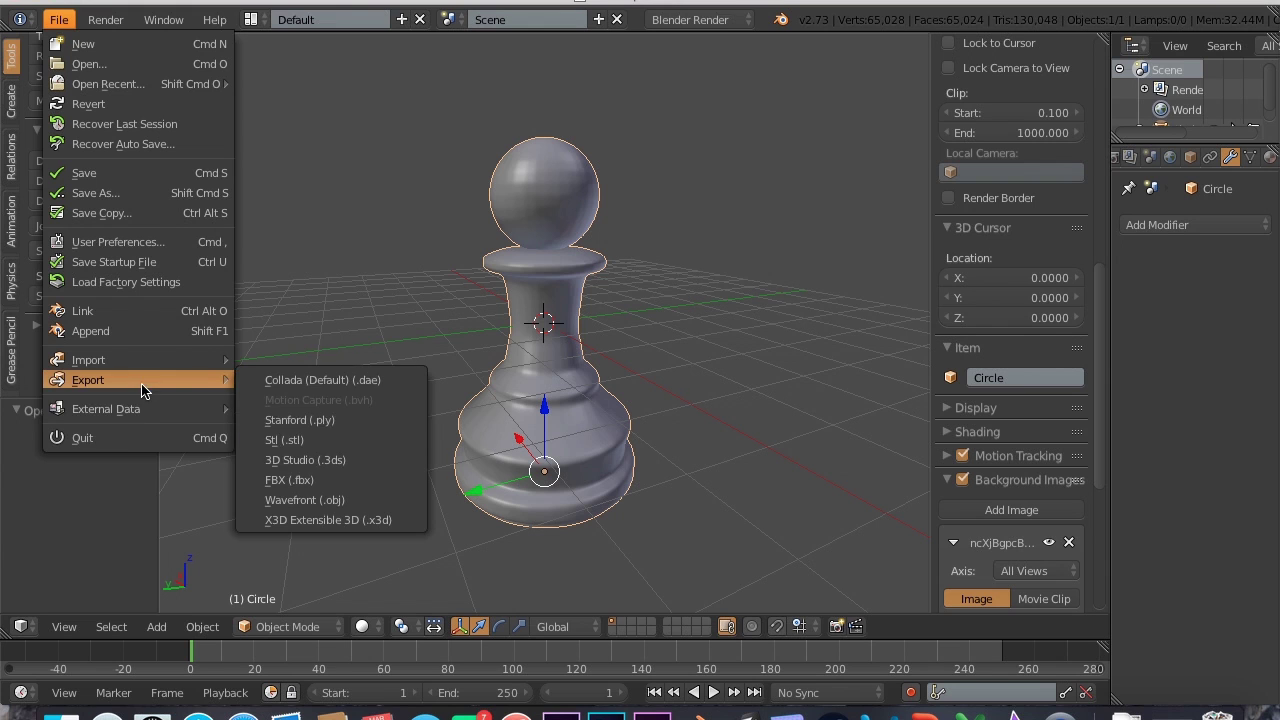
click(355, 440)
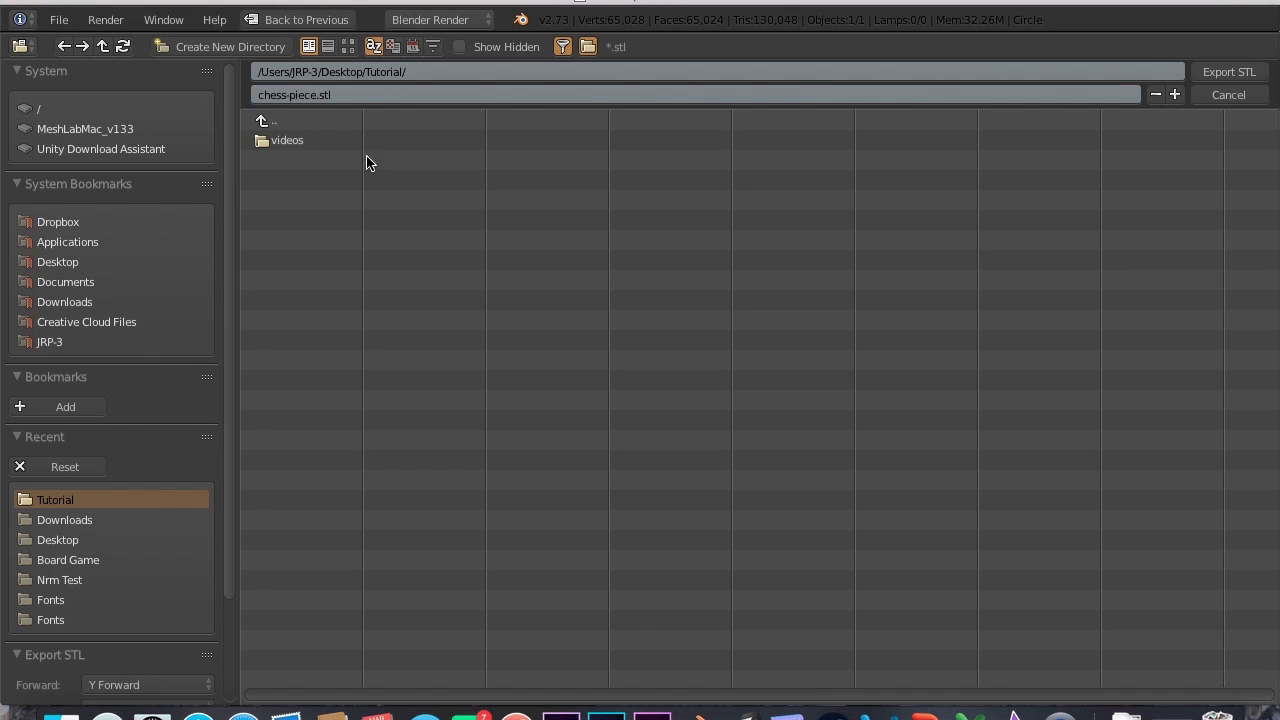
click(1262, 76)
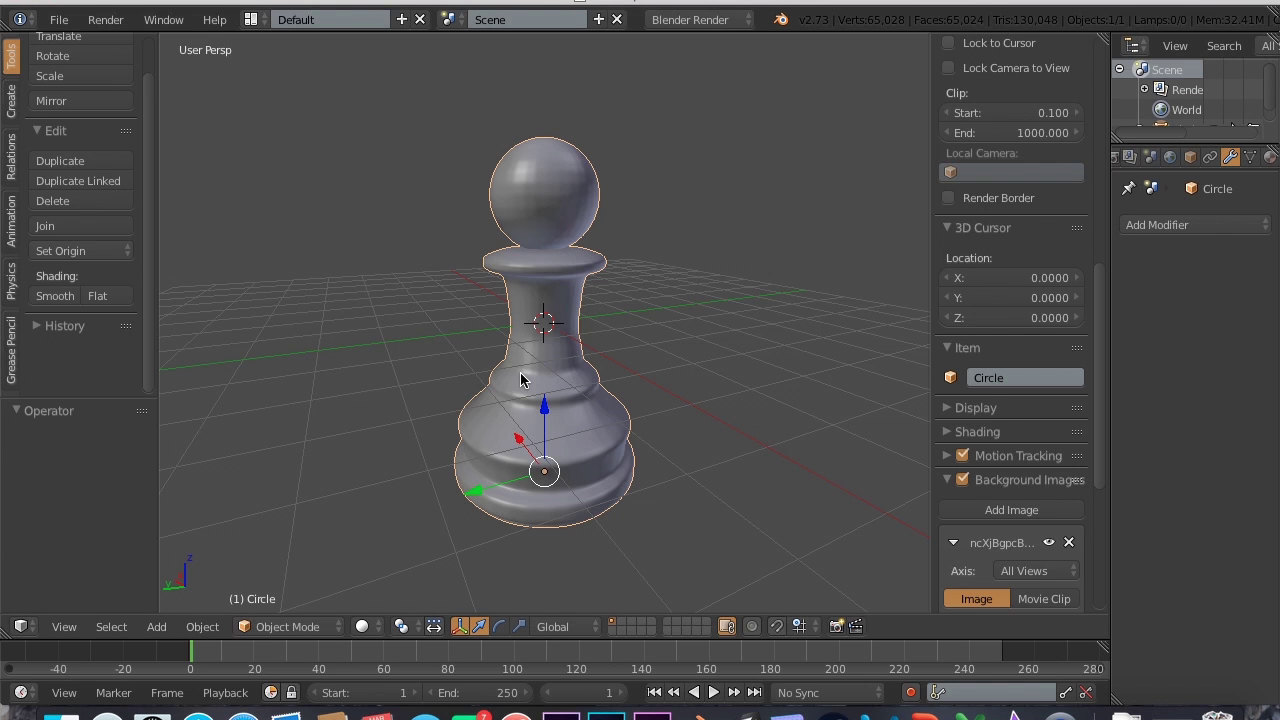
- Switch to Safari and view the MeshLab project website
key(ctrl+Up)
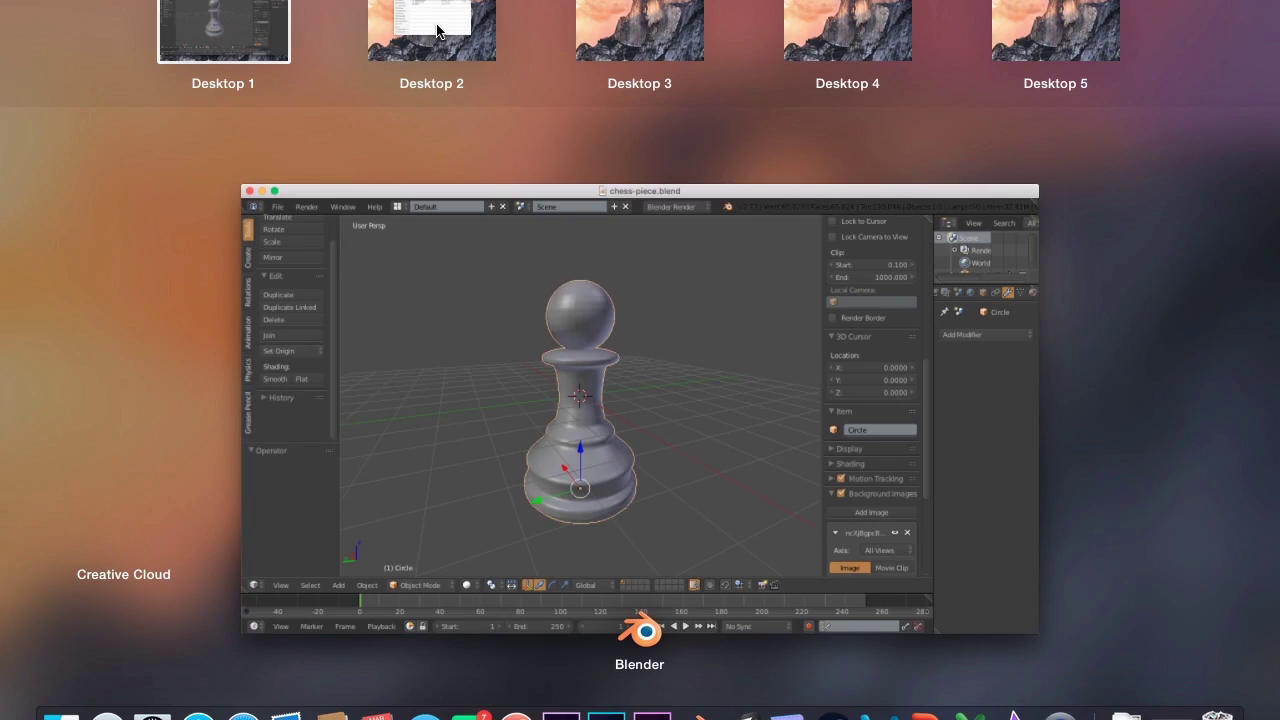
key(ctrl+Up)
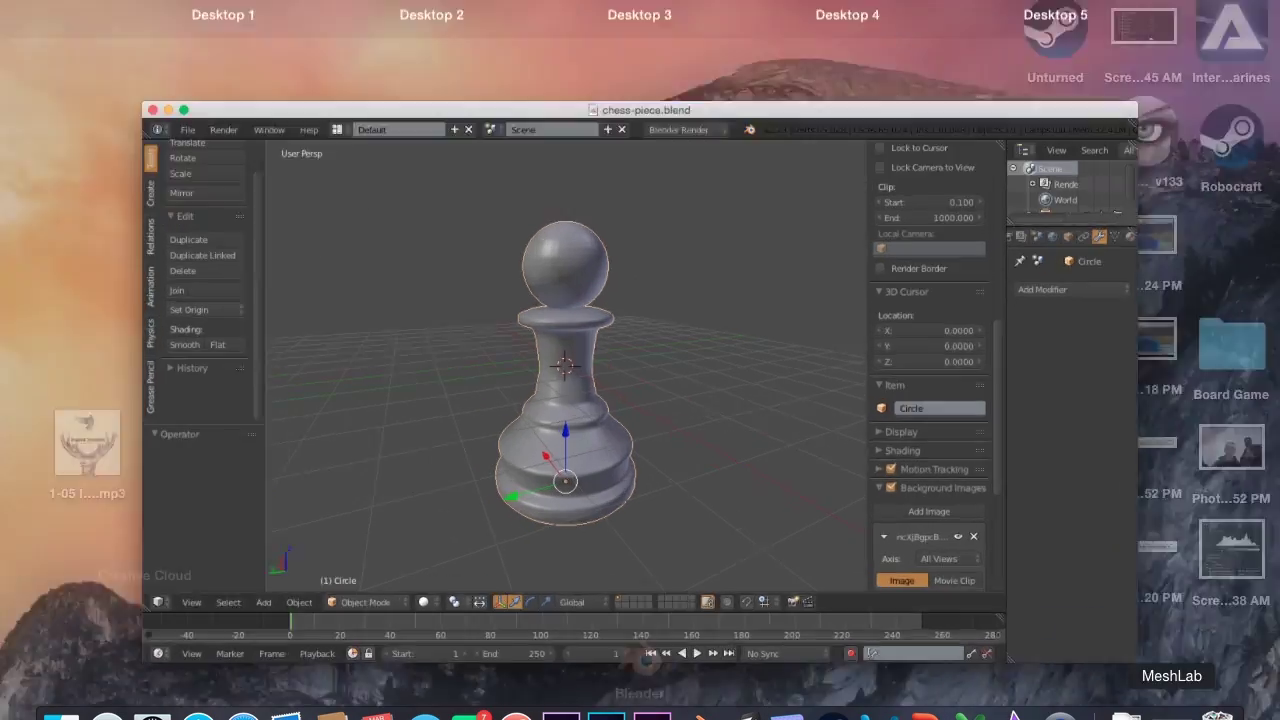
click(1170, 690)
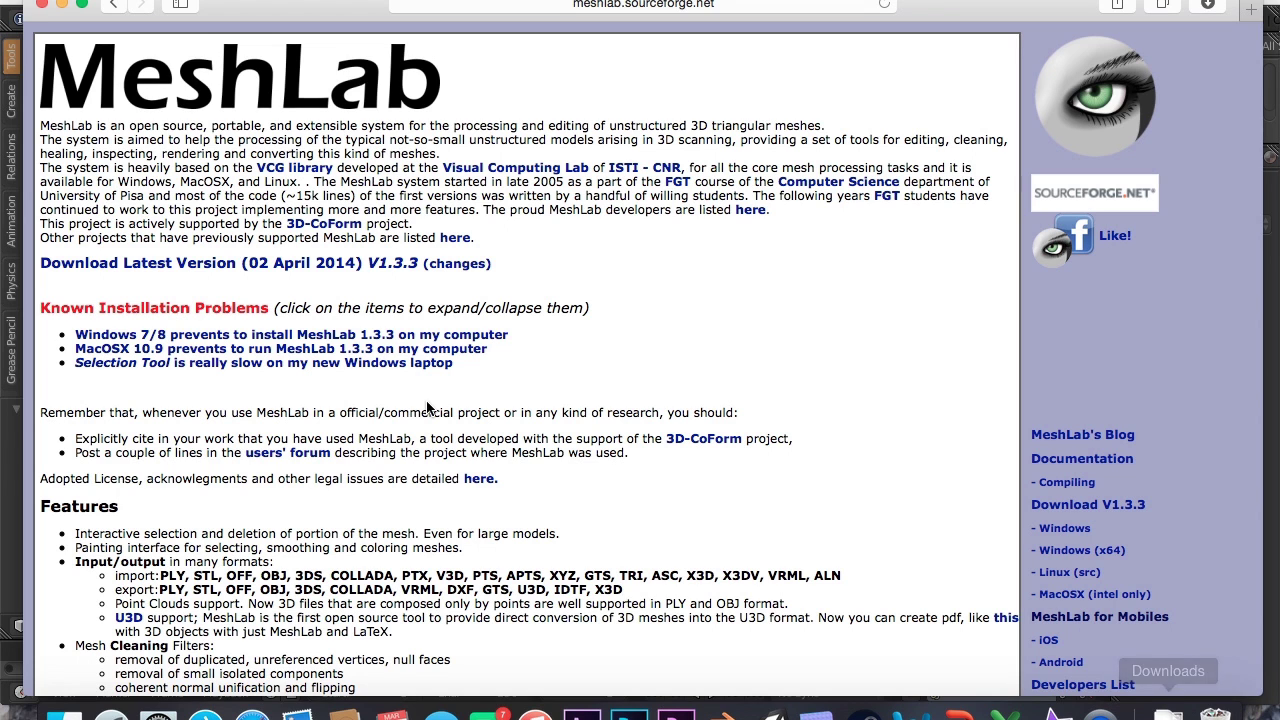
- Switch to the Tutorial folder in Finder and open chess-piece.stl in MeshLab
key(ctrl+Up)
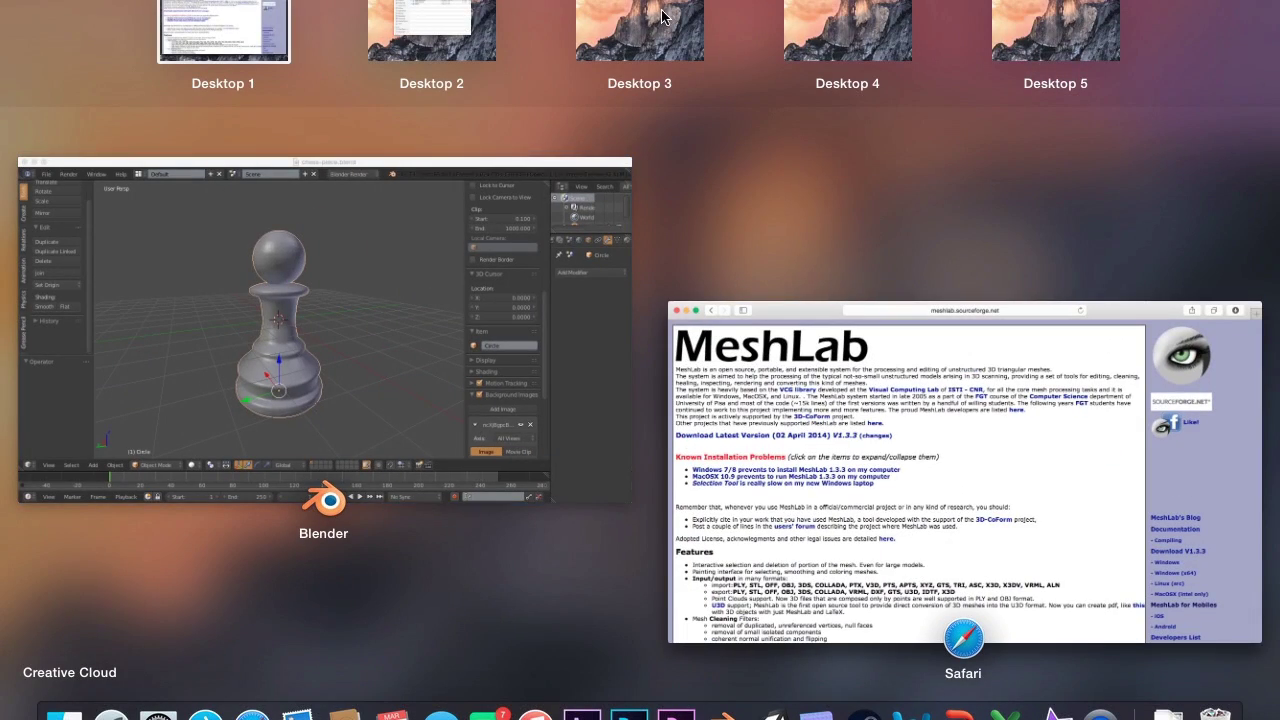
key(ctrl+Right)
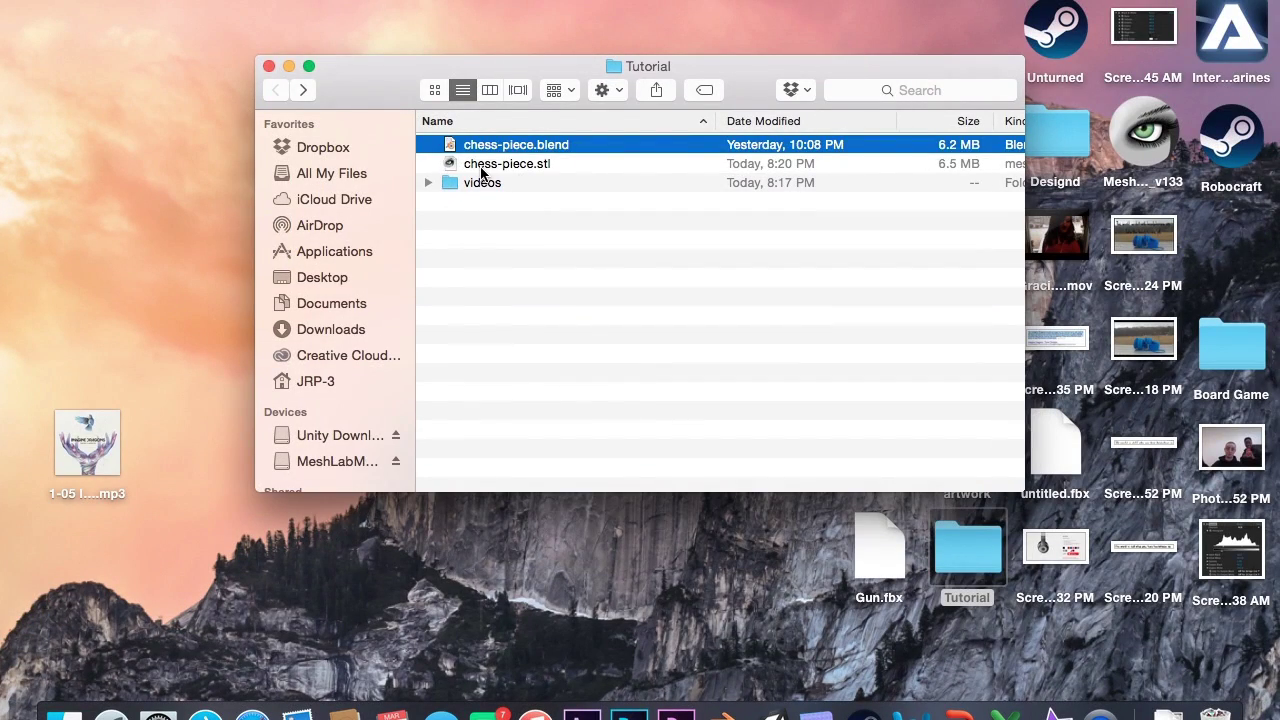
click(482, 168)
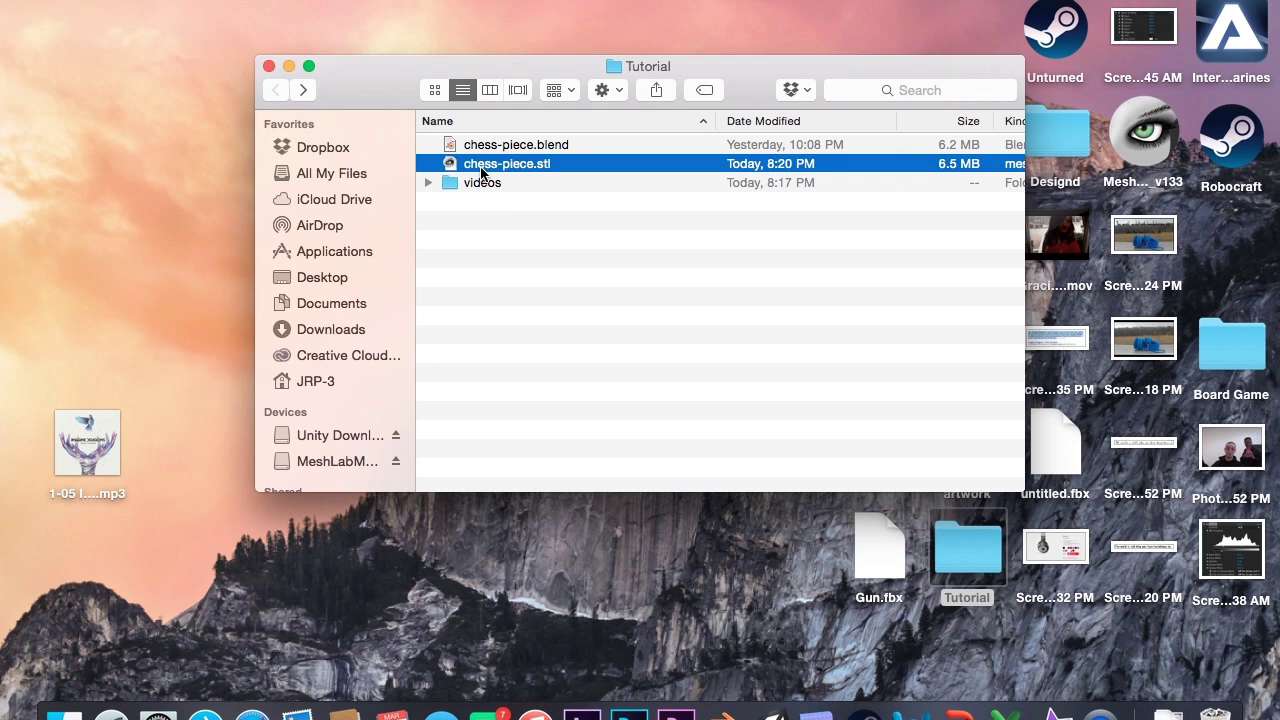
scroll(492, 180, right, 2)
scroll(492, 180, left, 2)
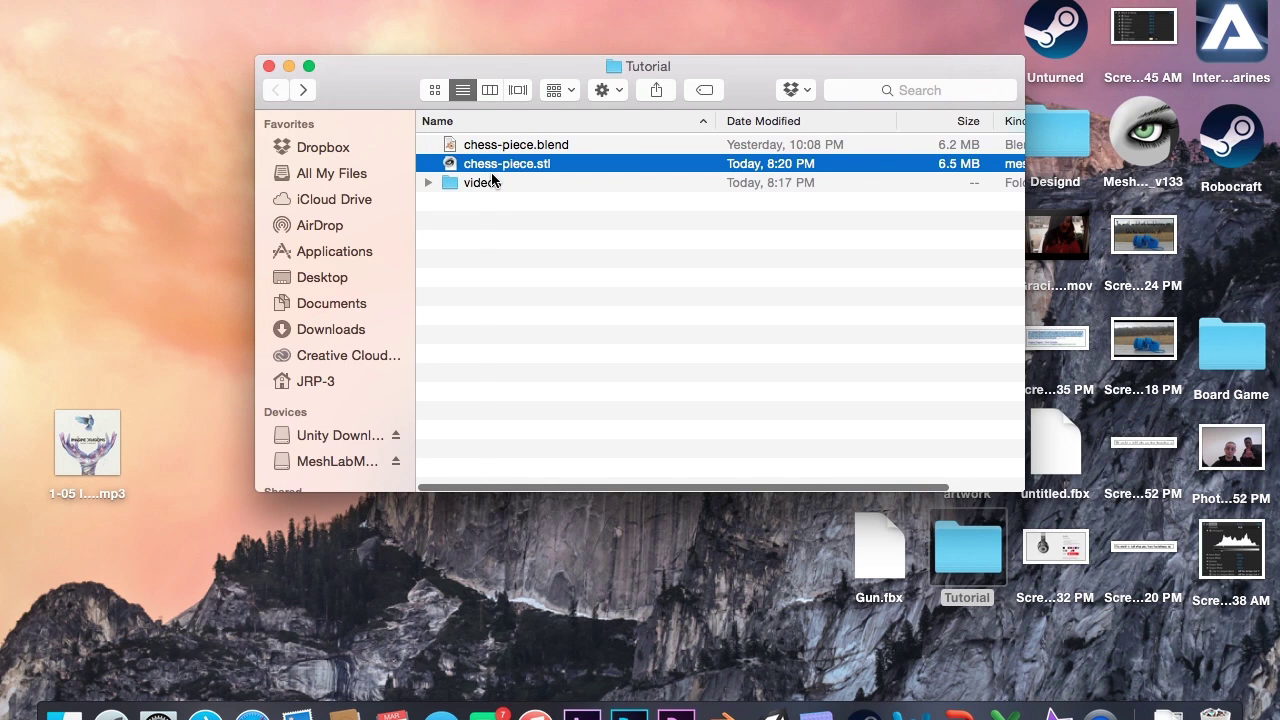
double_click(517, 166)
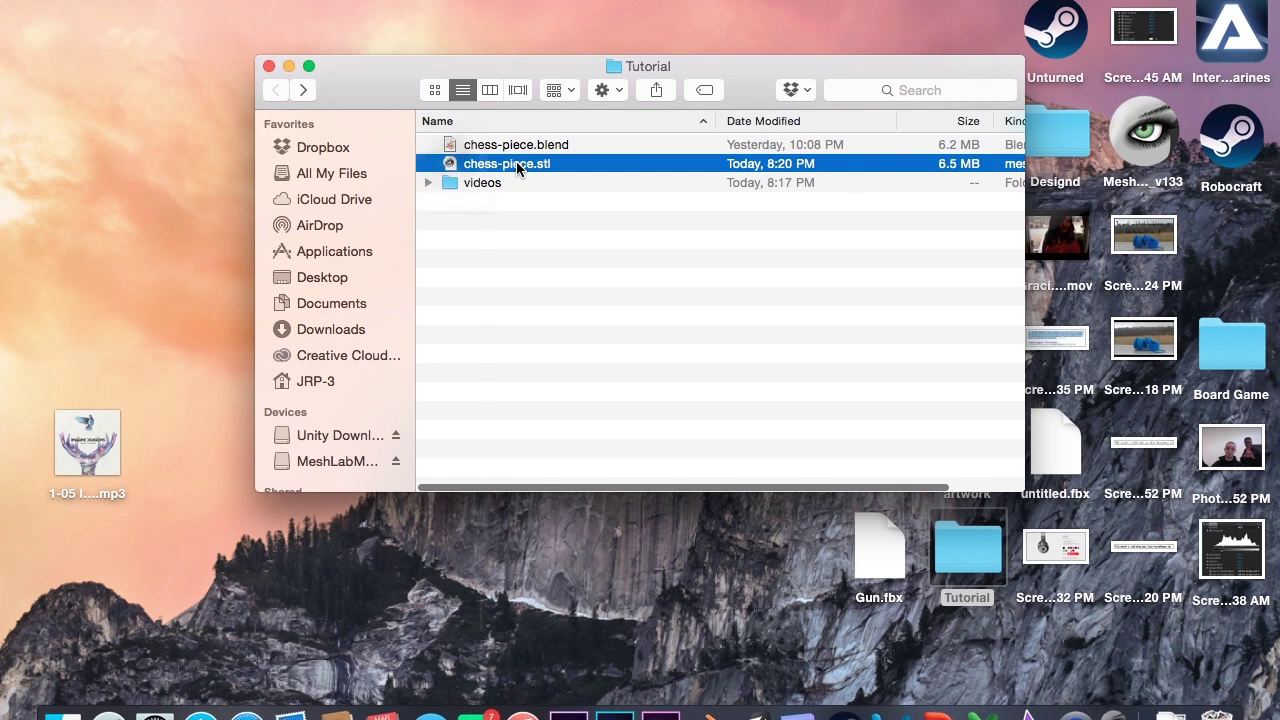
- Close the Tutorial folder window and complete the post-open processing of the mesh with Unify Duplicated Vertices
click(839, 281)
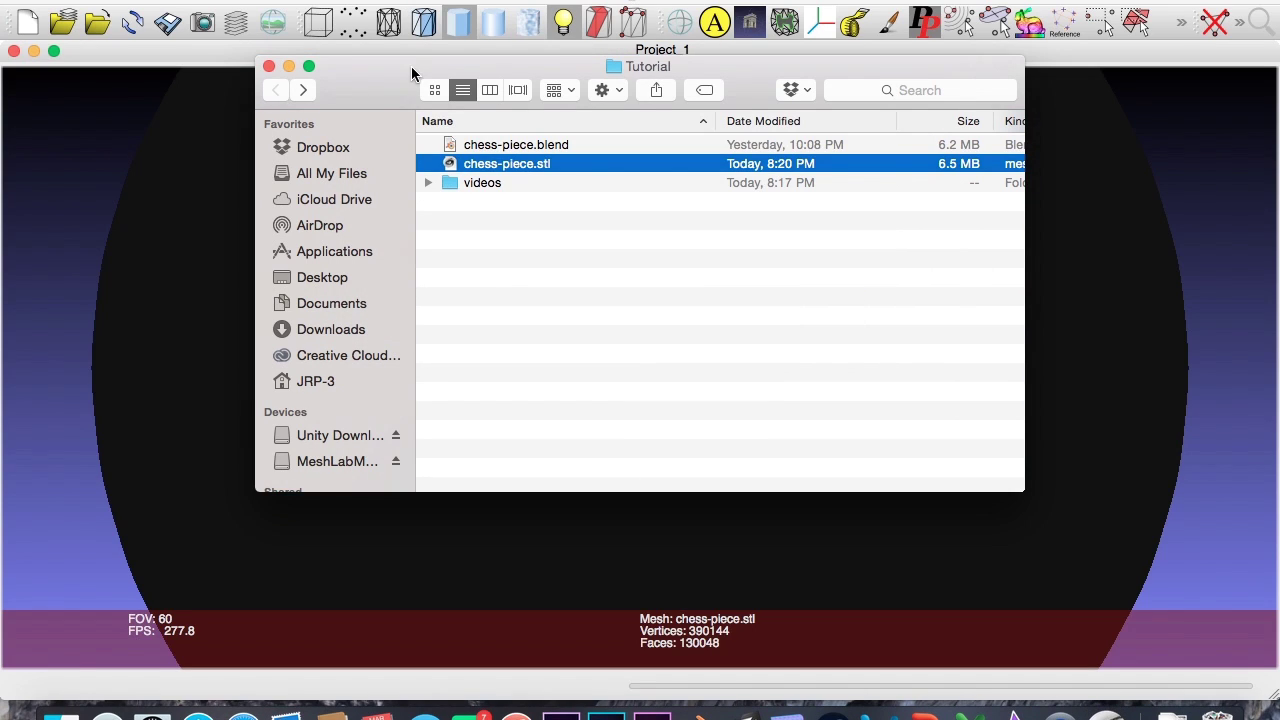
click(276, 66)
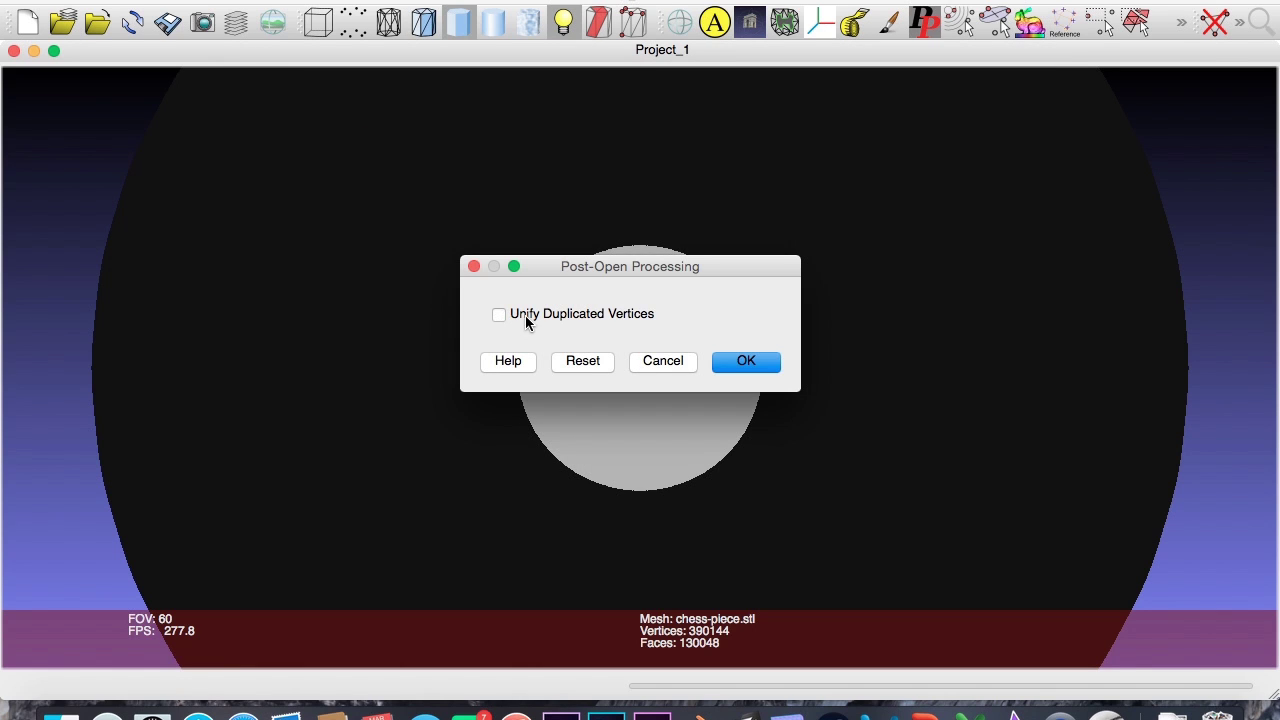
click(741, 362)
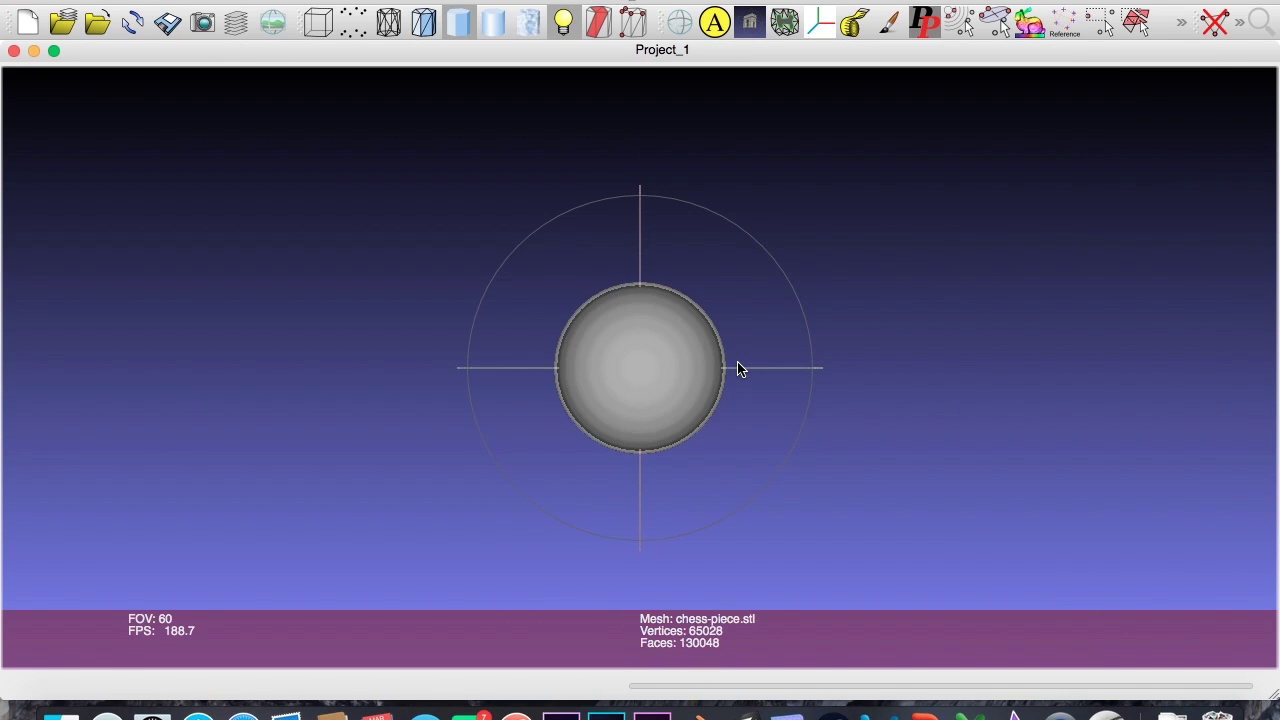
- Examine the imported pawn mesh upright from the side
scroll(740, 368, down, 5)
scroll(712, 373, up, 3)
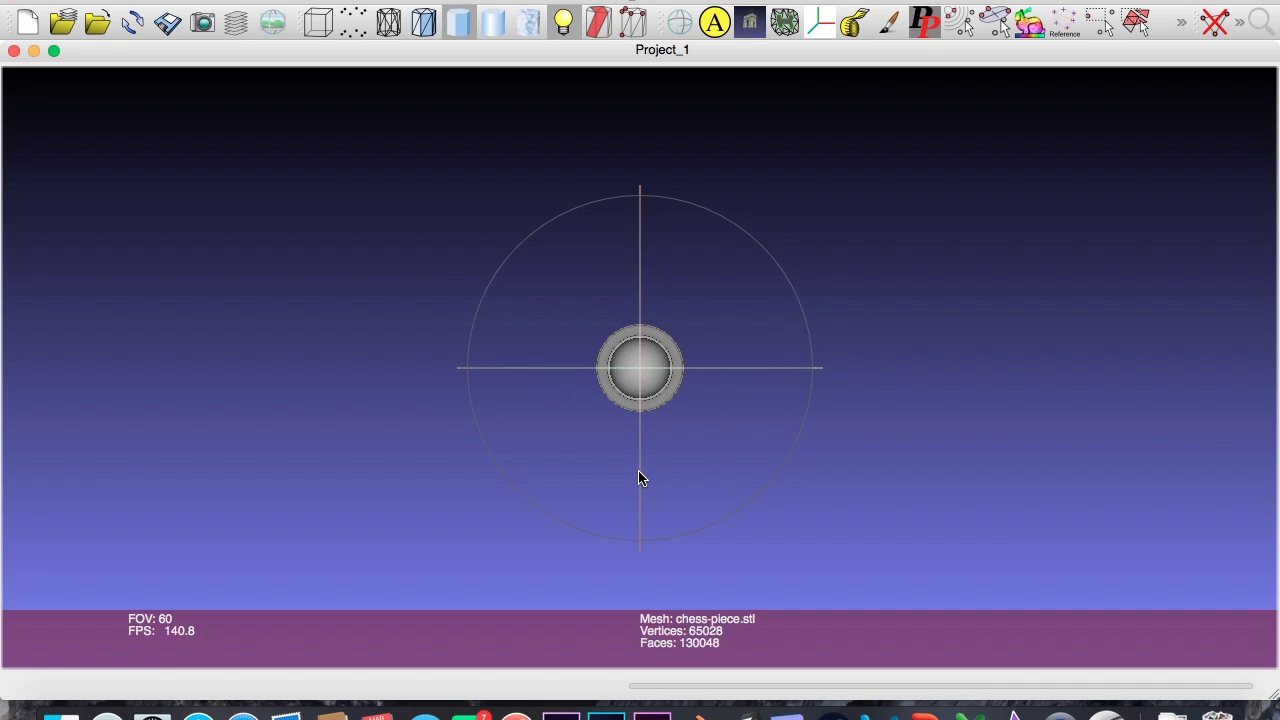
scroll(640, 470, up, 3)
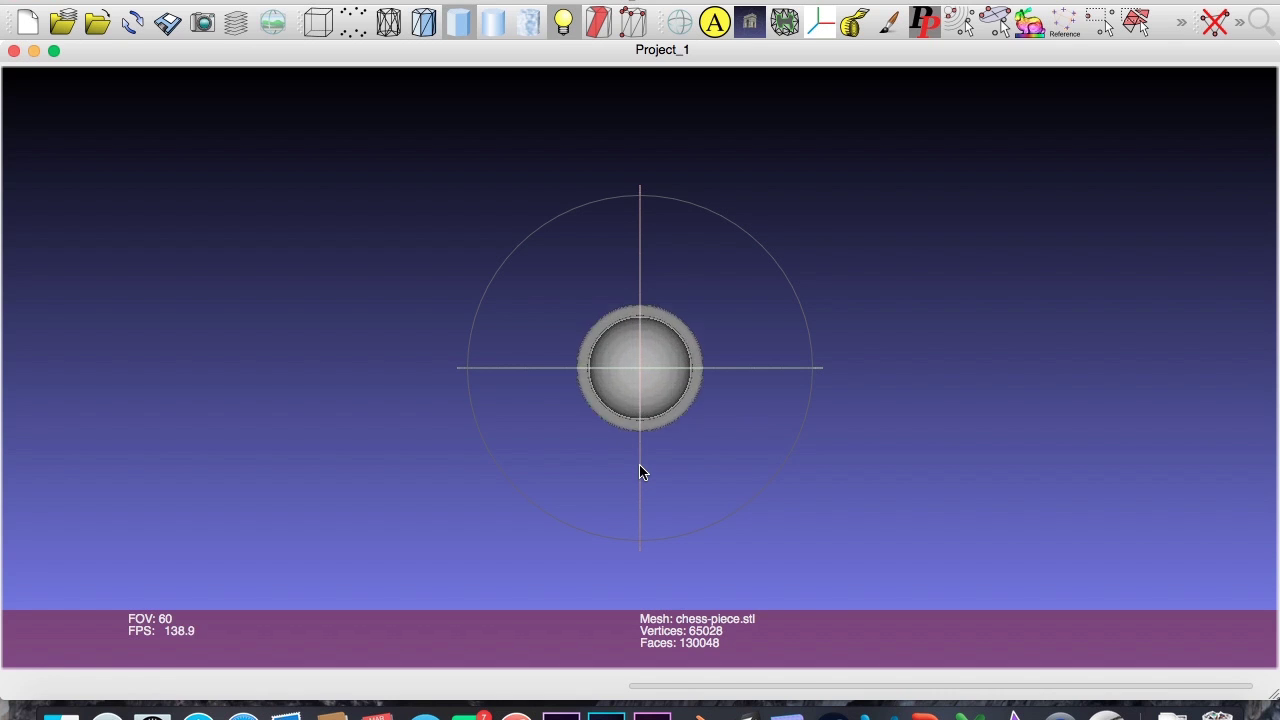
scroll(640, 464, up, 3)
scroll(639, 464, down, 3)
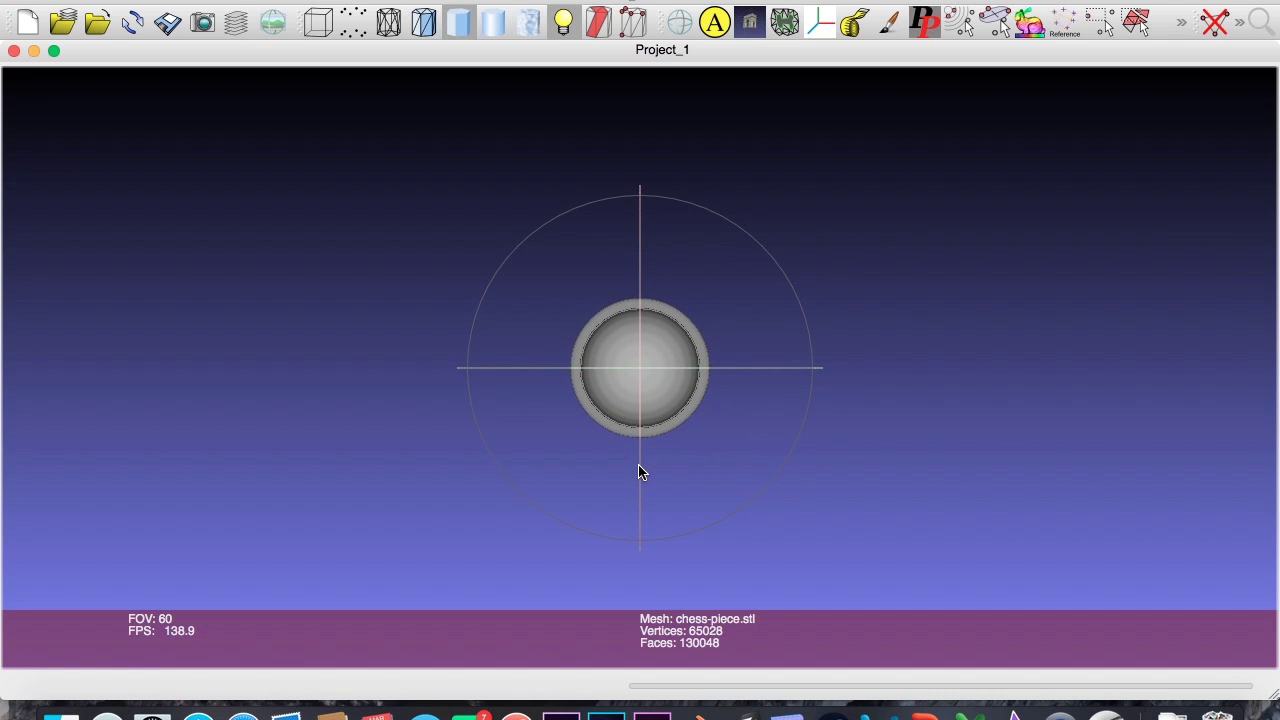
drag(638, 464, 620, 209)
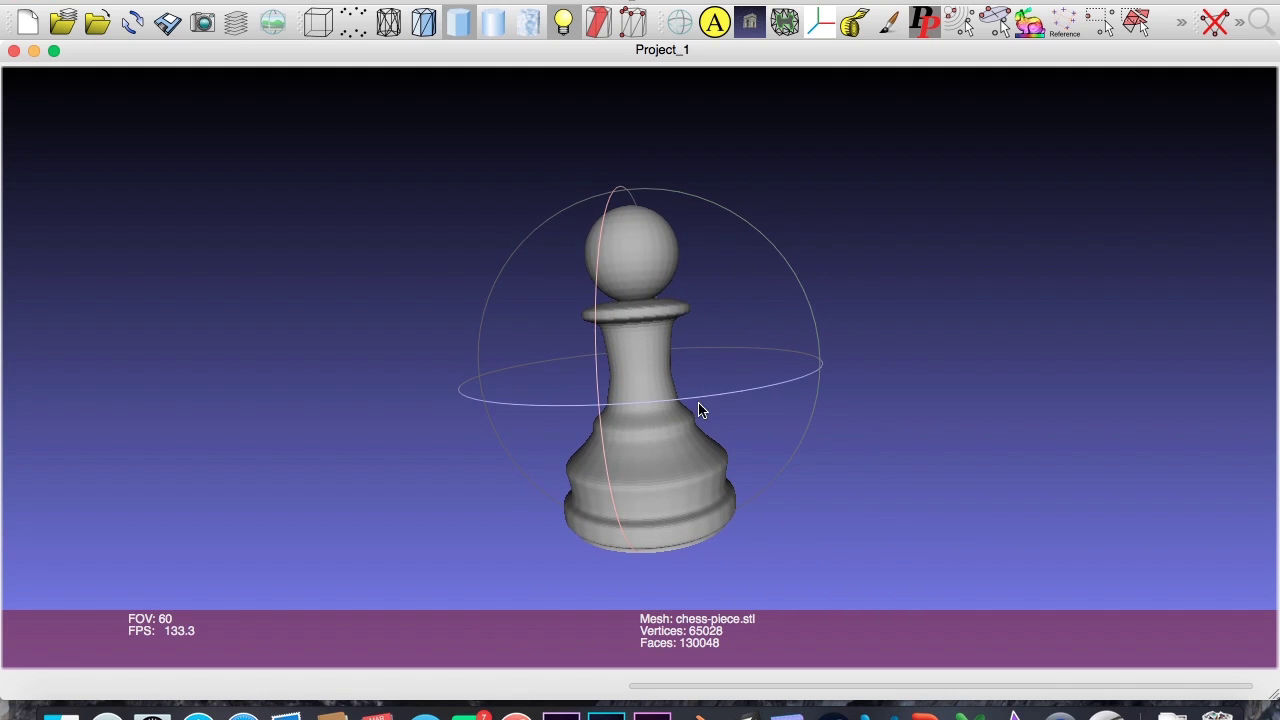
mouse_move(700, 409)
mouse_down()
mouse_move(629, 400)
mouse_move(437, 427)
mouse_move(682, 397)
mouse_up()
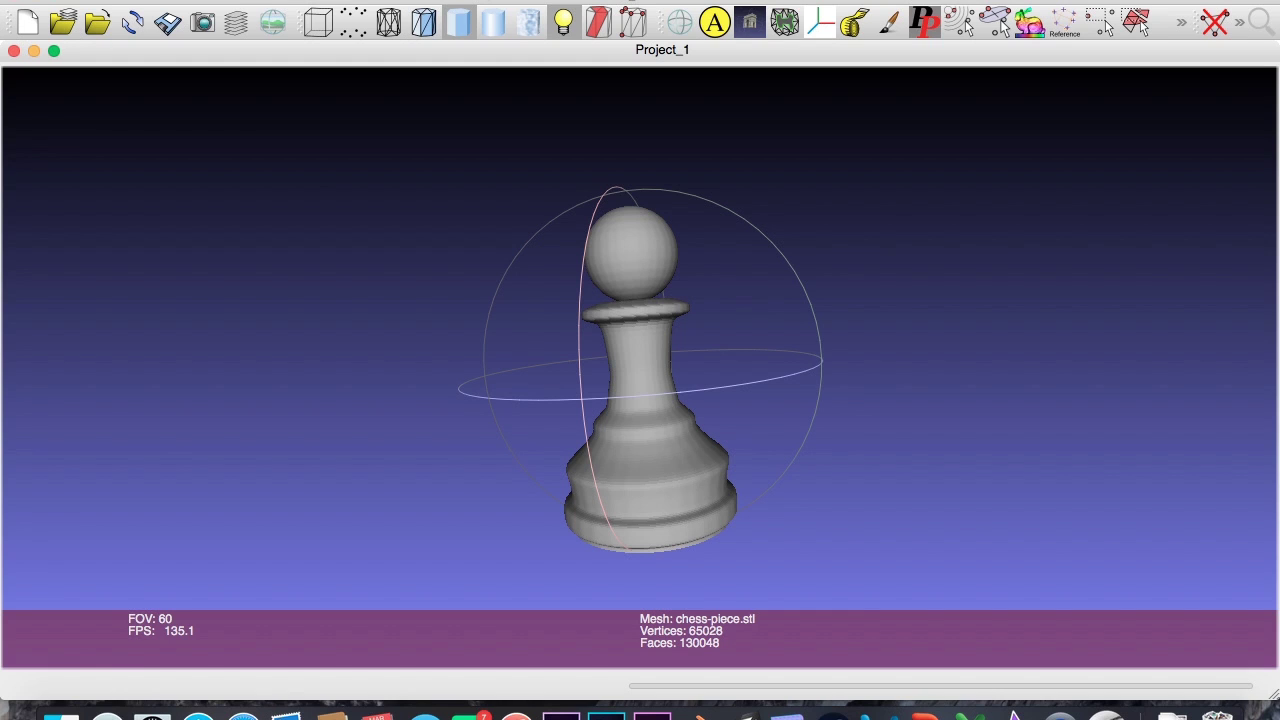
- Simplify the pawn mesh with Quadric Edge Collapse Decimation to a target of 1500 faces, and close the filter dialog
click(270, 8)
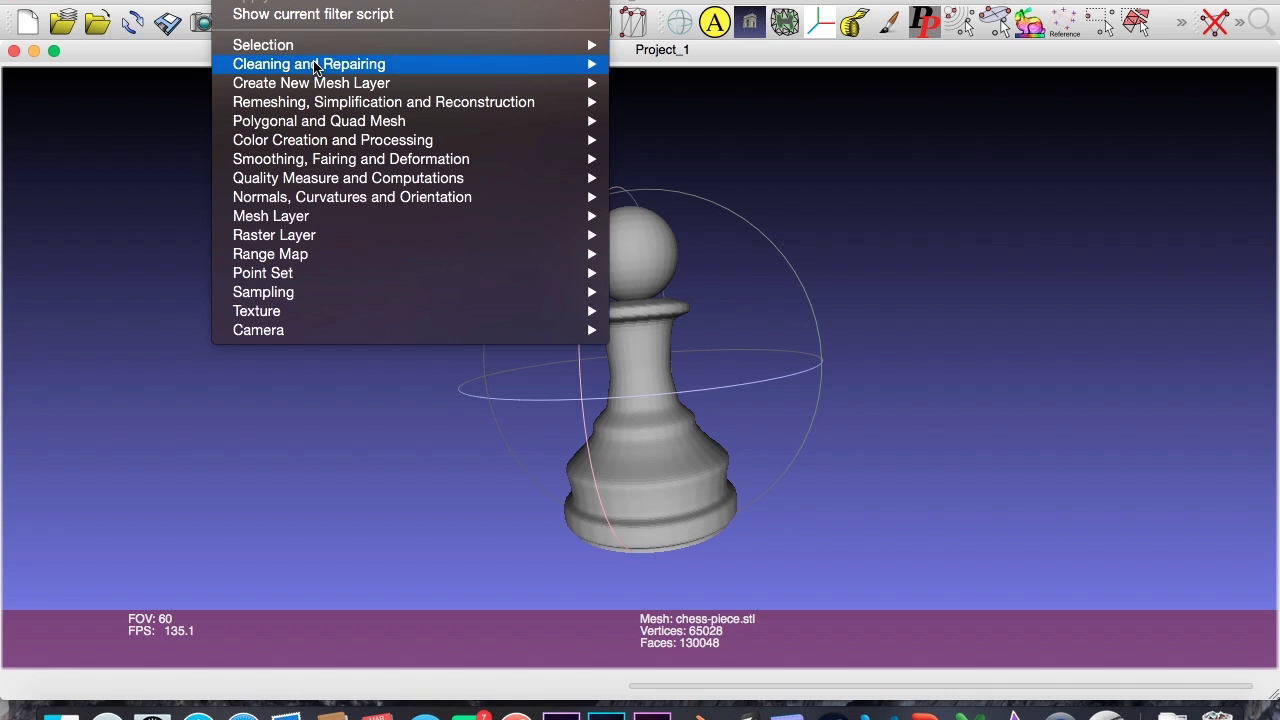
mouse_move(313, 90)
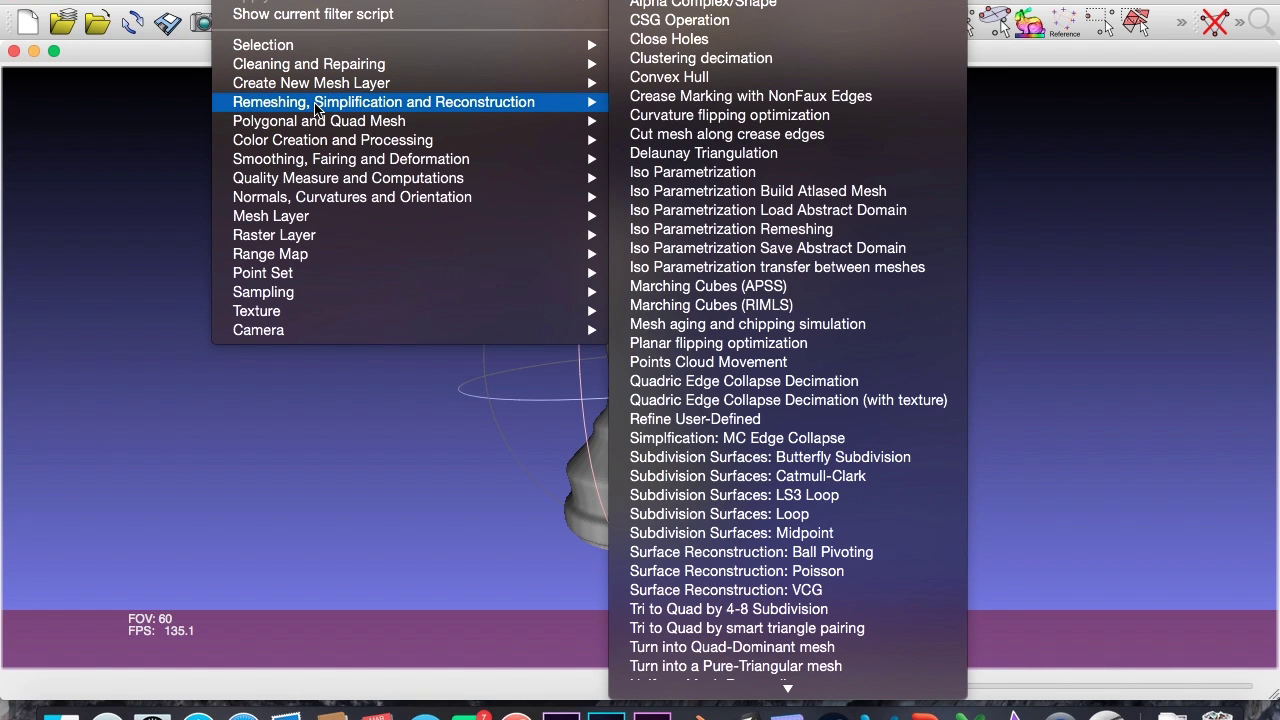
click(738, 383)
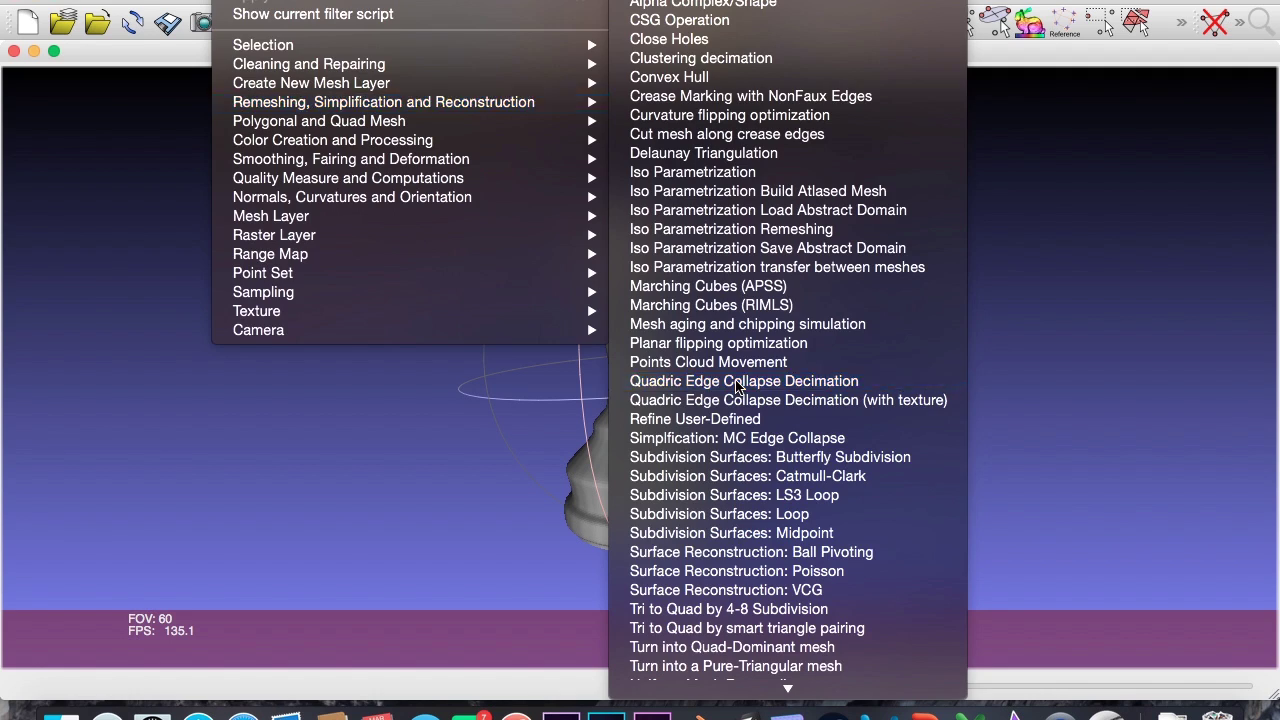
click(923, 283)
key(BackSpace)
key(BackSpace)
key(BackSpace)
key(BackSpace)
key(BackSpace)
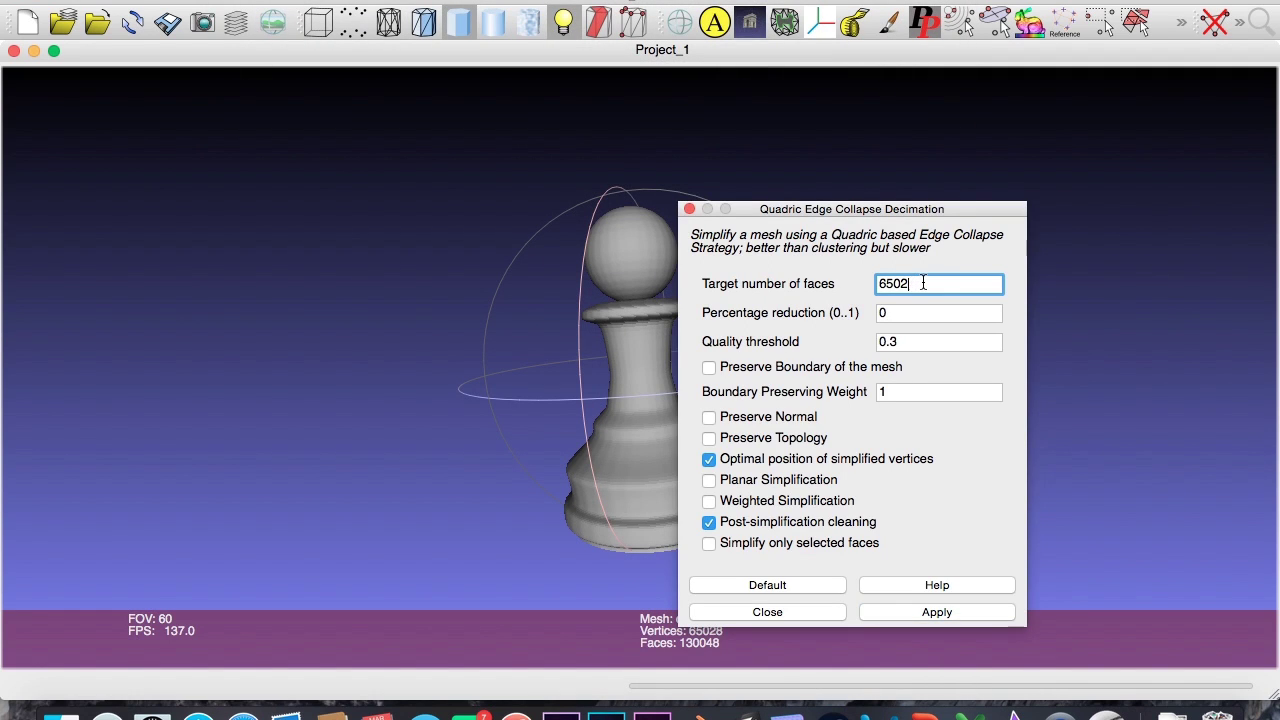
text(1500)
click(940, 616)
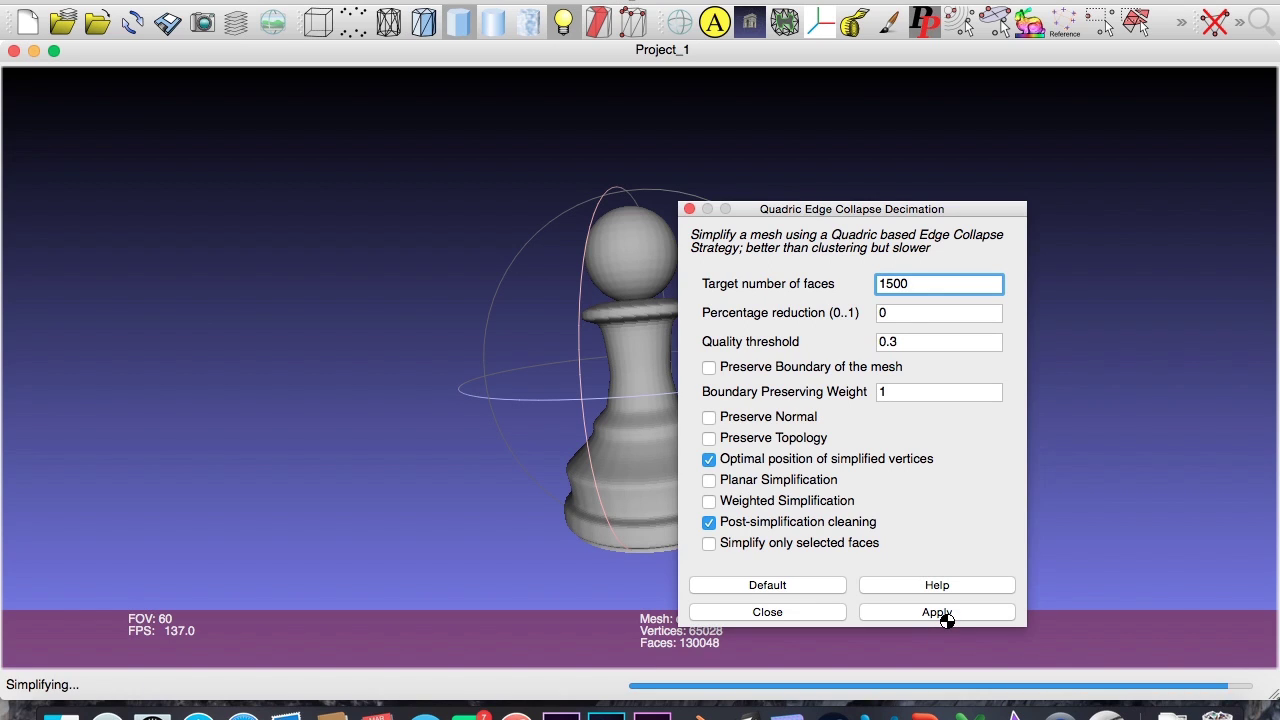
click(690, 210)
- Inspect the decimated pawn mesh from different sides and distances
scroll(691, 211, down, 3)
scroll(692, 213, up, 3)
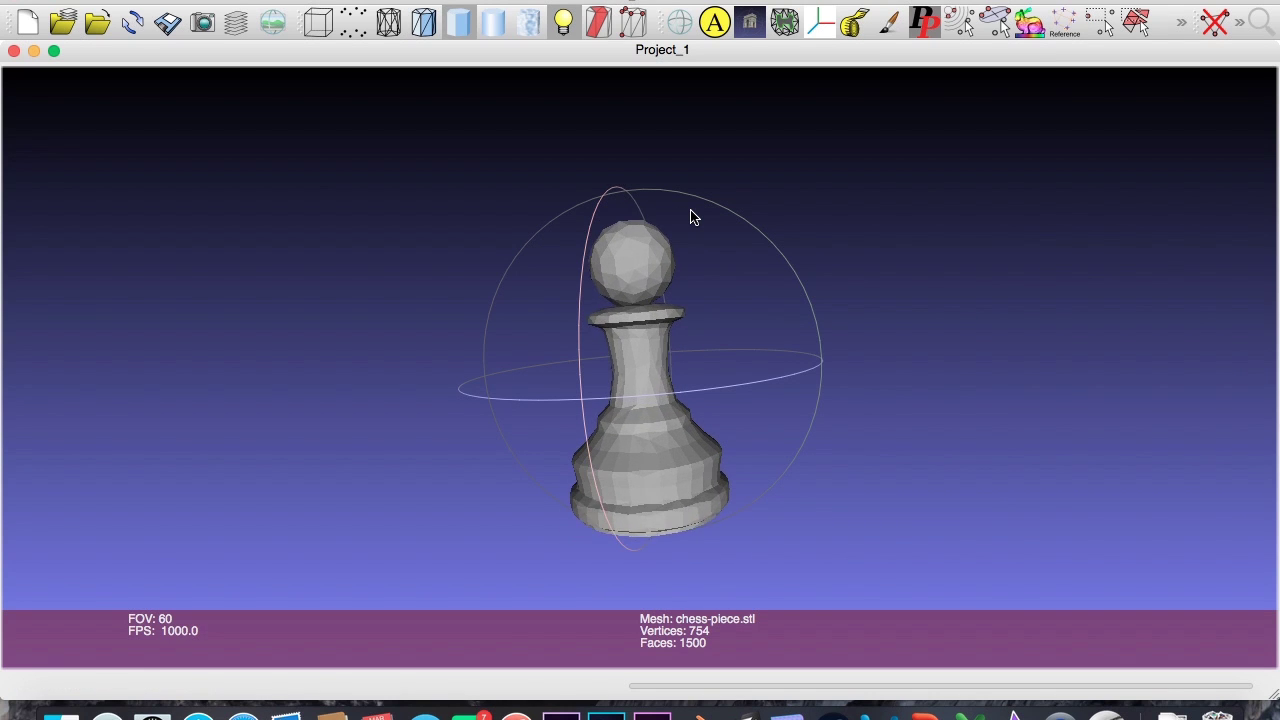
drag(700, 394, 840, 382)
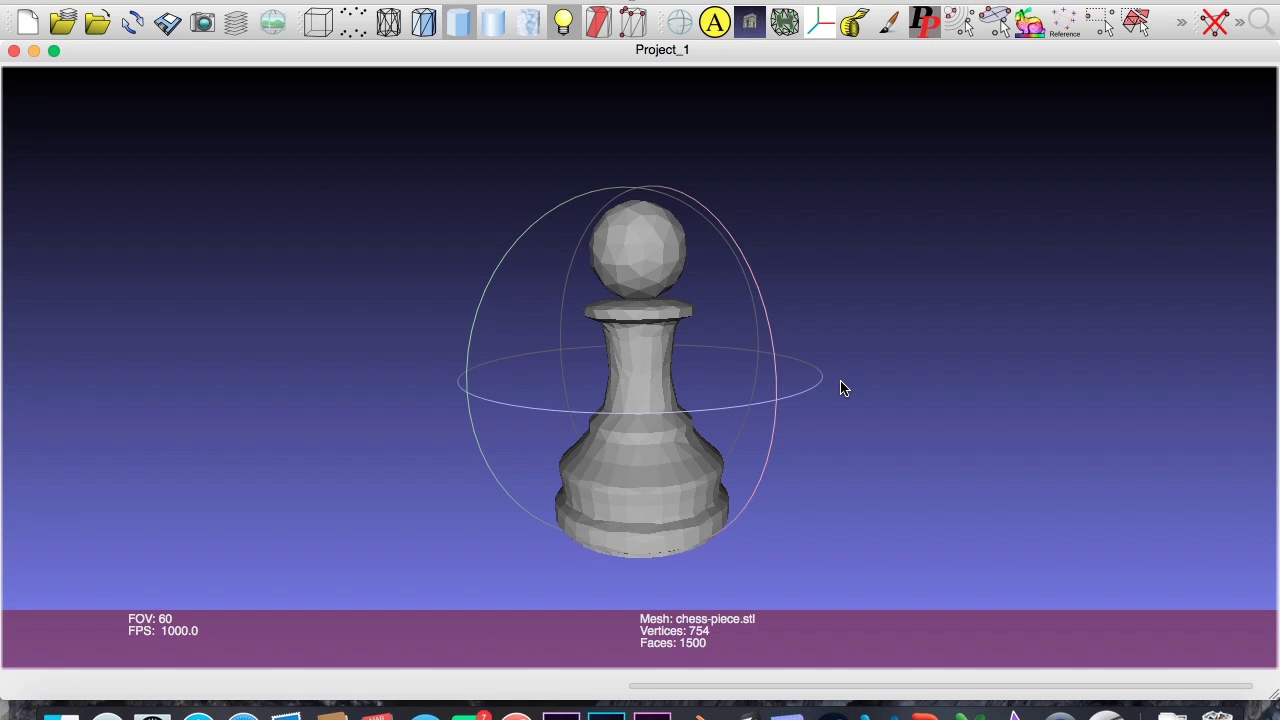
scroll(622, 218, up, 5)
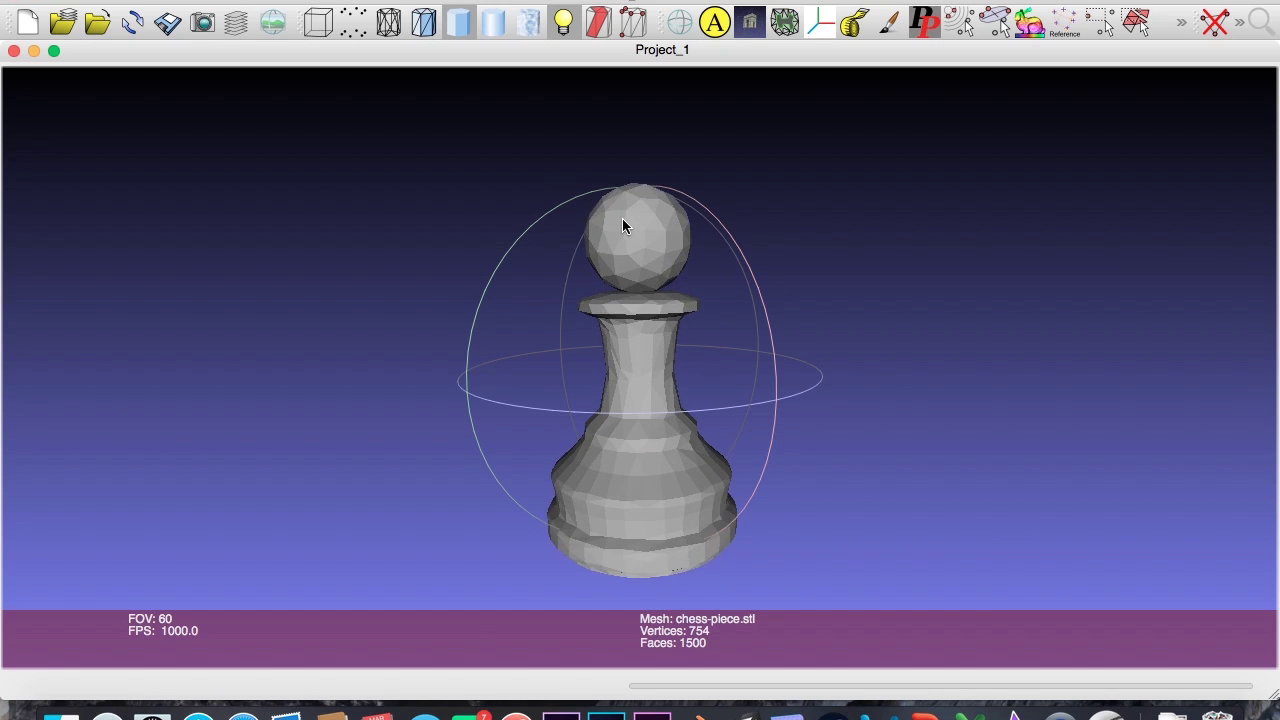
scroll(622, 226, up, 3)
scroll(622, 226, down, 10)
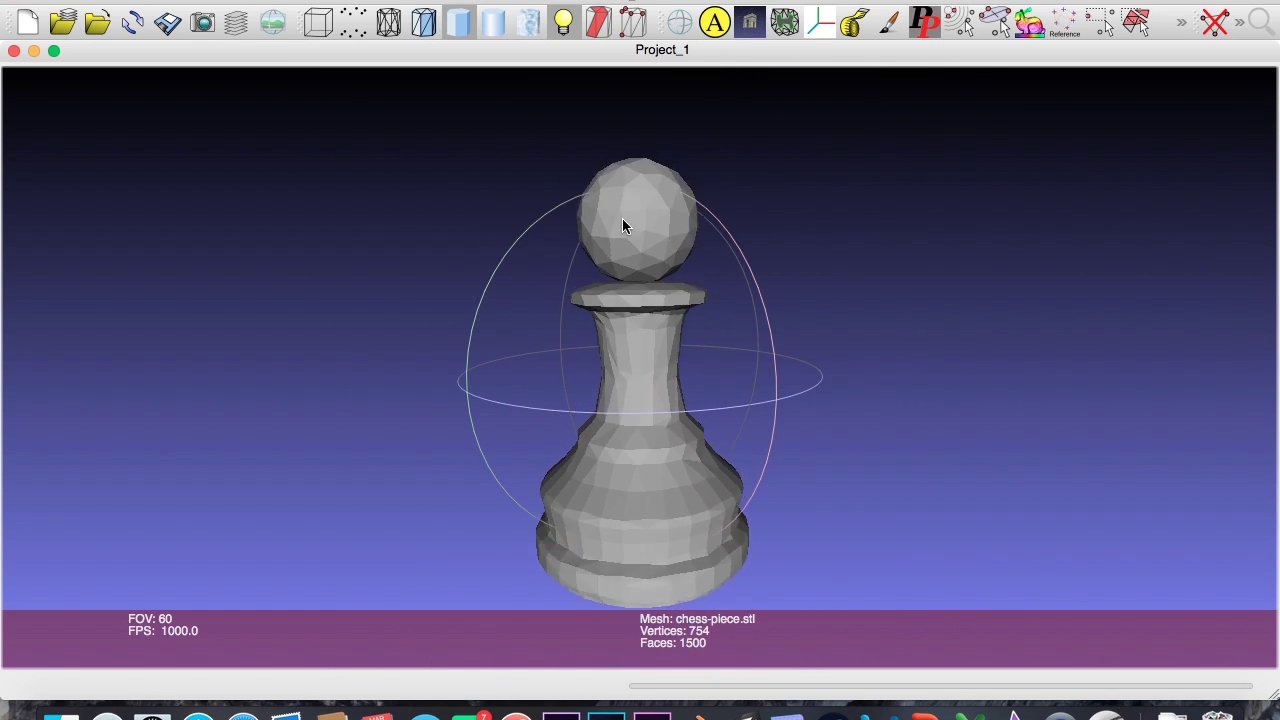
scroll(622, 226, up, 1)
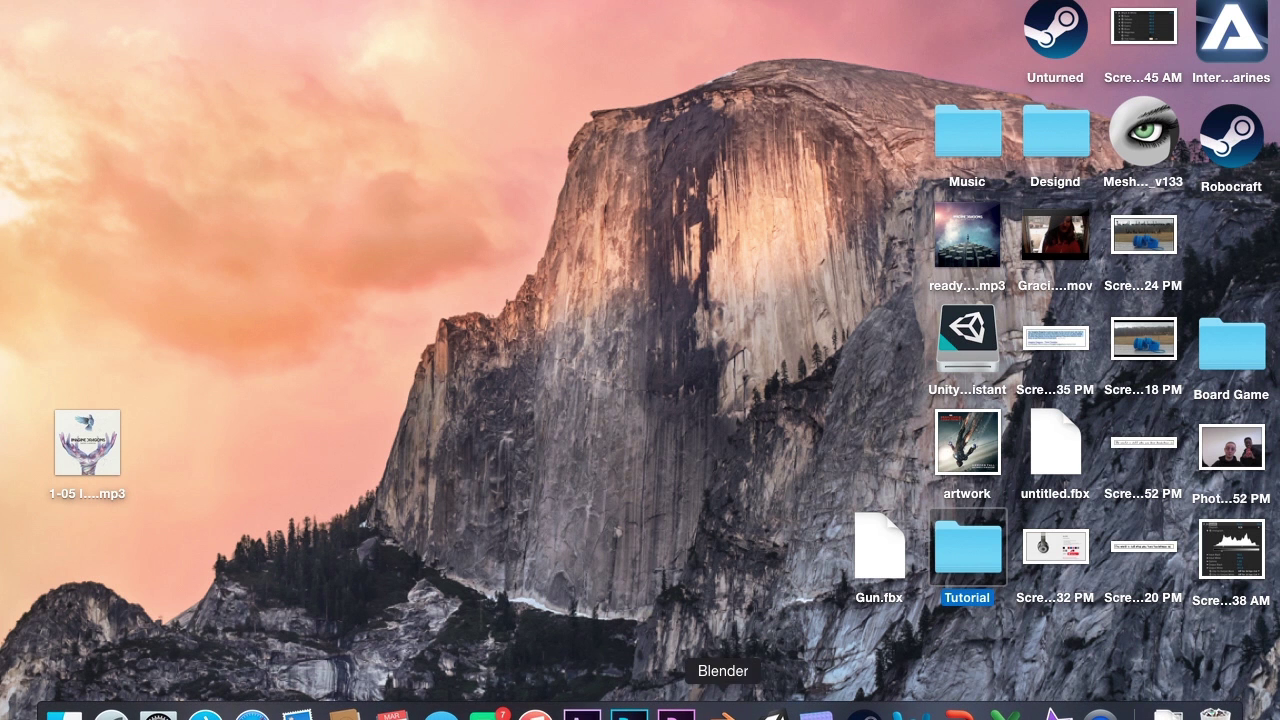
- Switch to Blender and add a Decimate modifier to the chess pawn
click(724, 713)
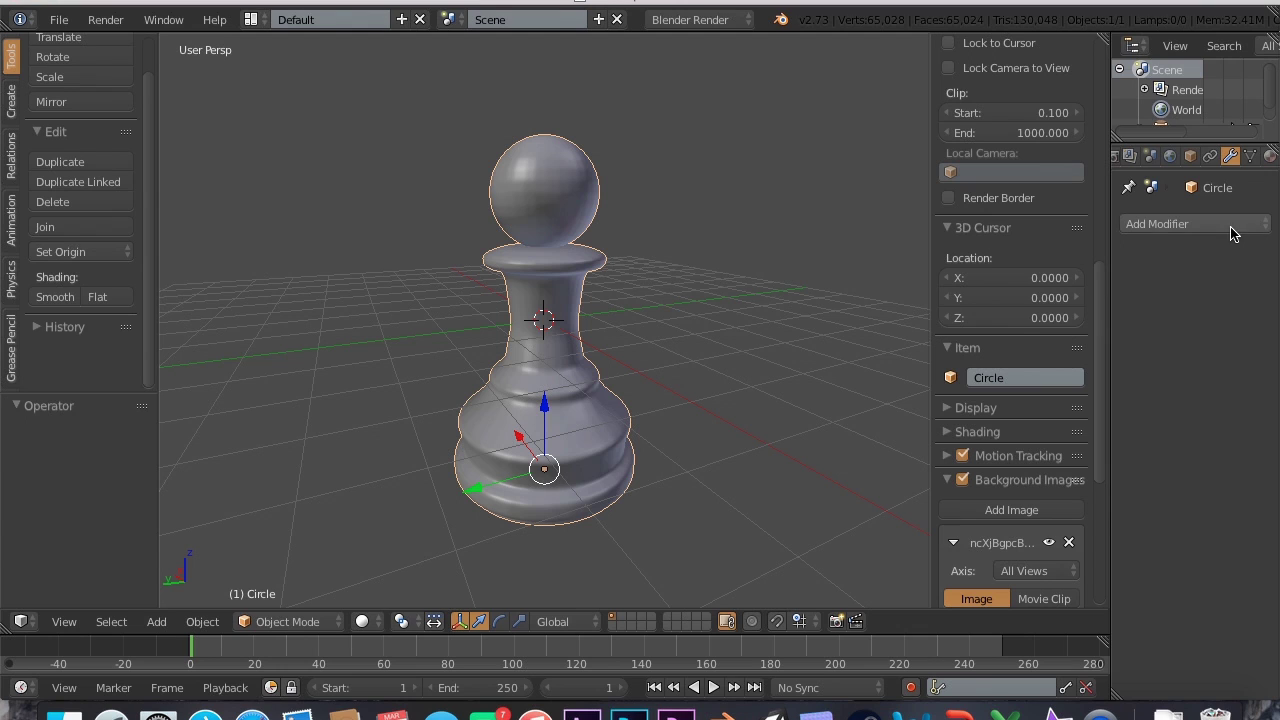
scroll(1230, 160, left, 3)
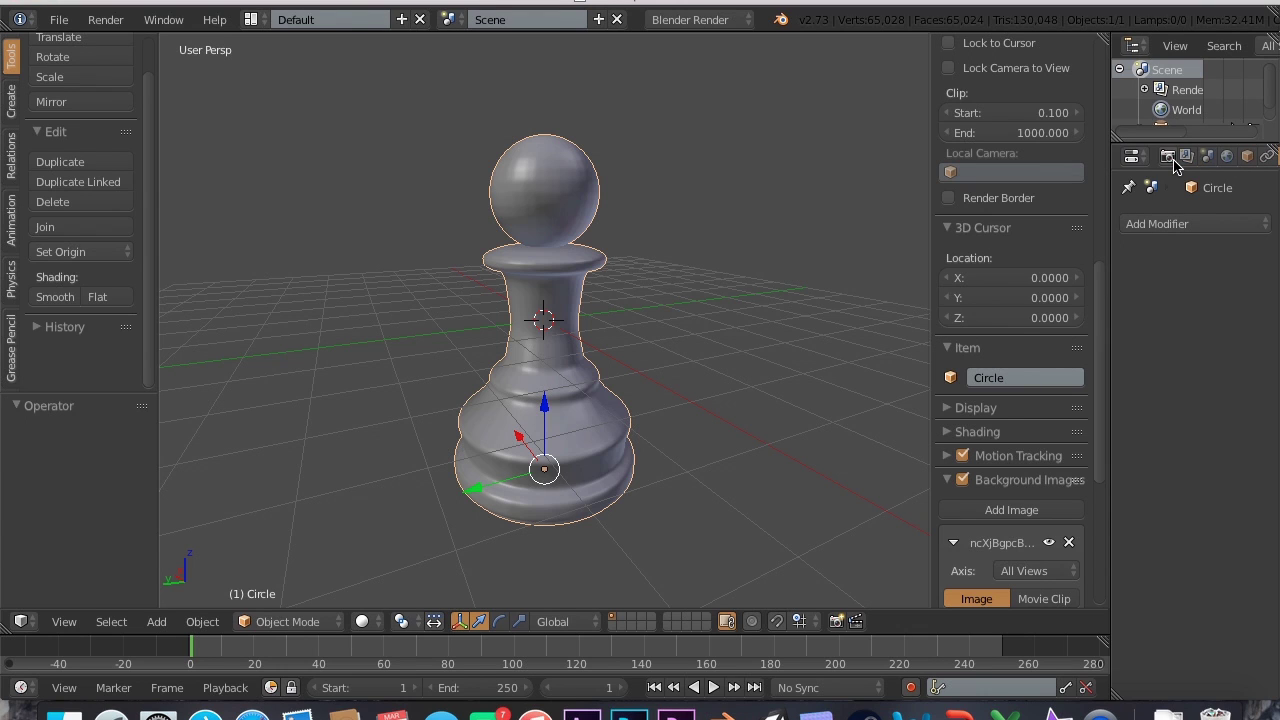
click(1200, 225)
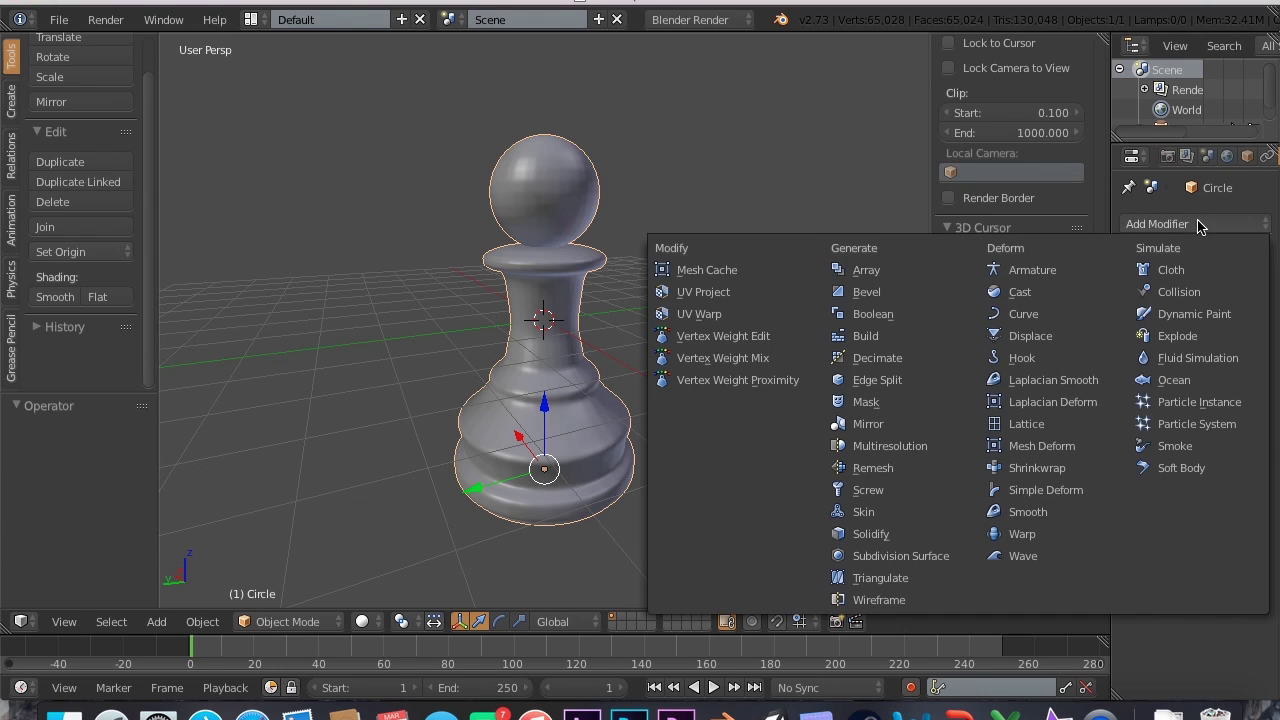
click(882, 359)
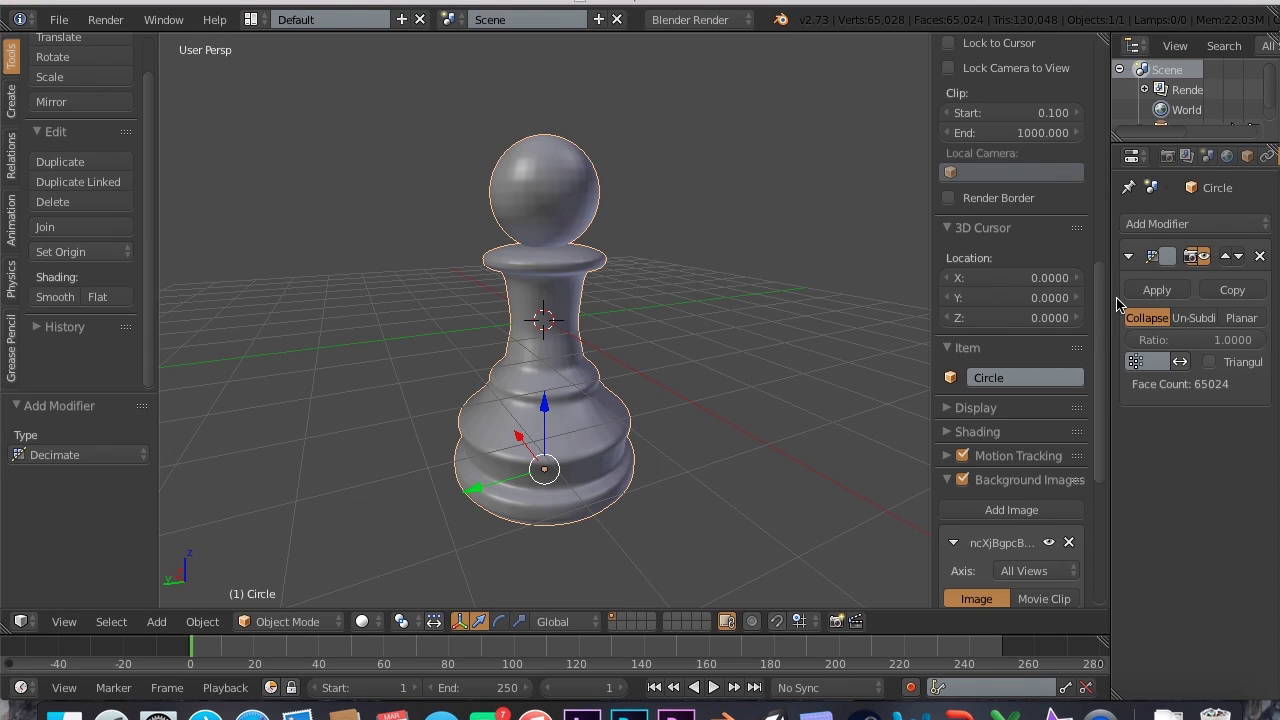
- Set the Decimate modifier to Un-Subdivide with 6 iterations and apply it to the pawn
drag(1110, 300, 952, 309)
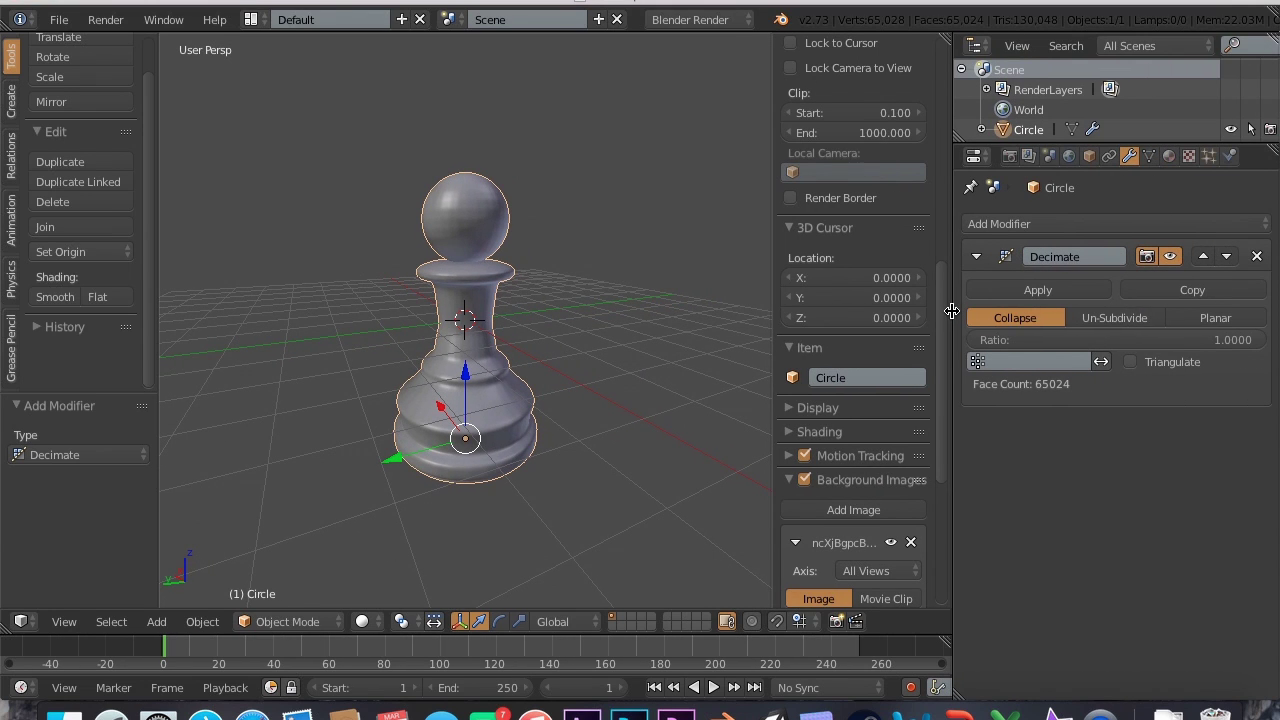
click(1113, 320)
click(1120, 339)
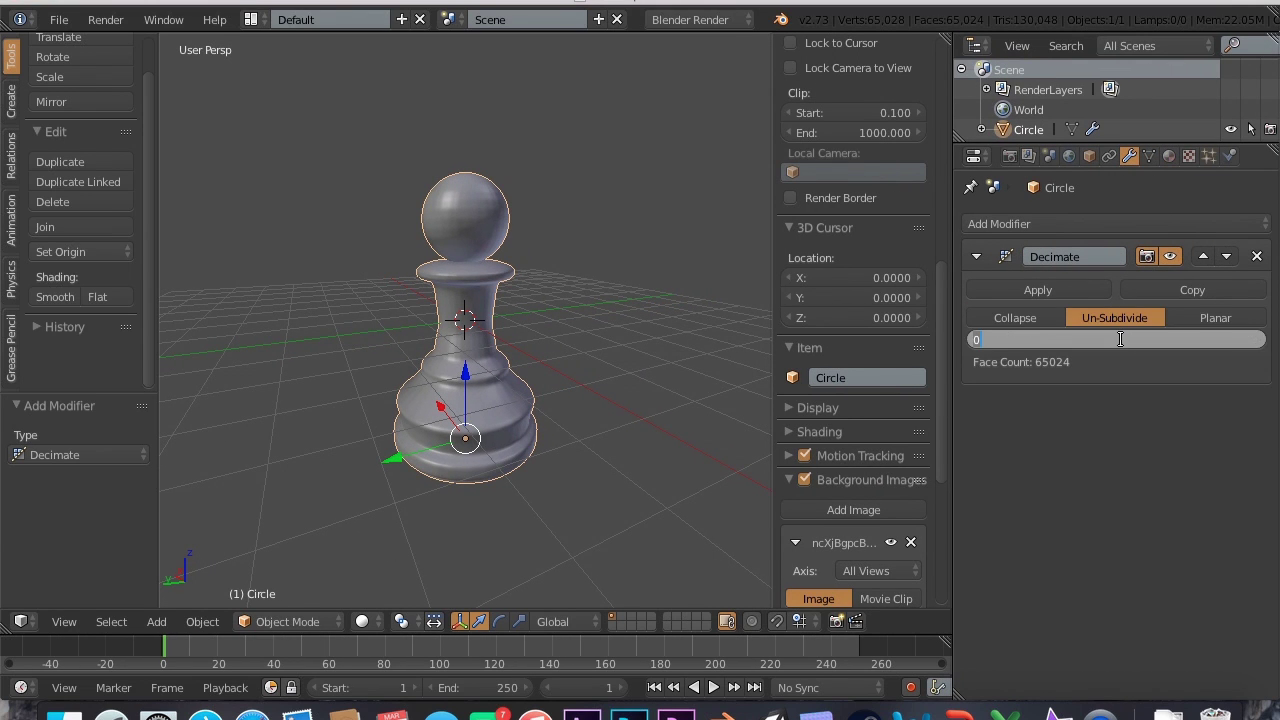
key(Return)
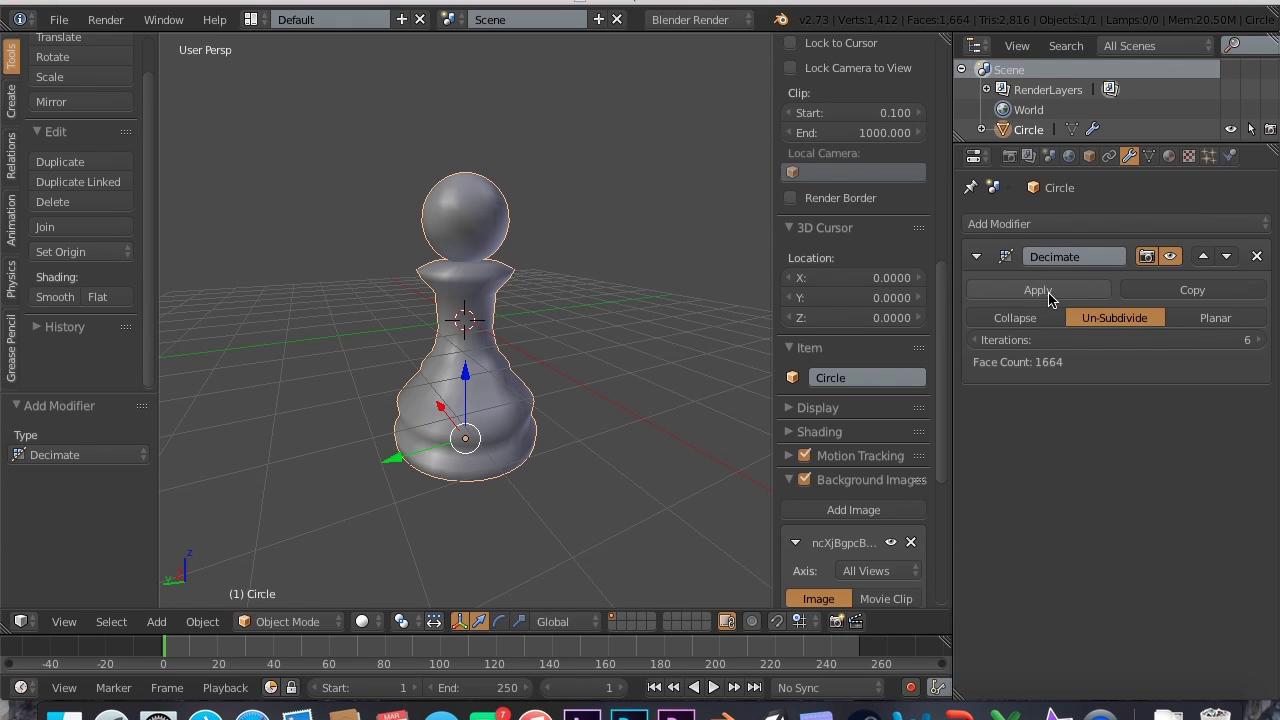
middle_drag(508, 314, 509, 320)
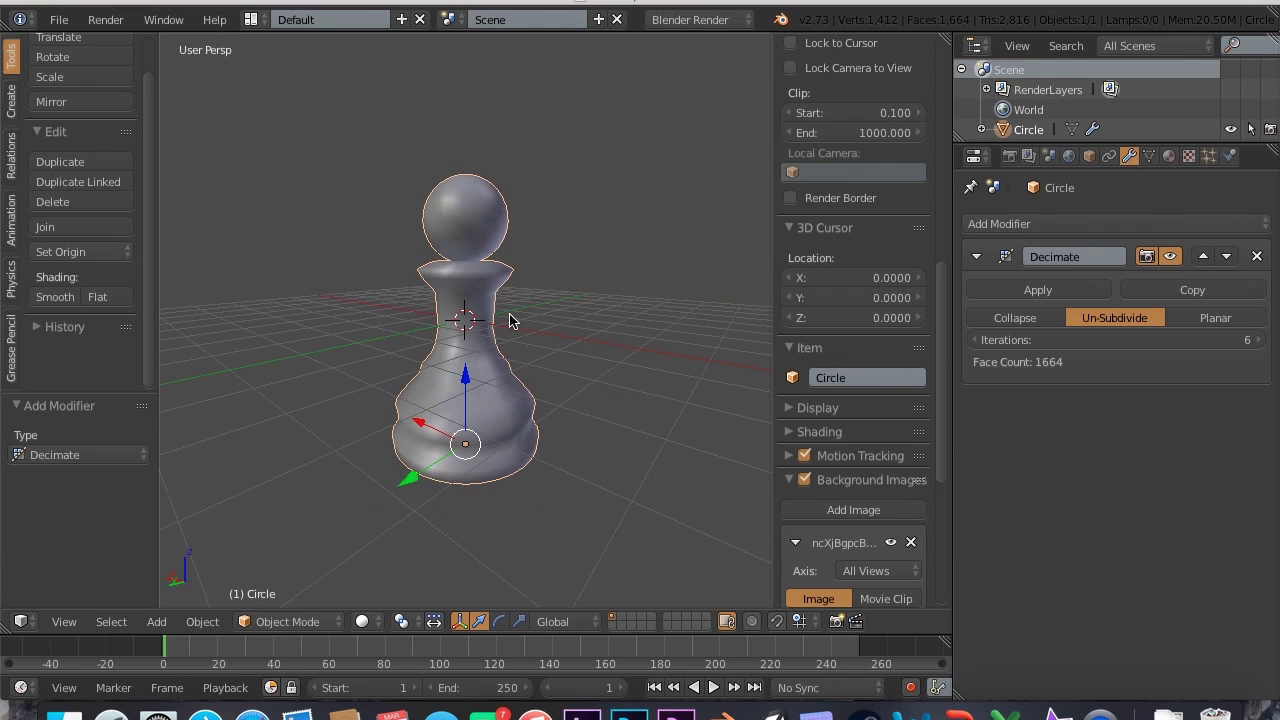
click(1068, 292)
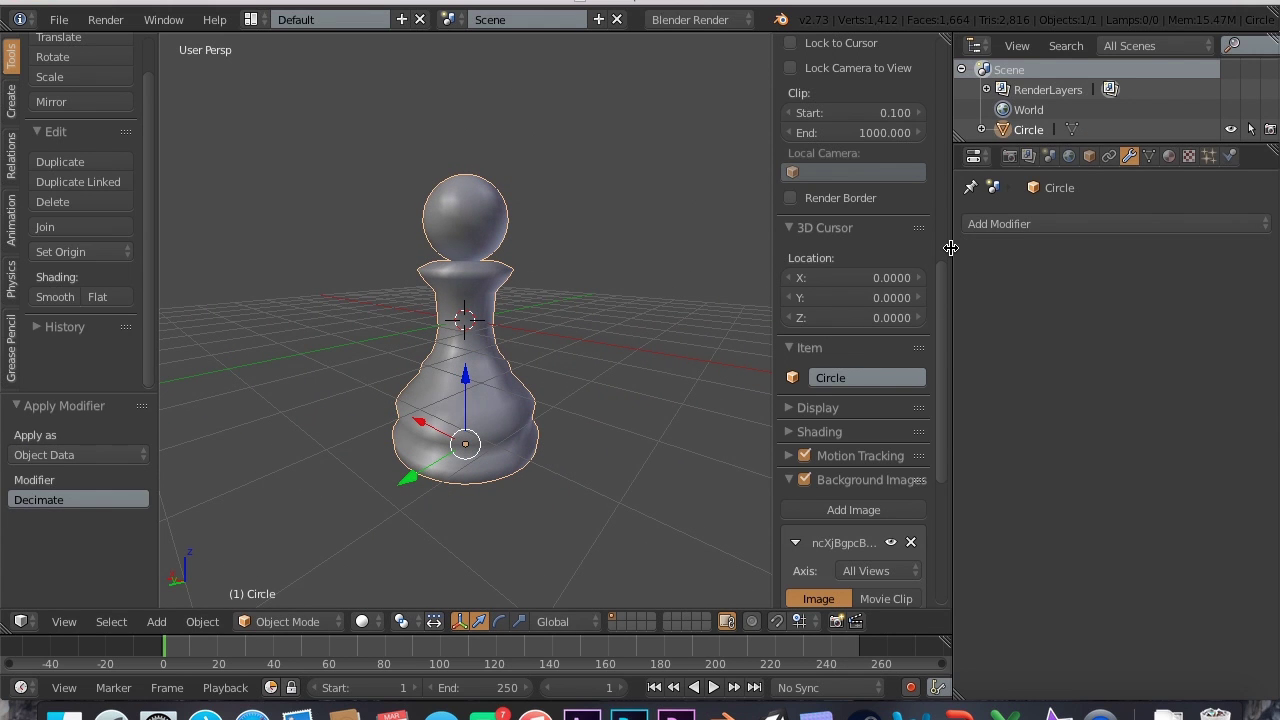
- Examine the decimated pawn's shape and shading from different sides
drag(952, 250, 1080, 260)
middle_drag(680, 200, 640, 165)
key(Tab)
key(Tab)
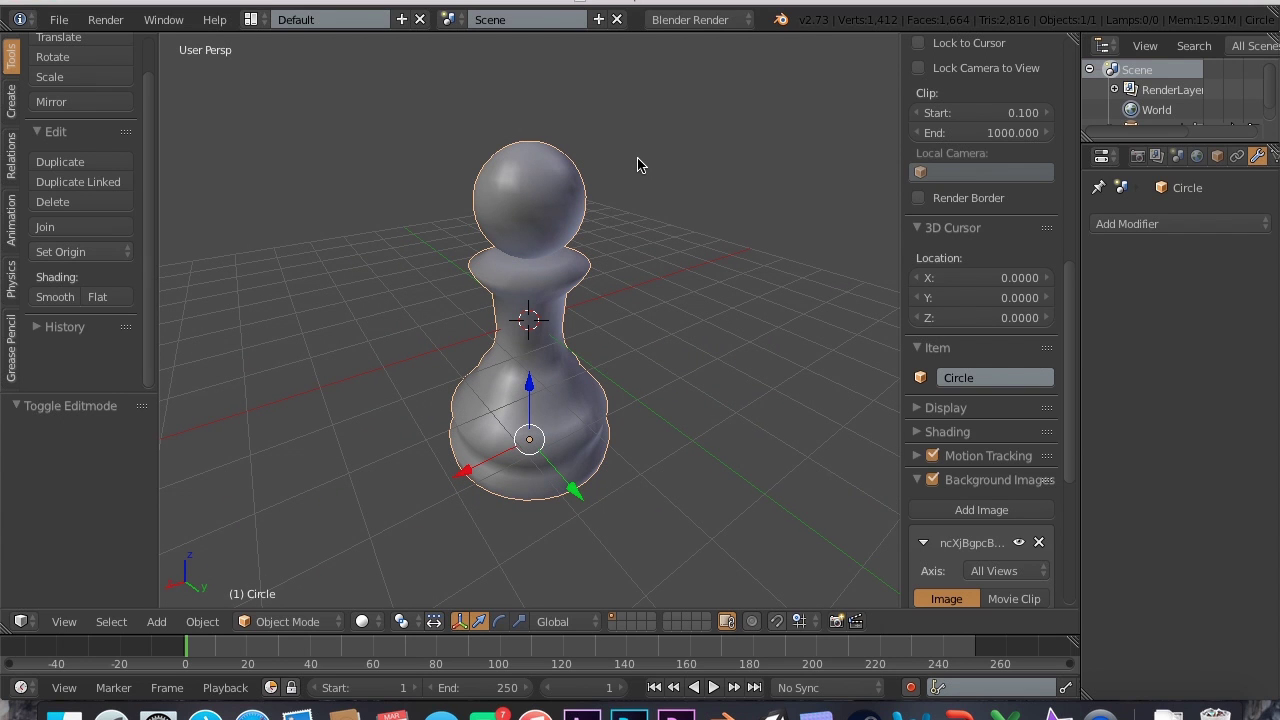
middle_drag(528, 220, 530, 226)
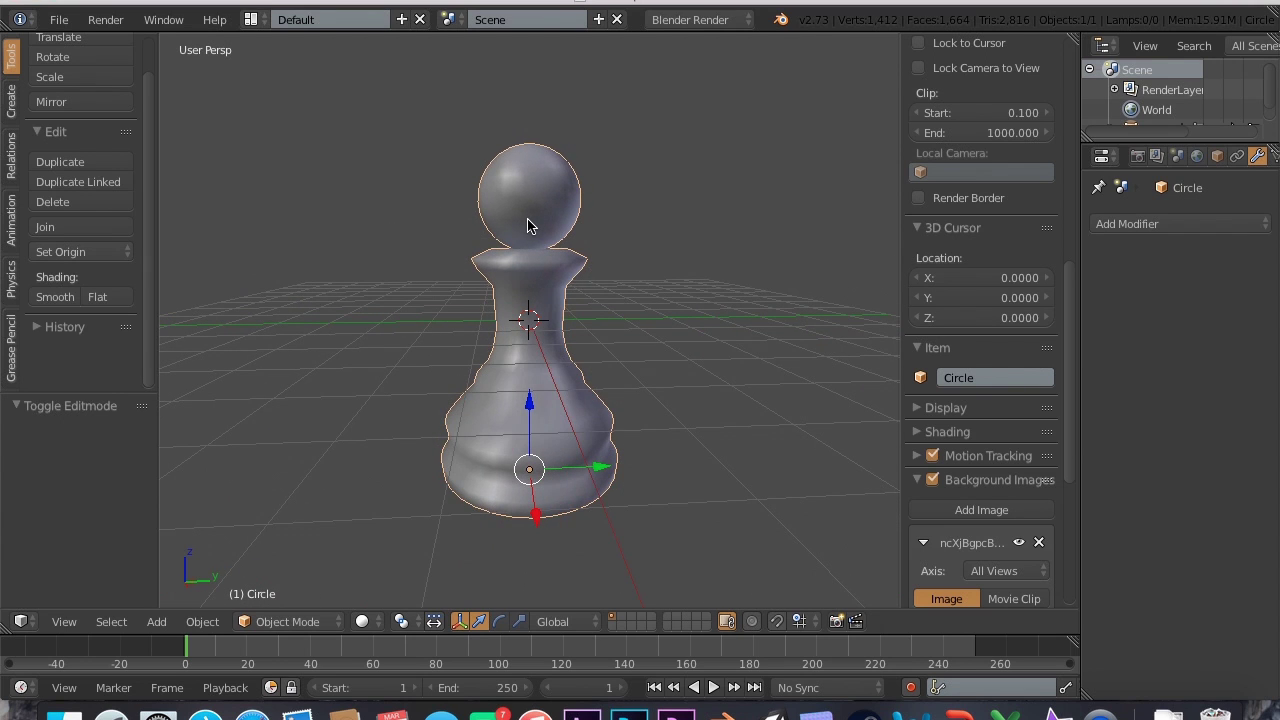
- In Edit Mode, mark the edge loop on top of the collar, just under the pawn's head, as a seam
key(Tab)
key(KP_1)
scroll(528, 220, up, 5)
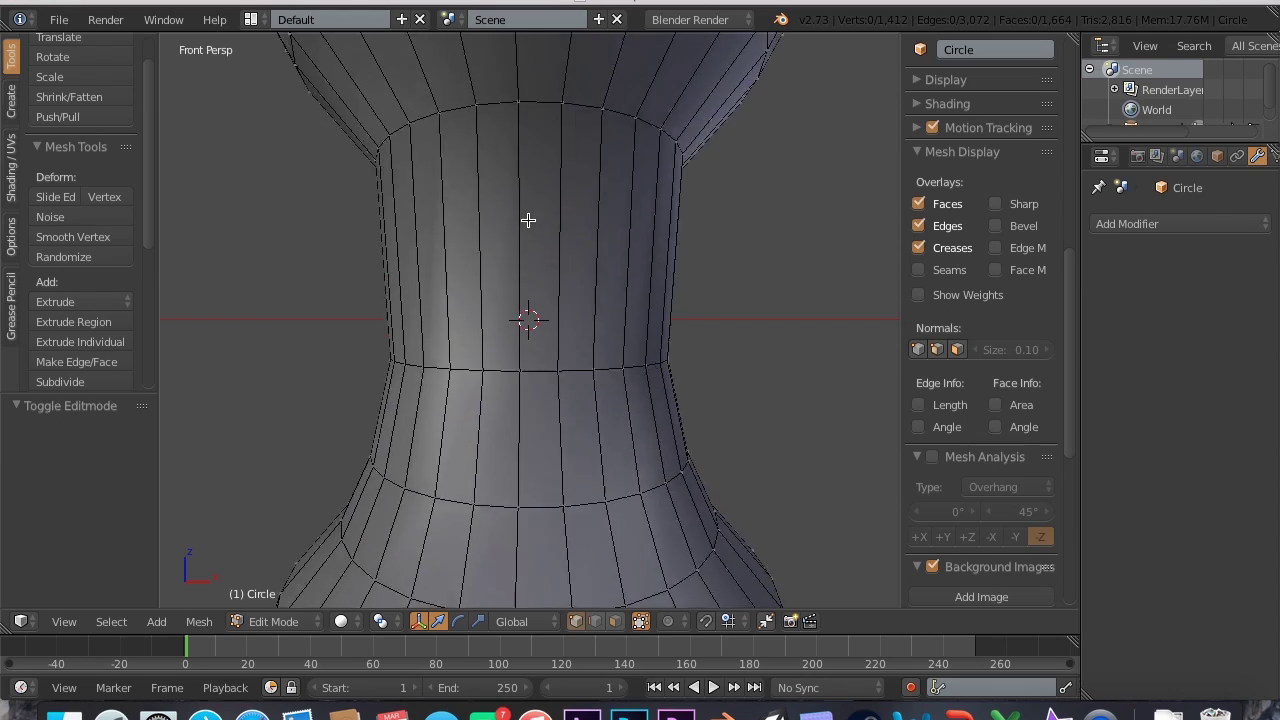
scroll(528, 220, down, 4)
middle_drag(528, 220, 555, 175)
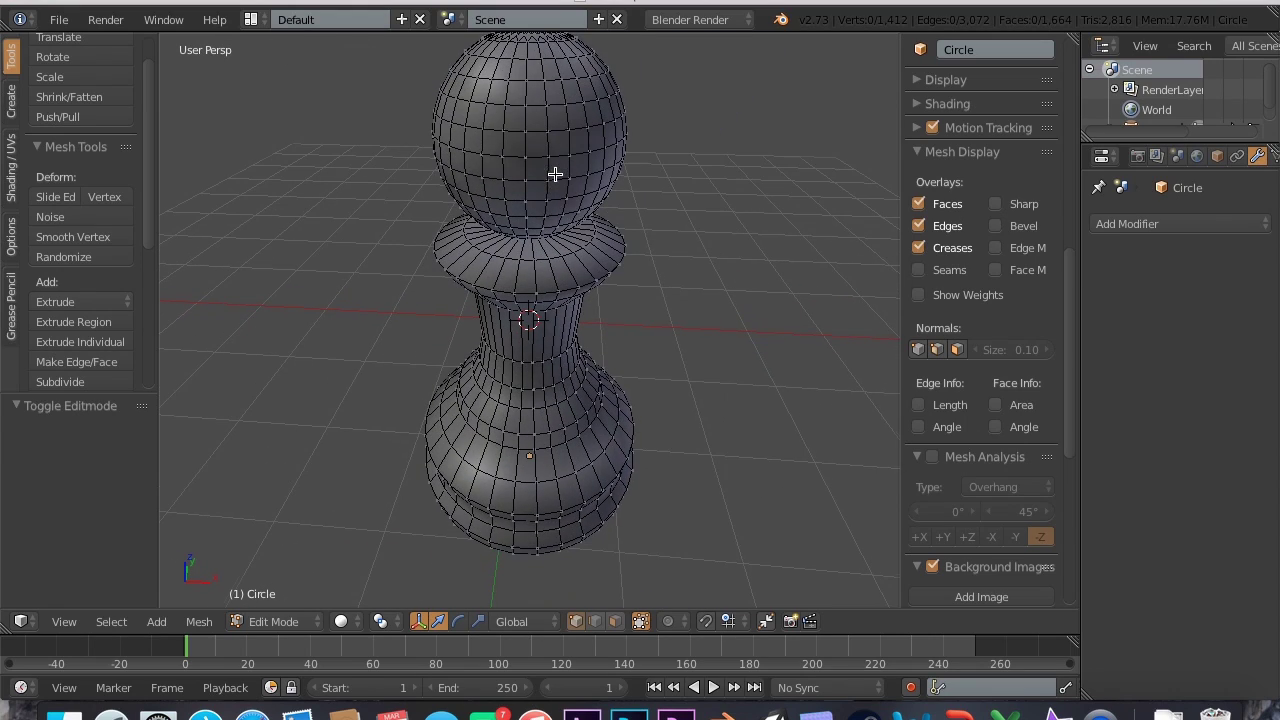
middle_drag(545, 264, 543, 261)
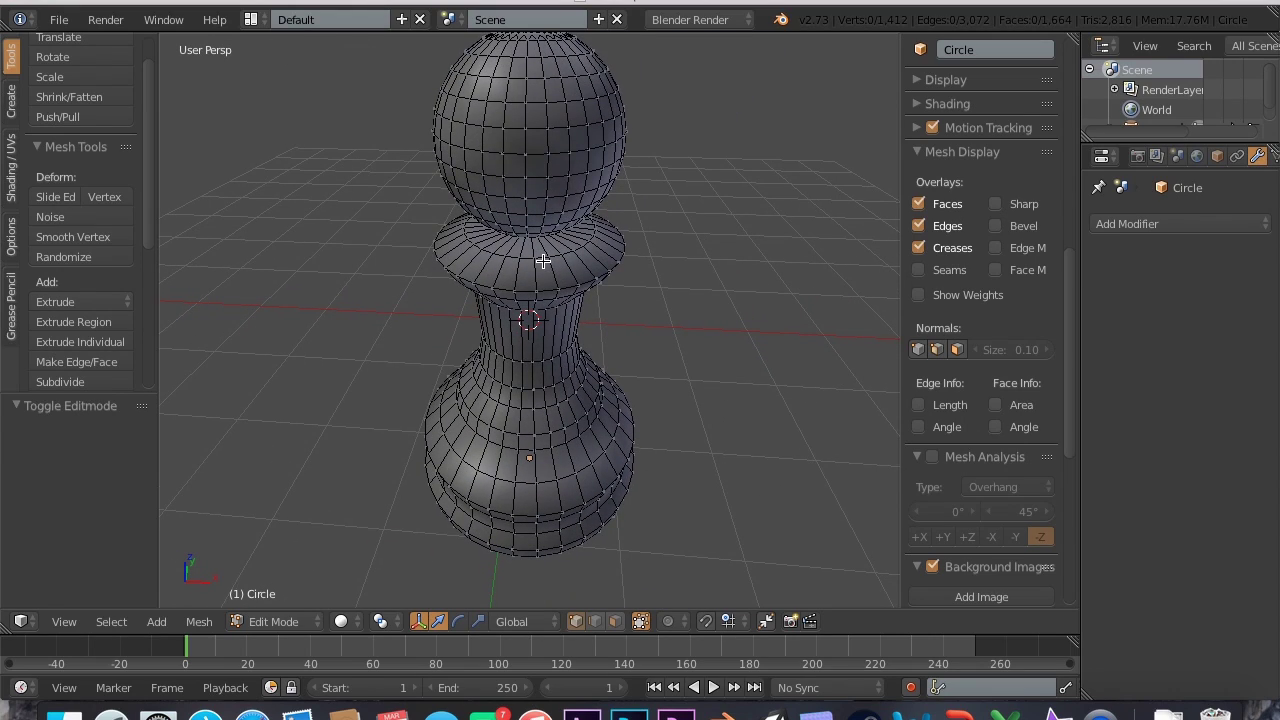
alt+right_click(541, 261)
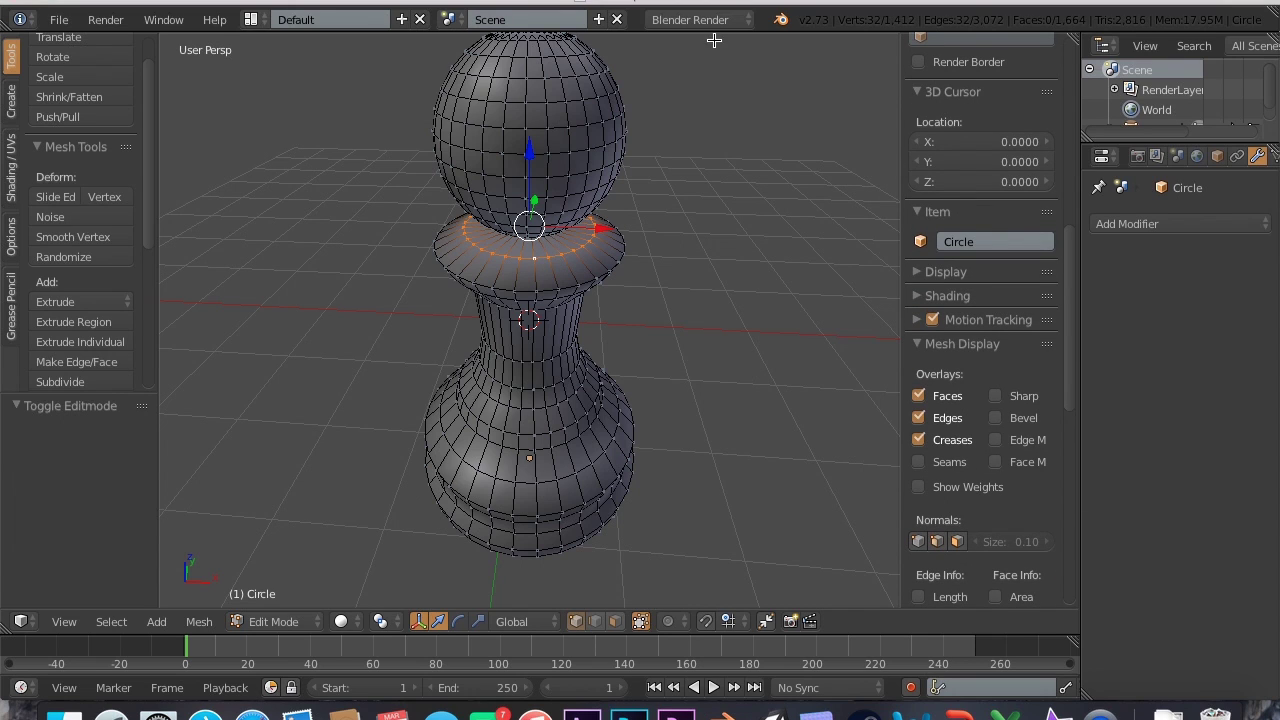
click(10, 172)
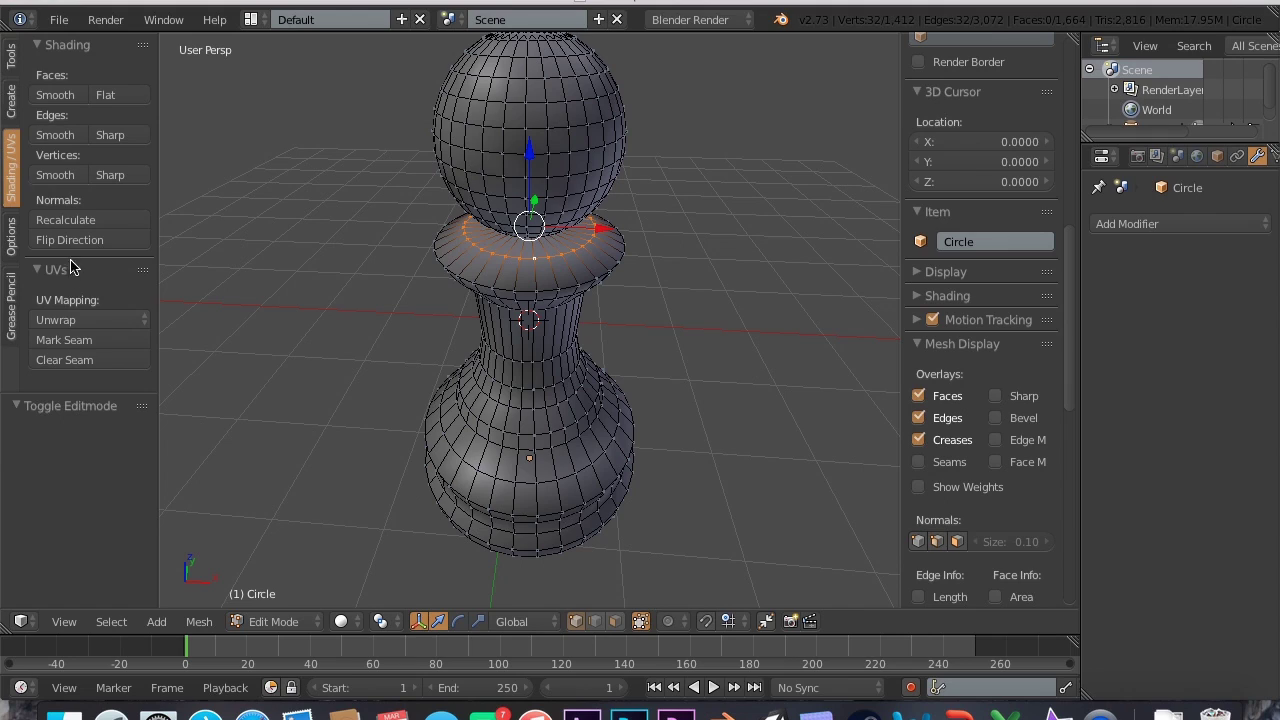
click(82, 339)
- Mark the edge loop around the collar's widest rim as a seam
middle_drag(400, 272, 414, 234)
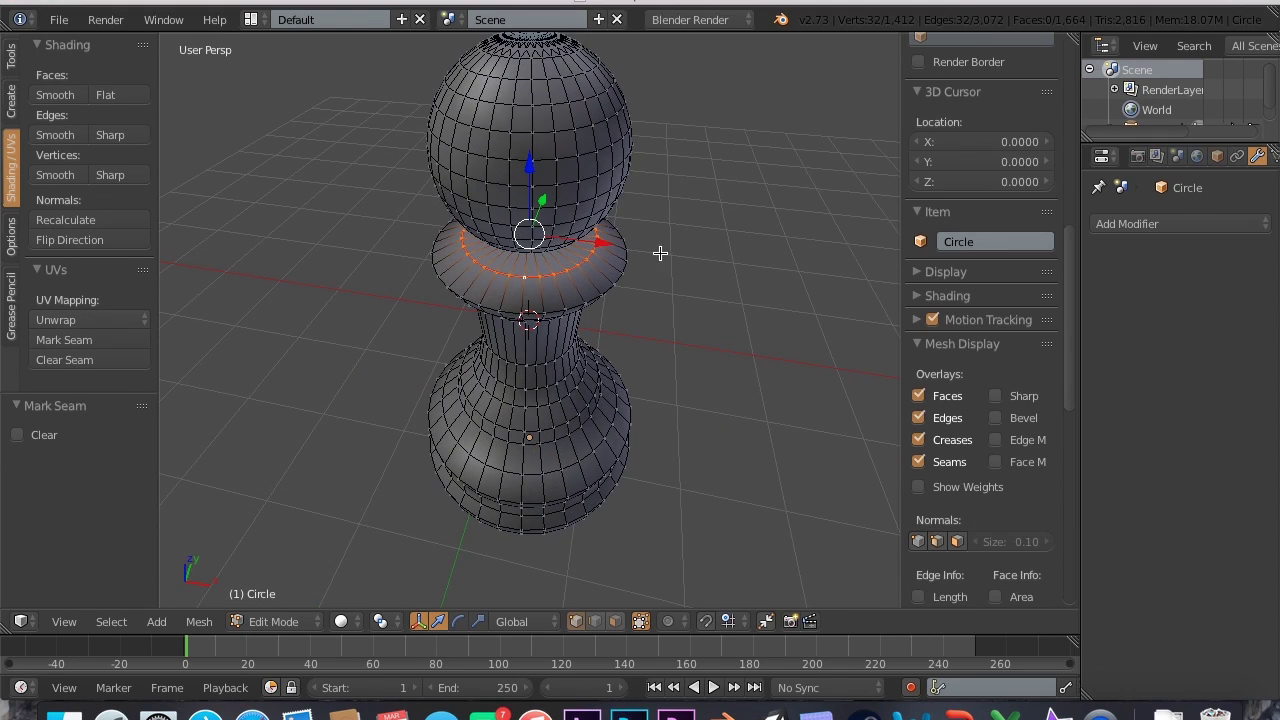
middle_drag(474, 326, 474, 324)
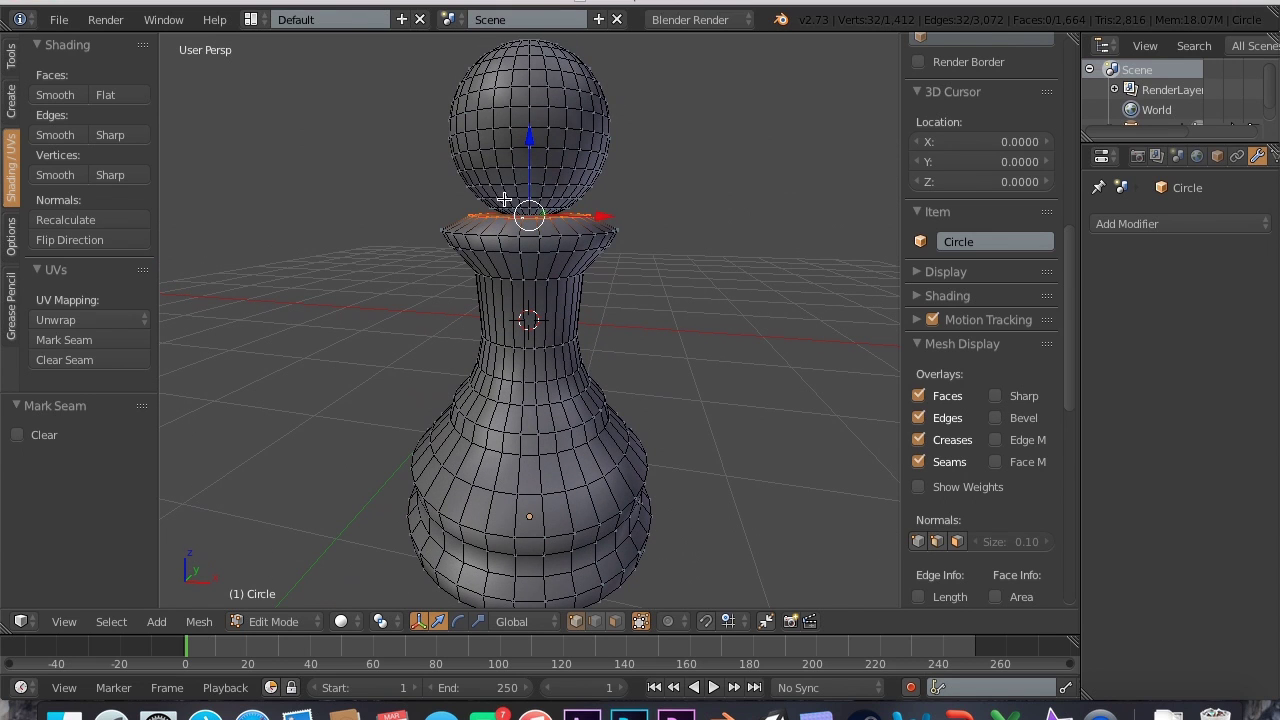
alt+right_click(493, 242)
alt+right_click(484, 238)
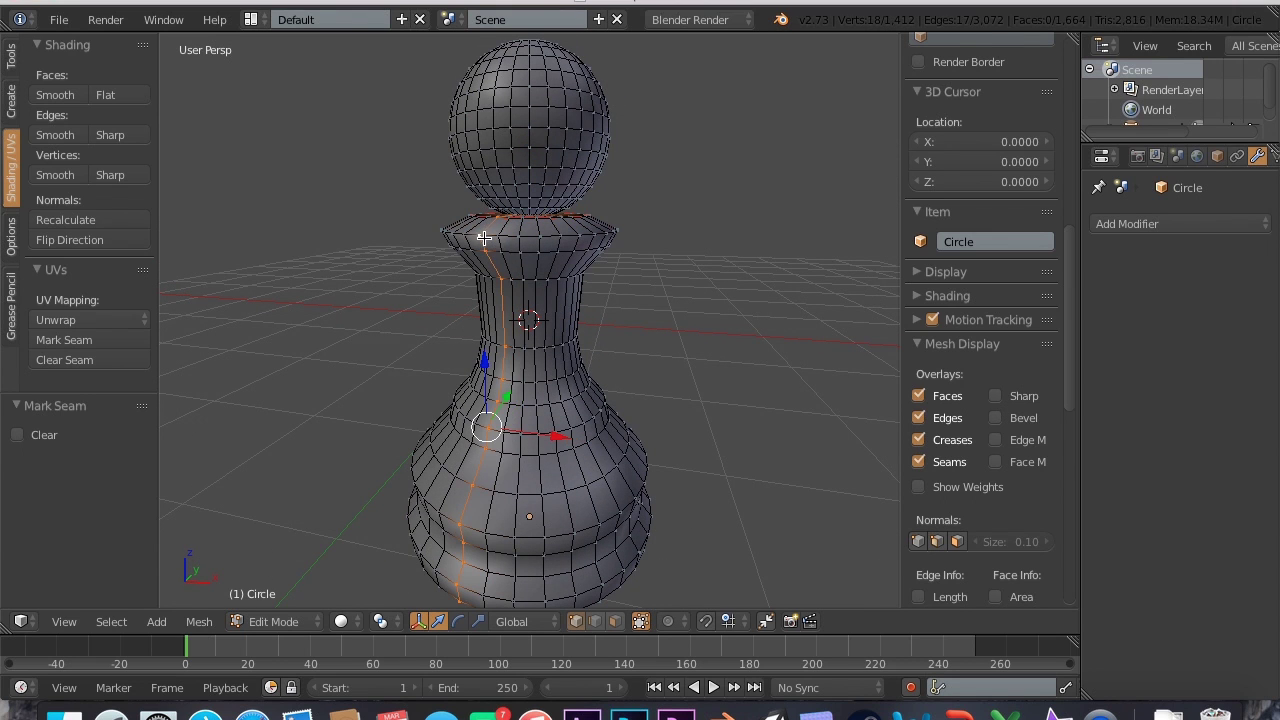
alt+right_click(582, 240)
alt+right_click(604, 238)
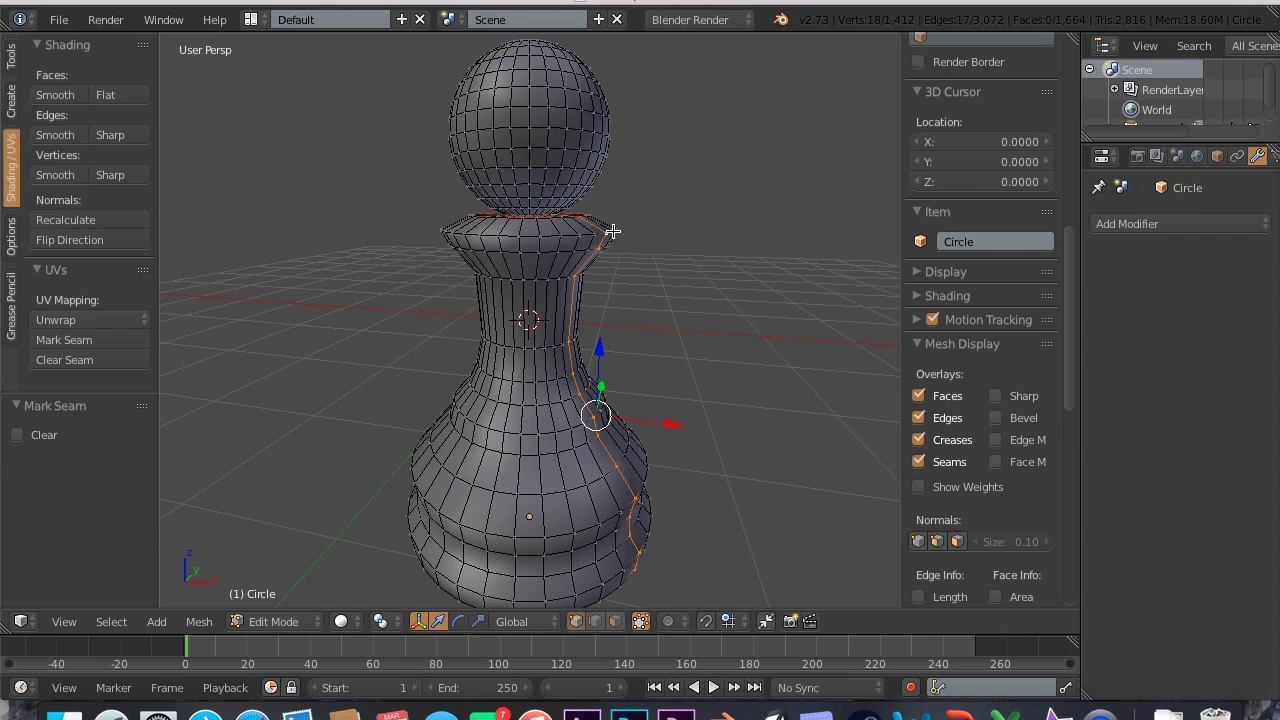
alt+right_click(609, 231)
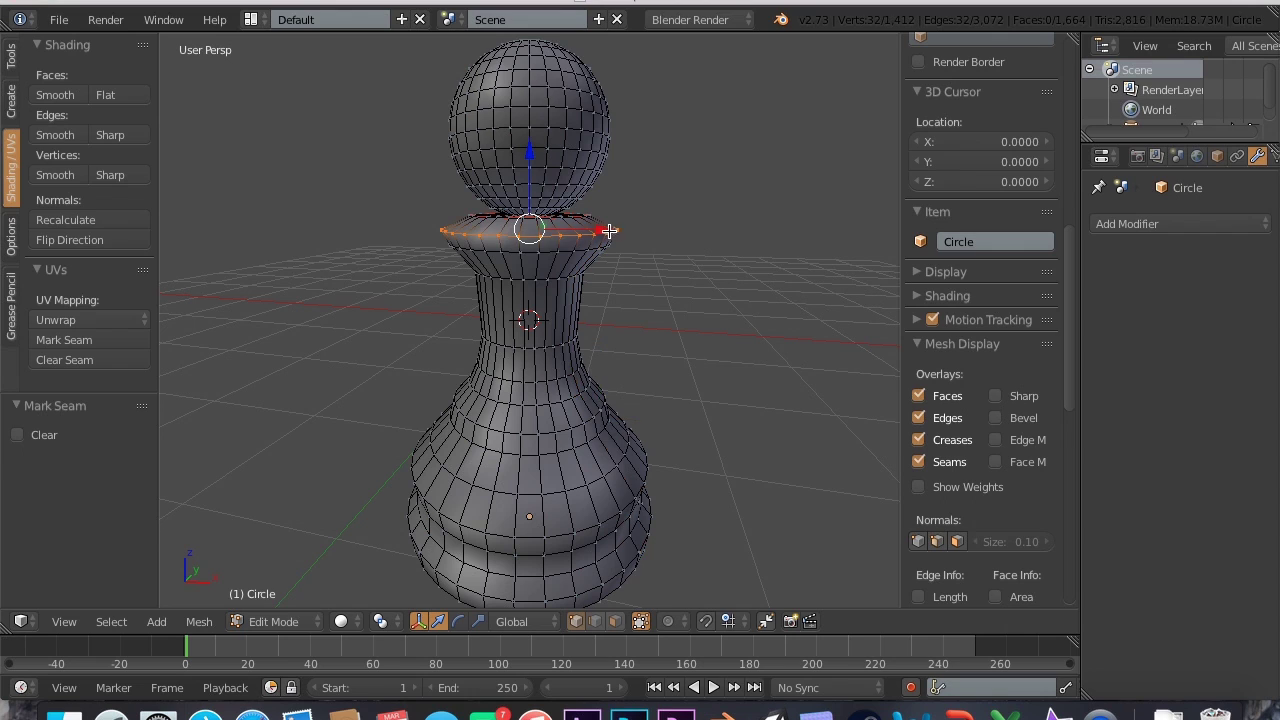
click(72, 340)
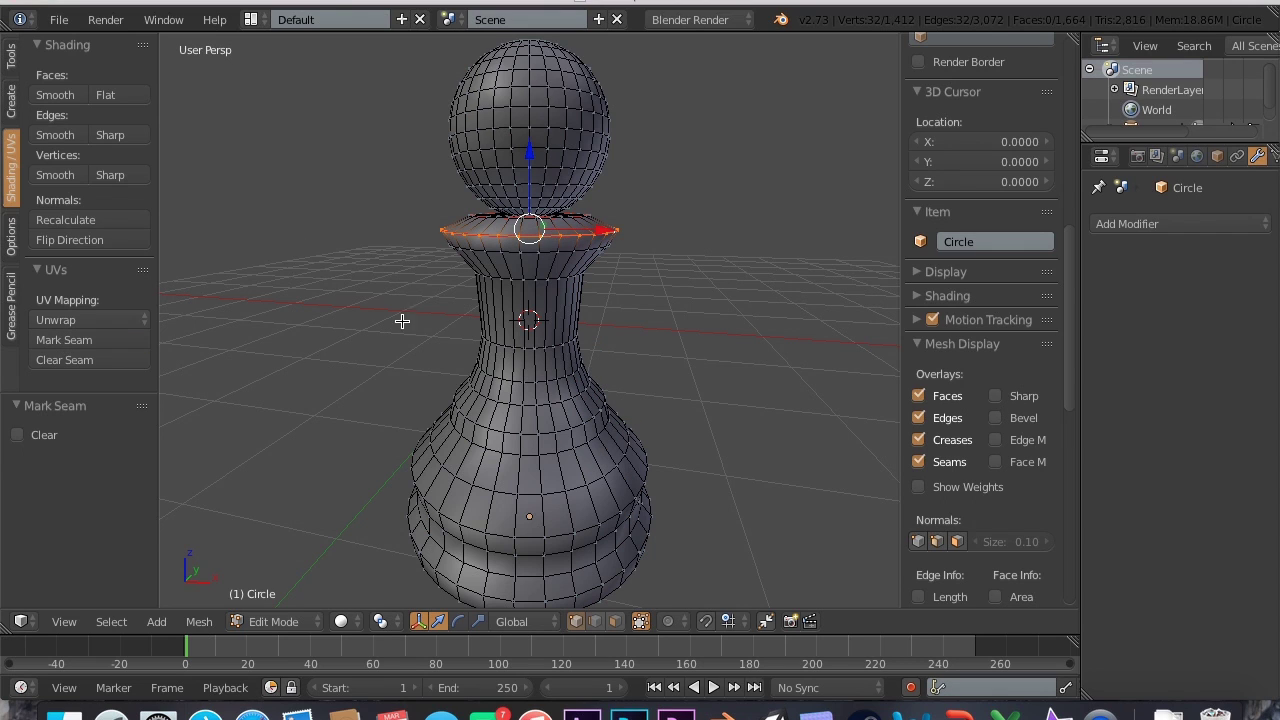
- Mark the horizontal edge loop just below the collar's widest rim as a seam
alt+right_click(497, 257)
alt+right_click(558, 256)
alt+right_click(600, 256)
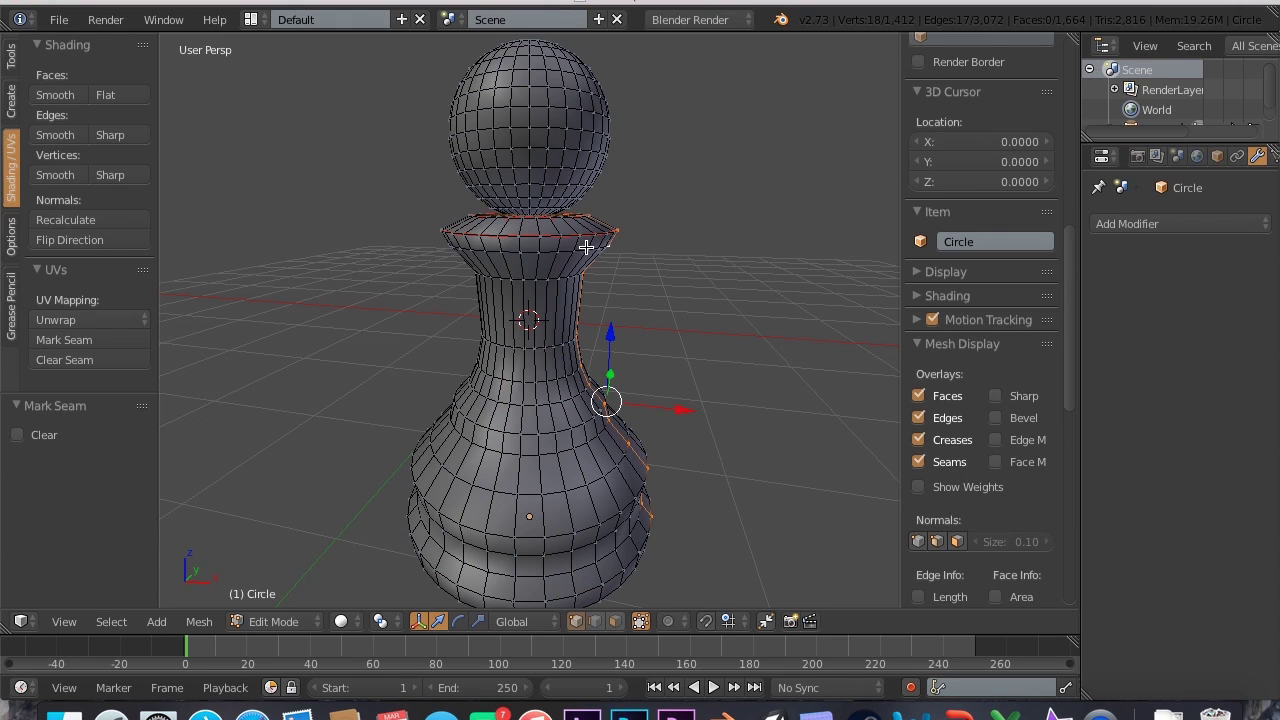
alt+right_click(583, 250)
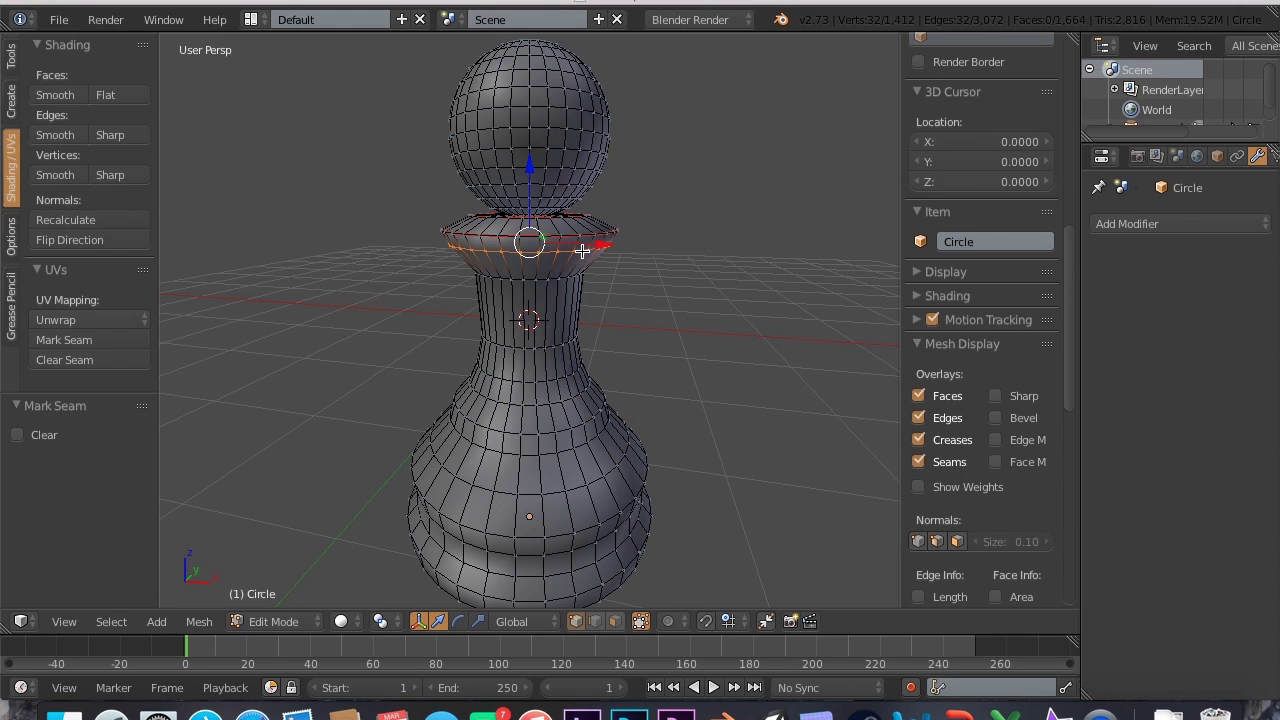
click(55, 340)
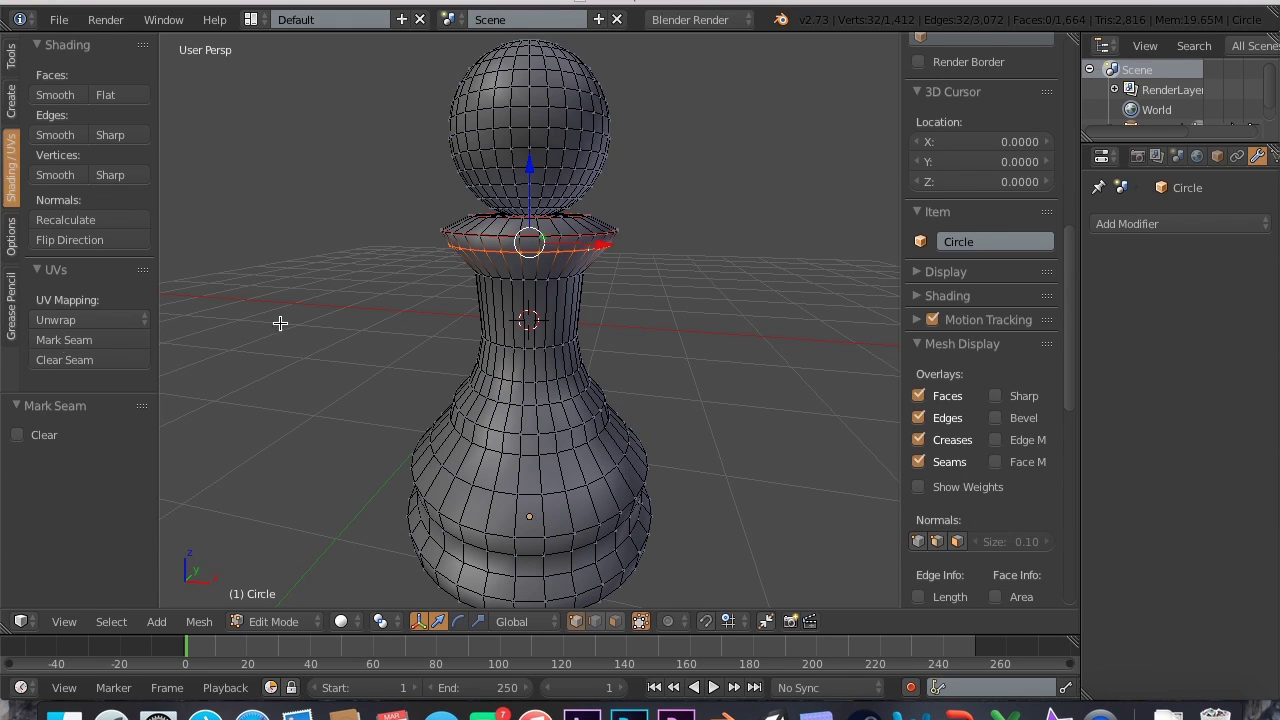
- Mark seams on the edge loop where the collar meets the neck and on the loop at the neck's narrow lower part
alt+right_click(521, 273)
click(60, 340)
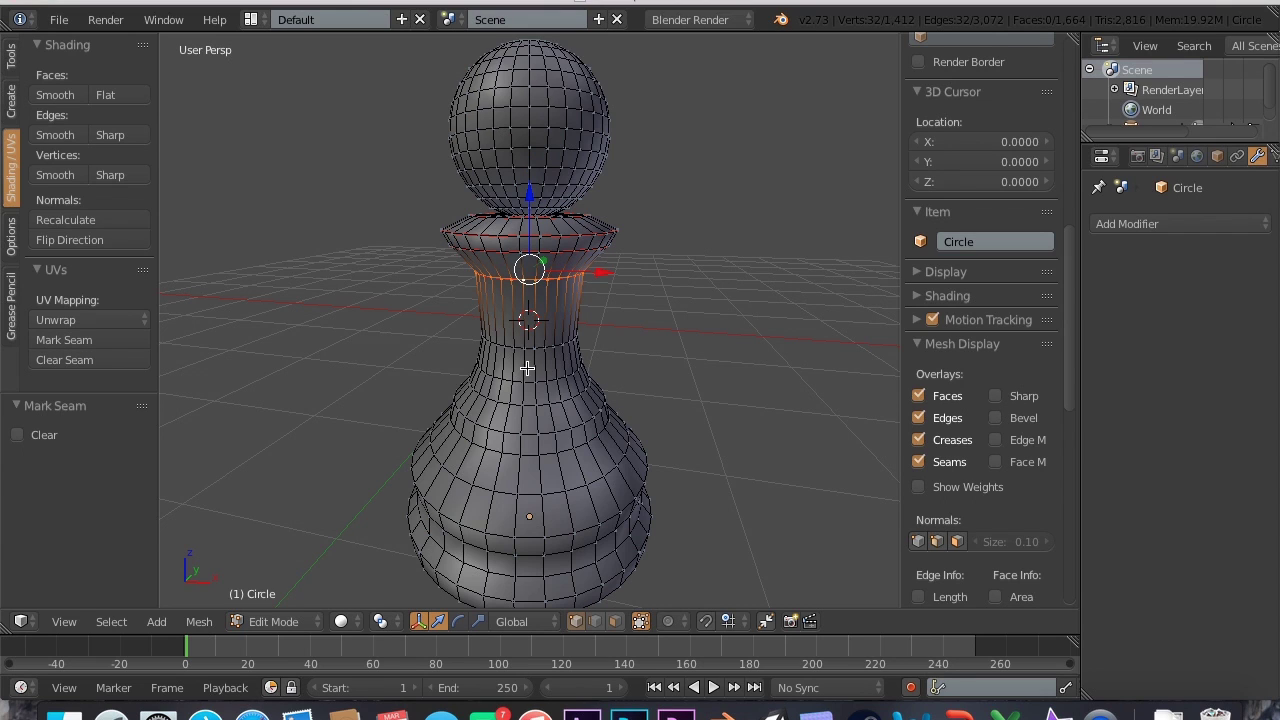
alt+right_click(512, 341)
click(60, 340)
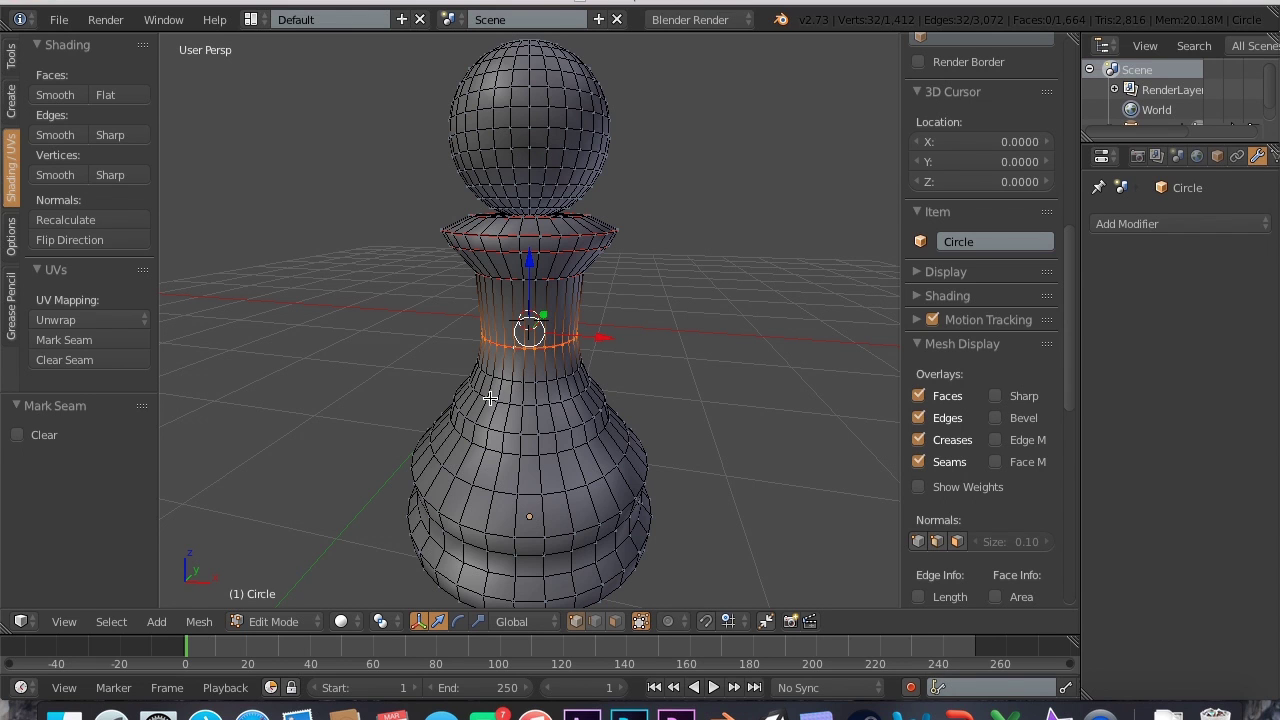
- Mark seams on two edge loops where the neck flares out into the pawn's body
alt+right_click(490, 398)
click(64, 340)
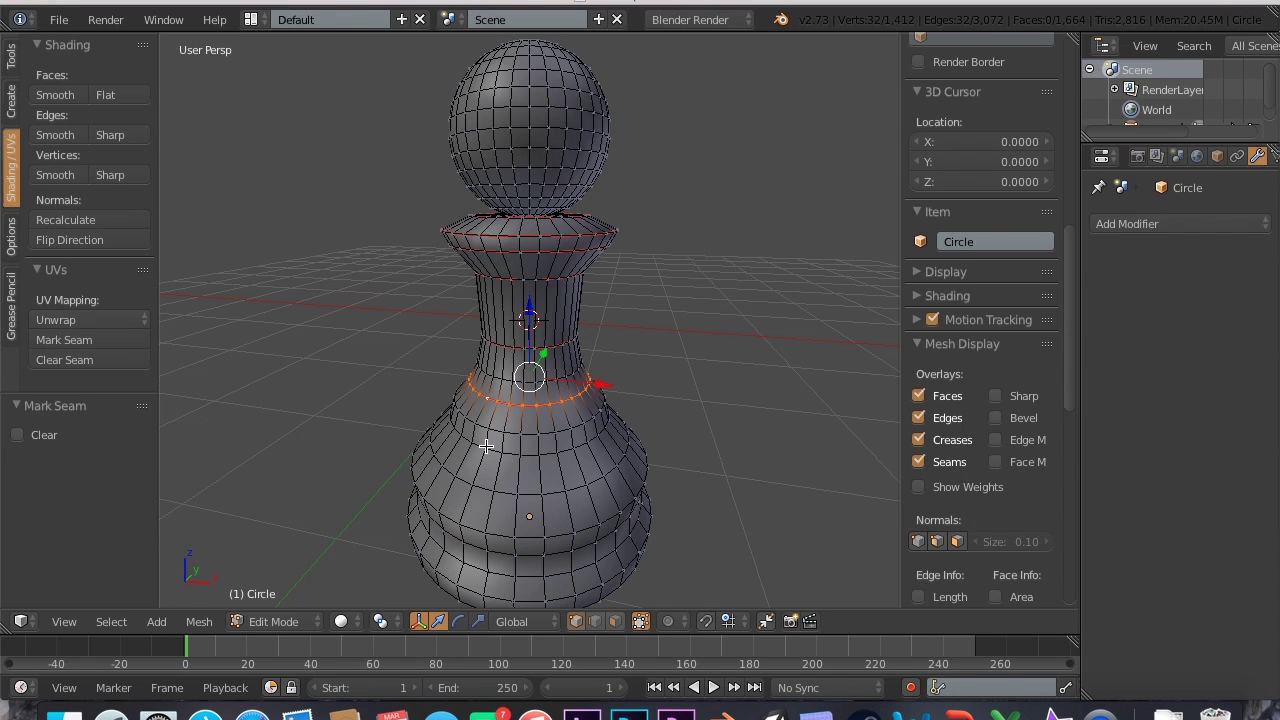
scroll(485, 447, up, 5)
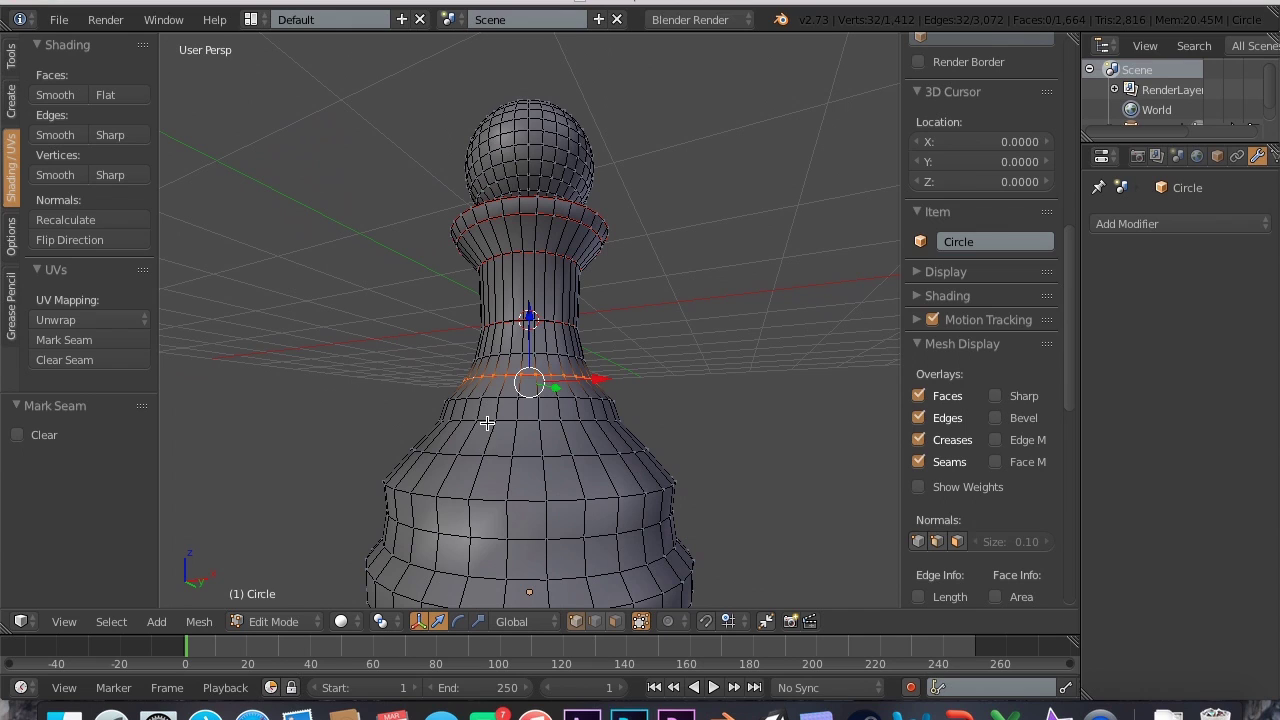
alt+right_click(490, 424)
click(64, 340)
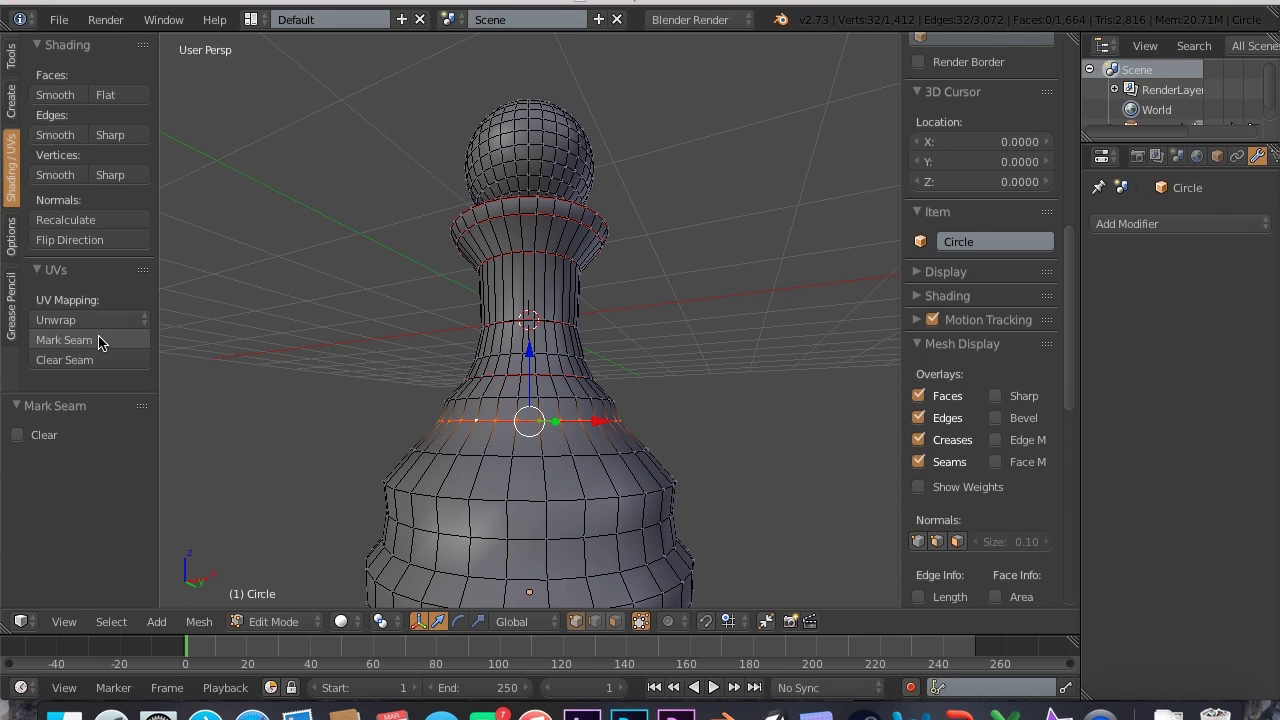
- Mark seams on the edge loop at the top of the body's wide band and in the groove above the bottom ring
alt+right_click(454, 493)
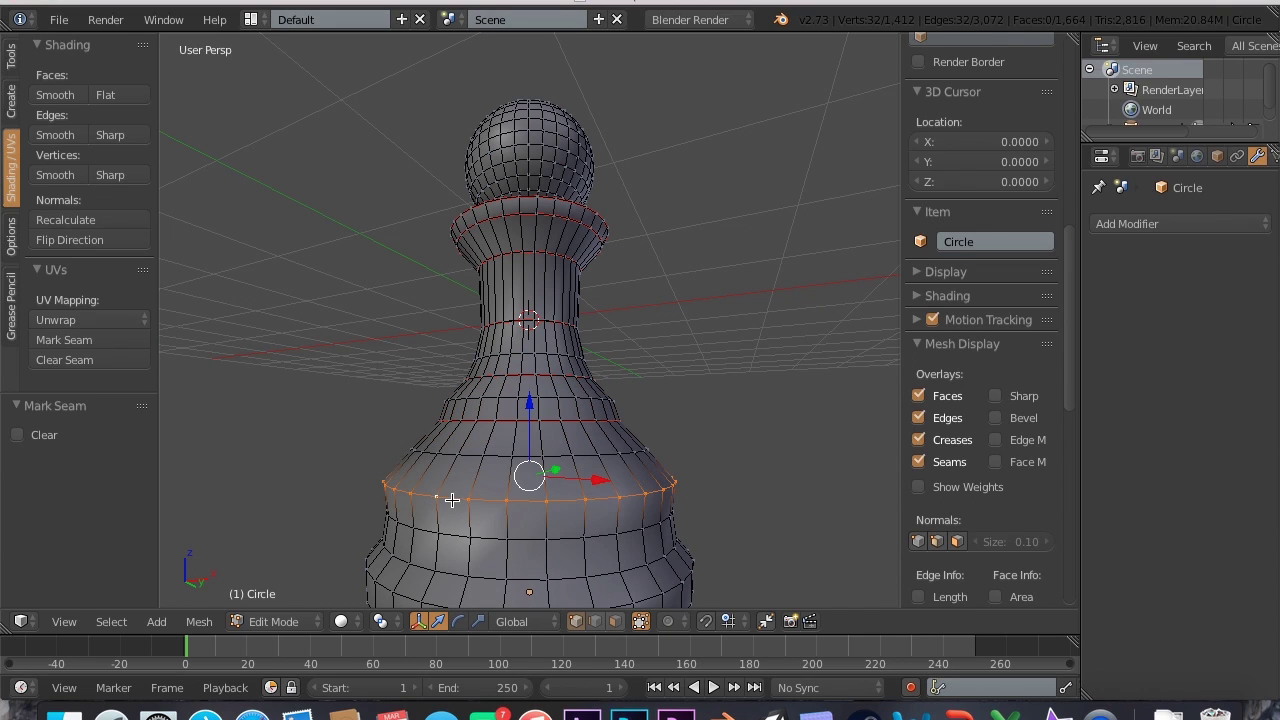
click(64, 340)
scroll(368, 397, down, 3)
middle_drag(466, 446, 513, 423)
alt+right_click(513, 423)
alt+right_click(500, 452)
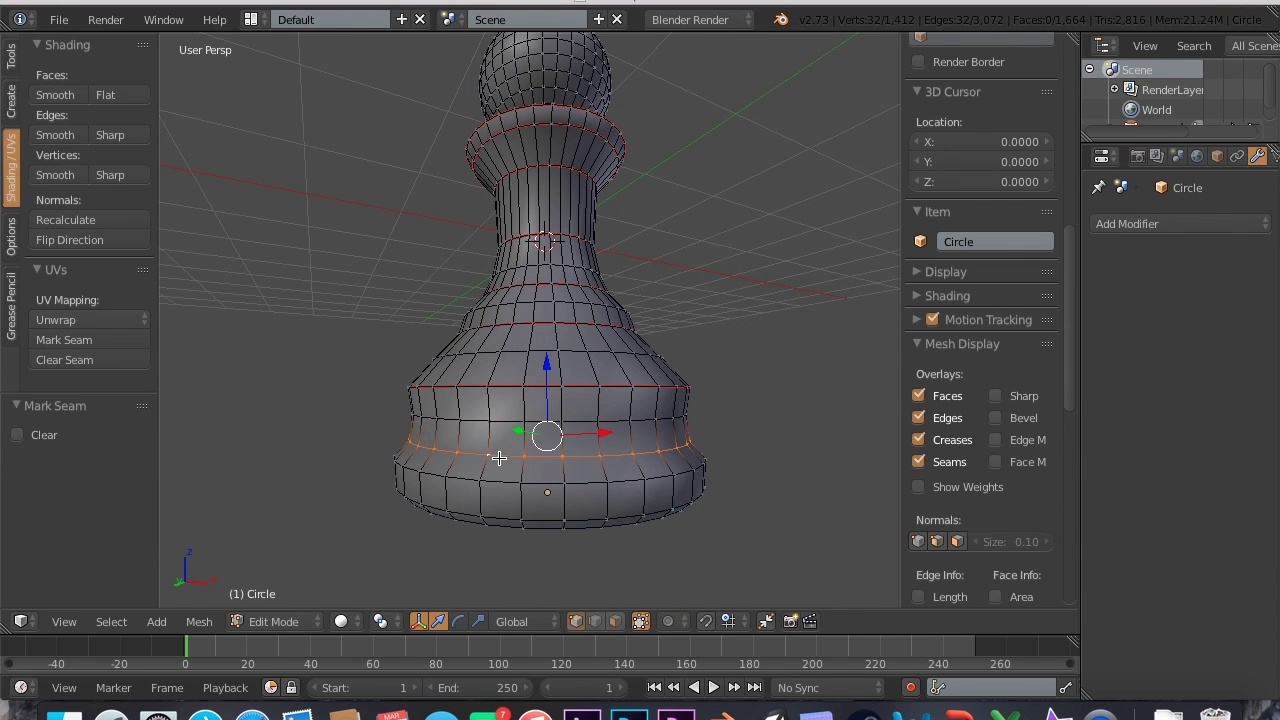
click(64, 340)
- Mark seams on the upper and lower edge loops of the pawn's bottom ring
alt+right_click(470, 485)
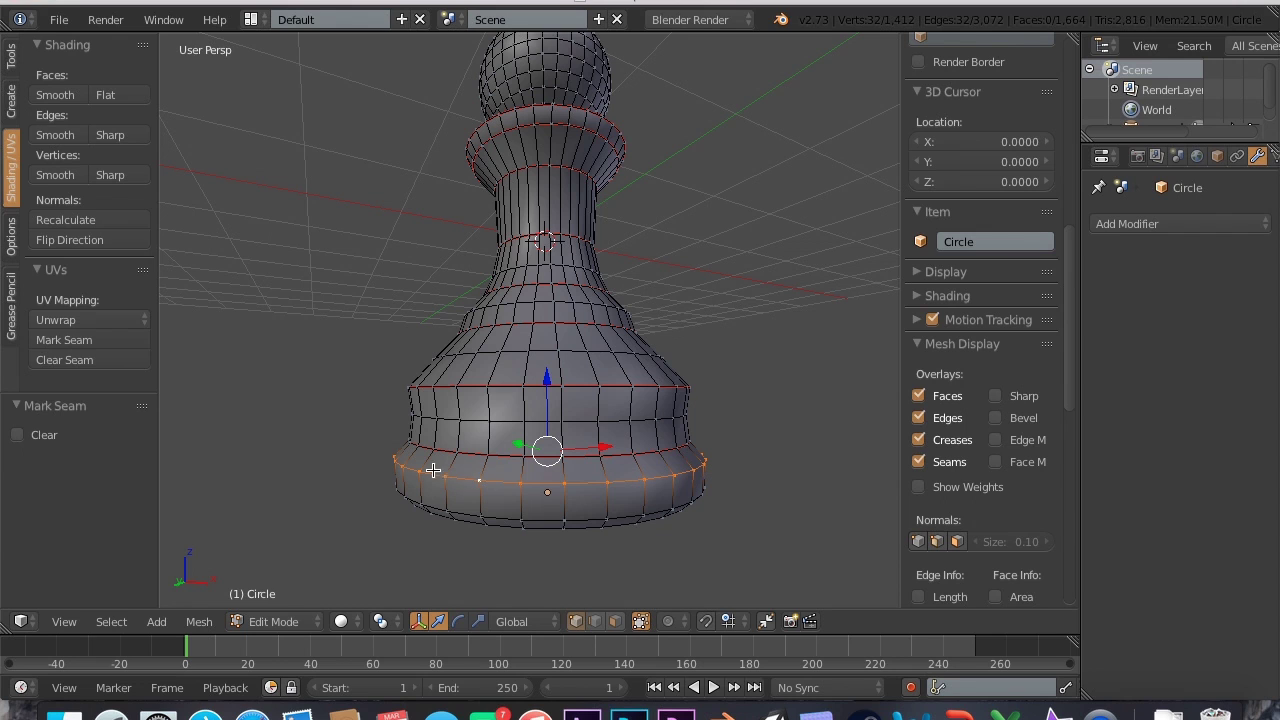
click(118, 346)
alt+right_click(509, 523)
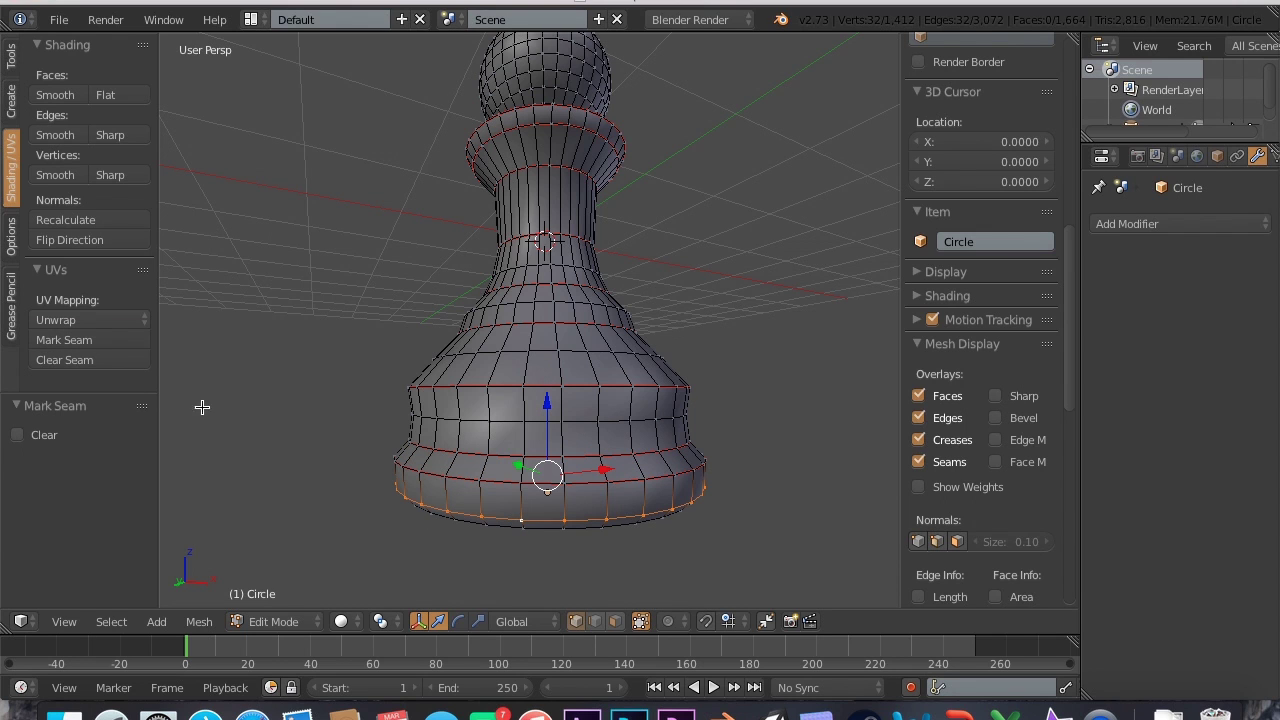
click(89, 346)
key(KP_2)
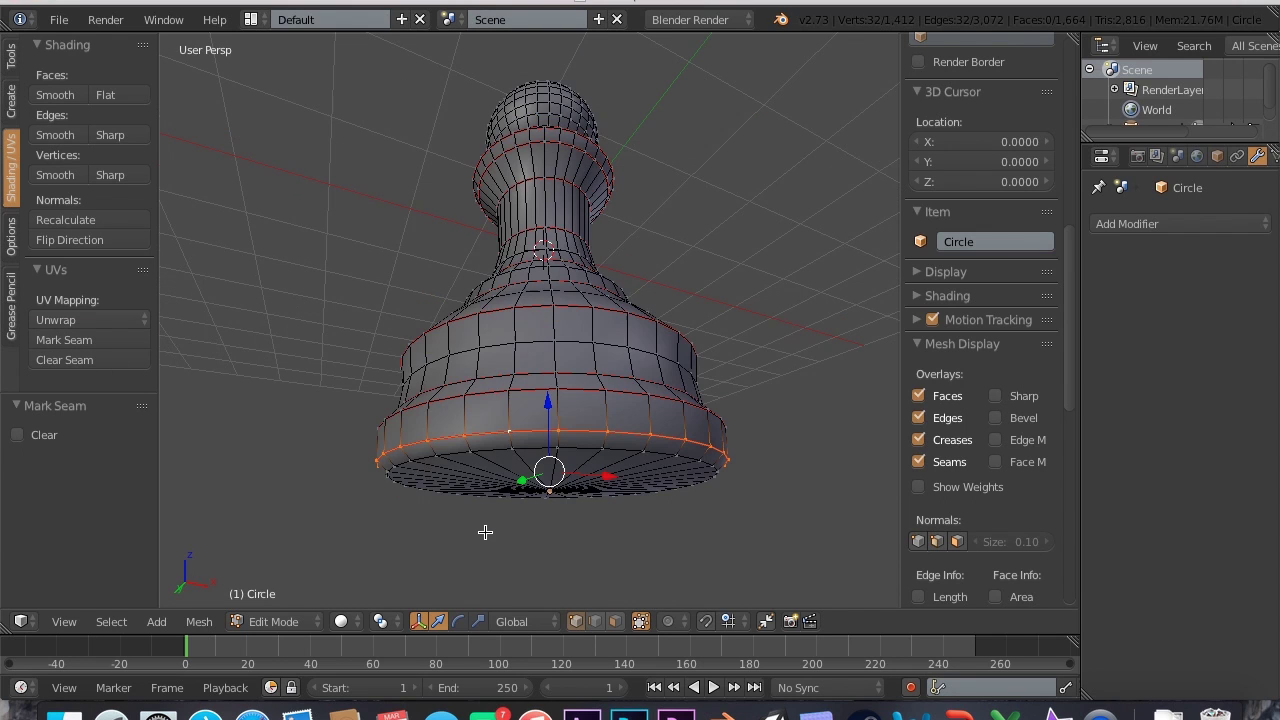
- Mark a seam on the outer edge loop of the pawn's flat underside
alt+right_click(477, 458)
key(KP_8)
alt+right_click(534, 456)
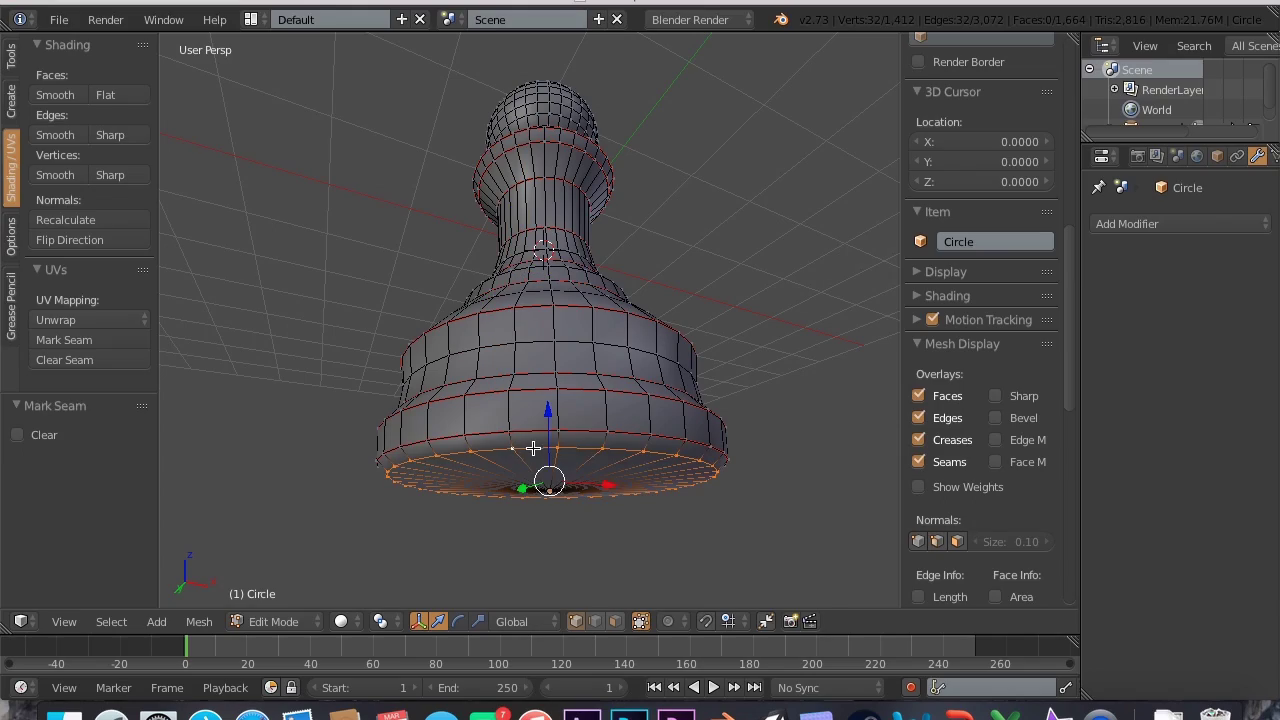
click(45, 340)
- Examine the marked seam loops on the pawn's collar, neck and body from several sides
scroll(421, 354, up, 3)
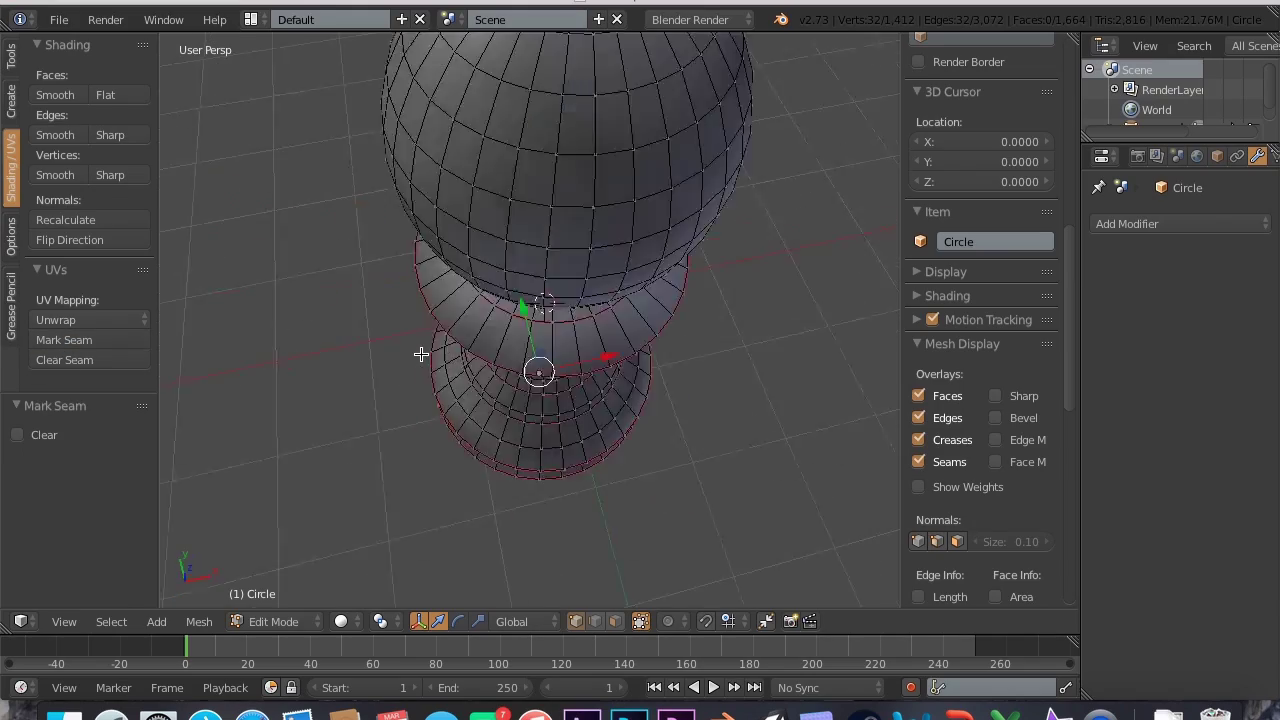
key(KP_8)
key(KP_8)
key(KP_8)
key(KP_8)
key(KP_8)
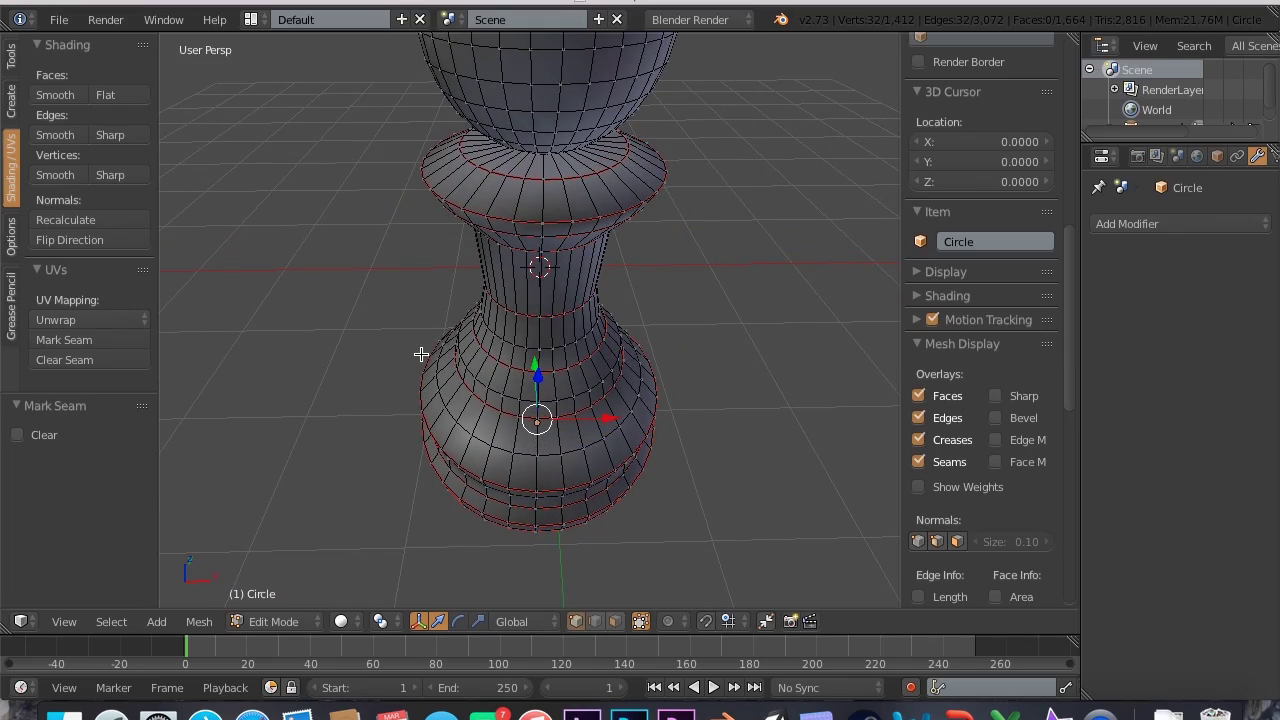
key(KP_6)
key(KP_6)
key(KP_6)
key(KP_6)
key(KP_6)
key(KP_6)
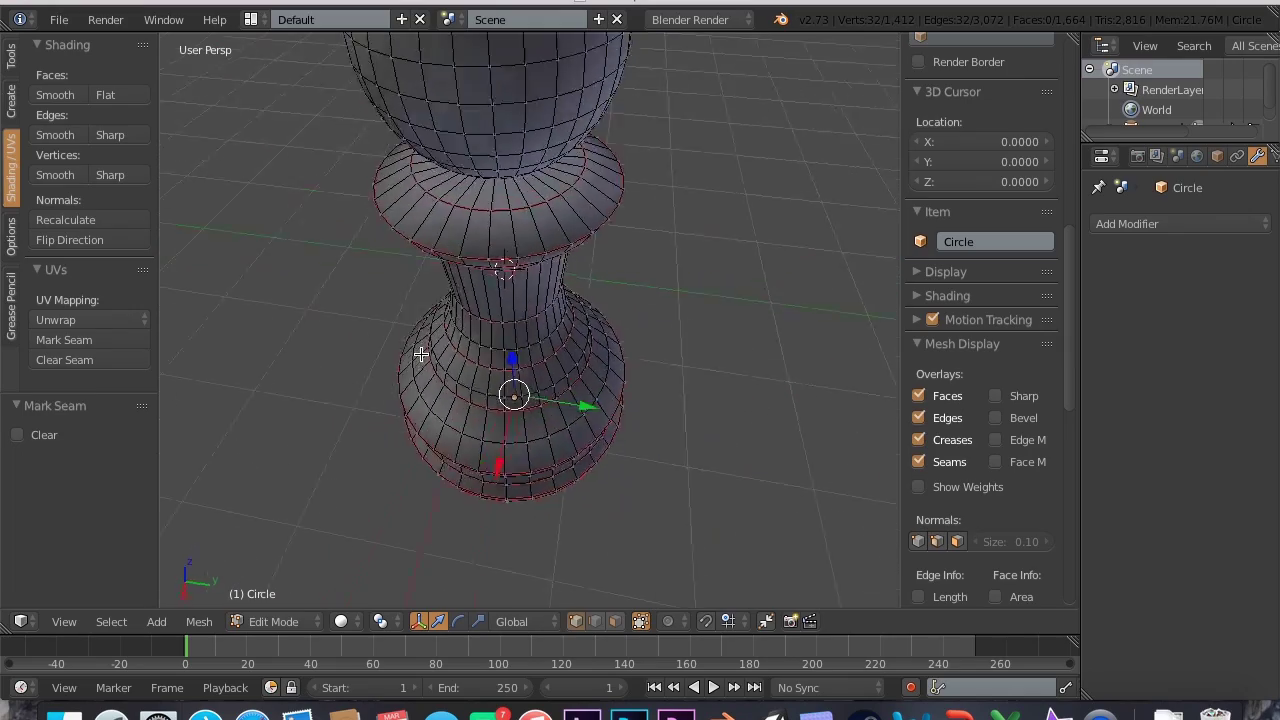
key(KP_8)
key(KP_8)
key(KP_8)
- Show the pawn in an orthographic top view with the head enlarged and in full sight
key(KP_7)
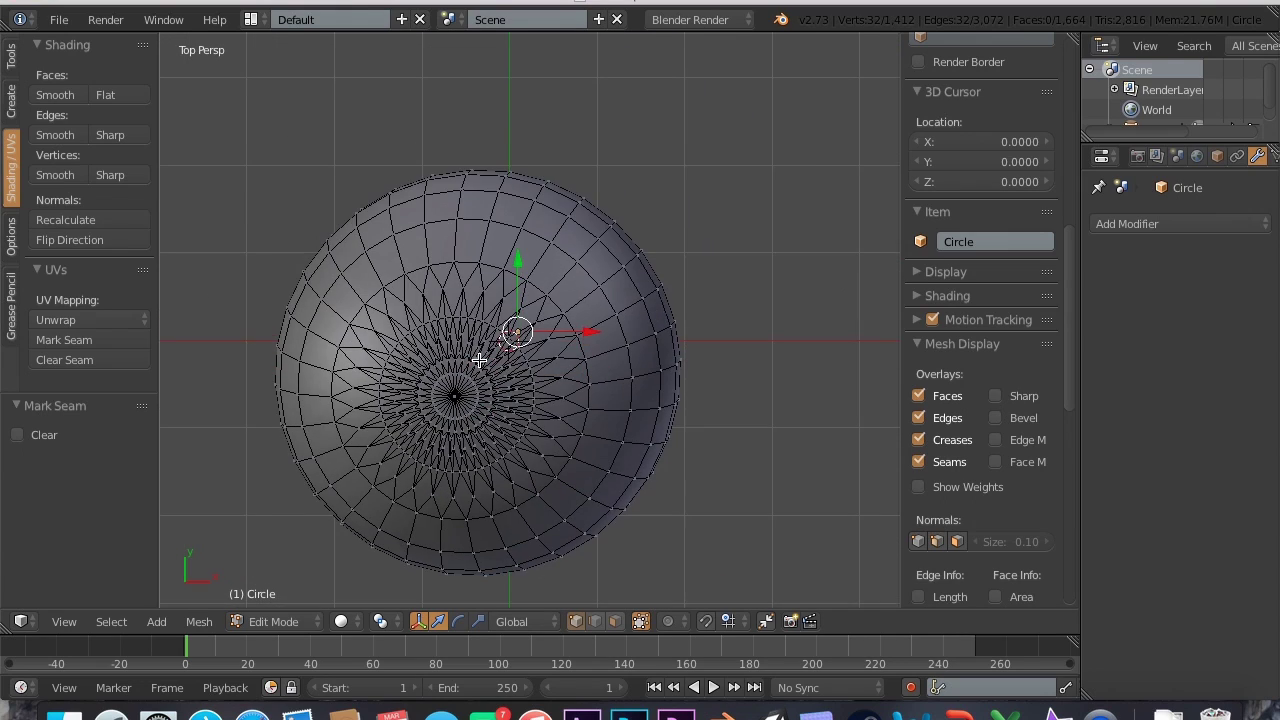
key(KP_5)
key(KP_8)
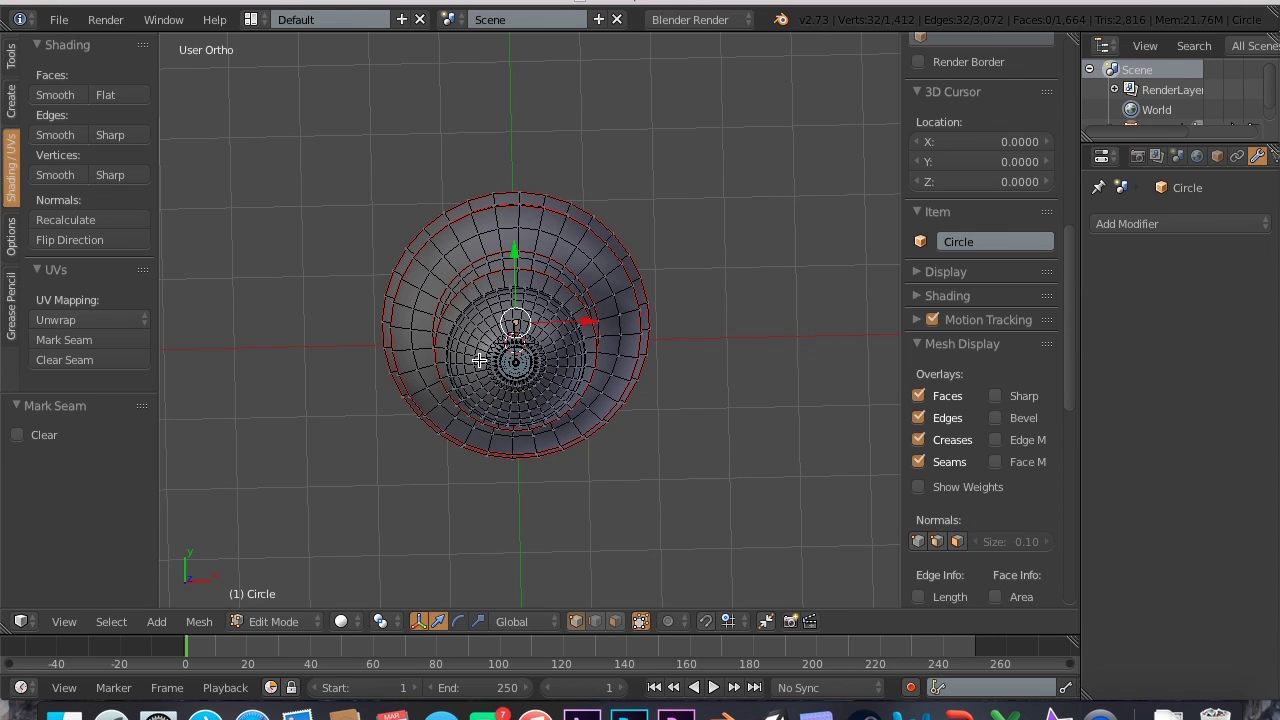
key(KP_7)
scroll(480, 360, up, 5)
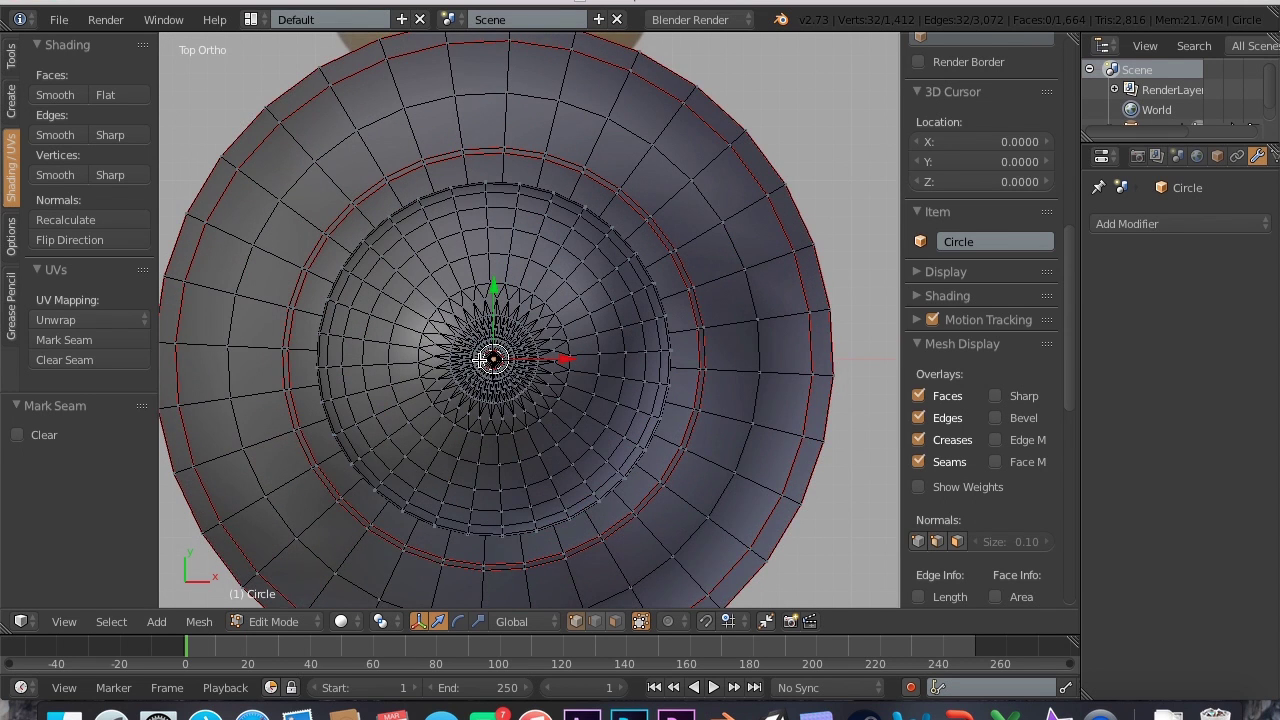
key(ctrl+KP_4)
key(ctrl+KP_2)
key(ctrl+KP_2)
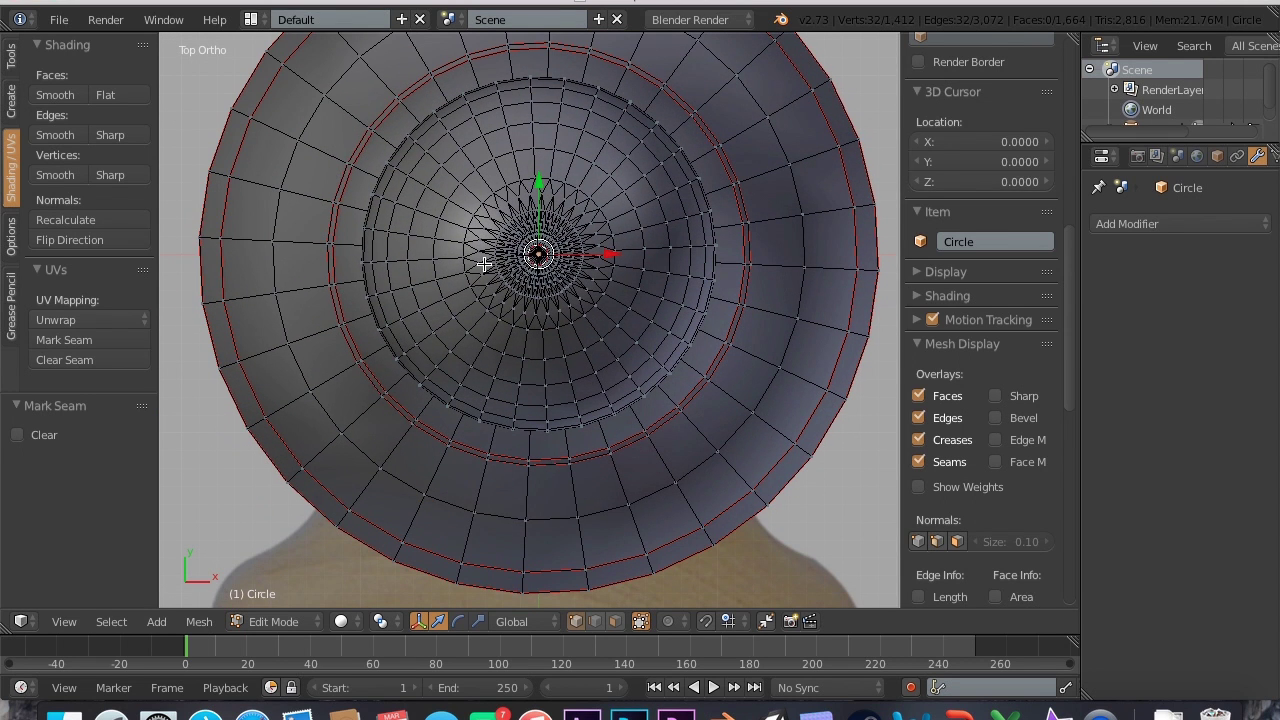
alt+right_click(501, 158)
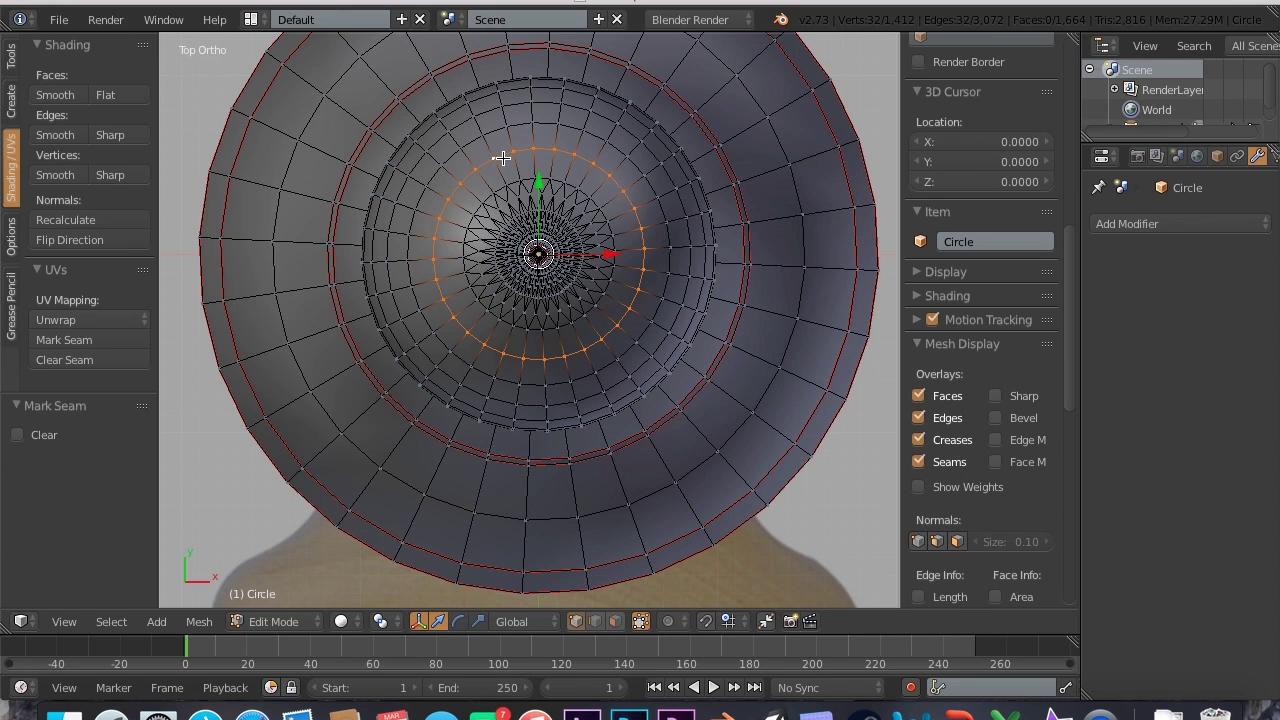
right_click(576, 191)
right_click(601, 229)
right_click(607, 265)
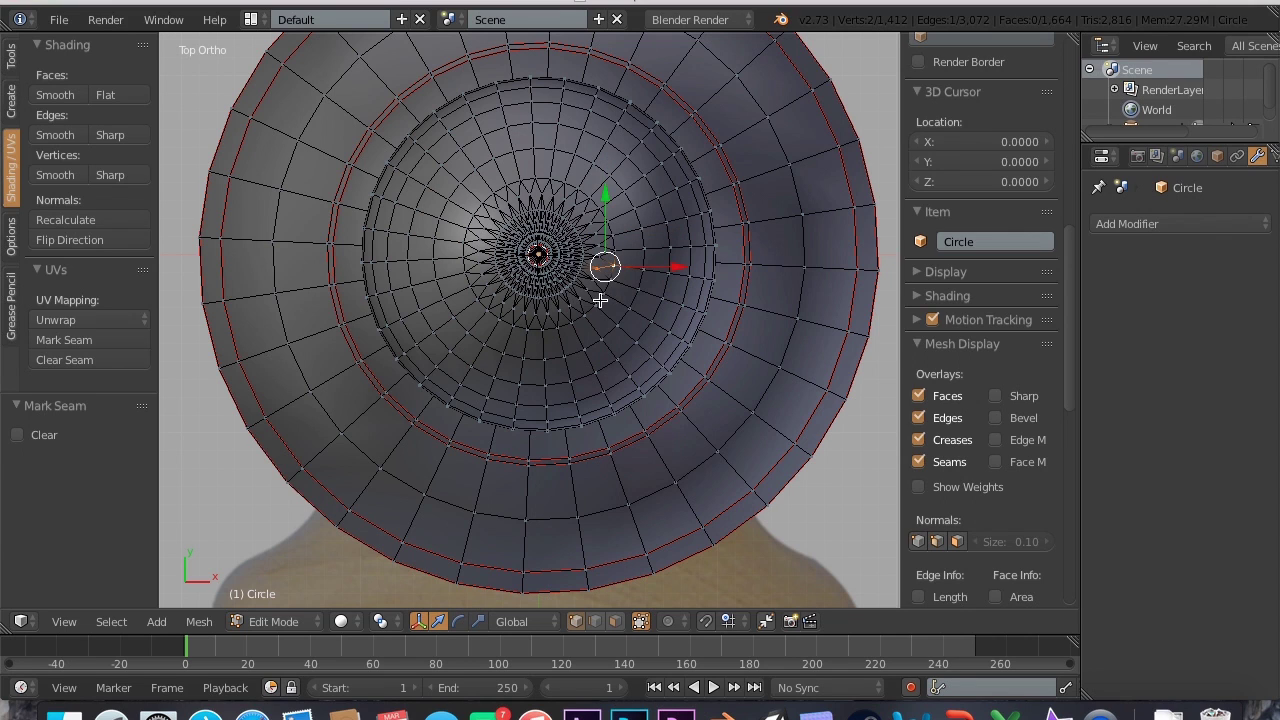
right_click(592, 300)
right_click(581, 308)
right_click(565, 326)
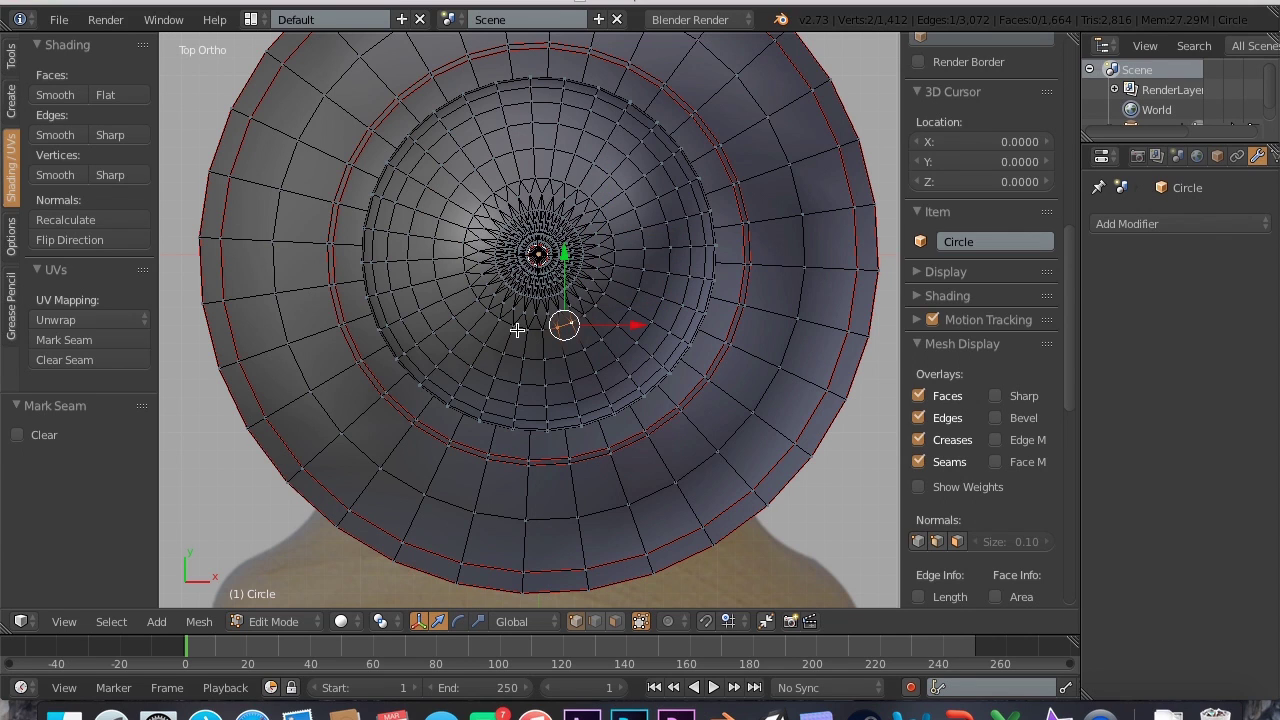
- Select the complete ring of edges that borders the dense star pattern on top of the head
right_click(517, 330)
ctrl+right_click(613, 284)
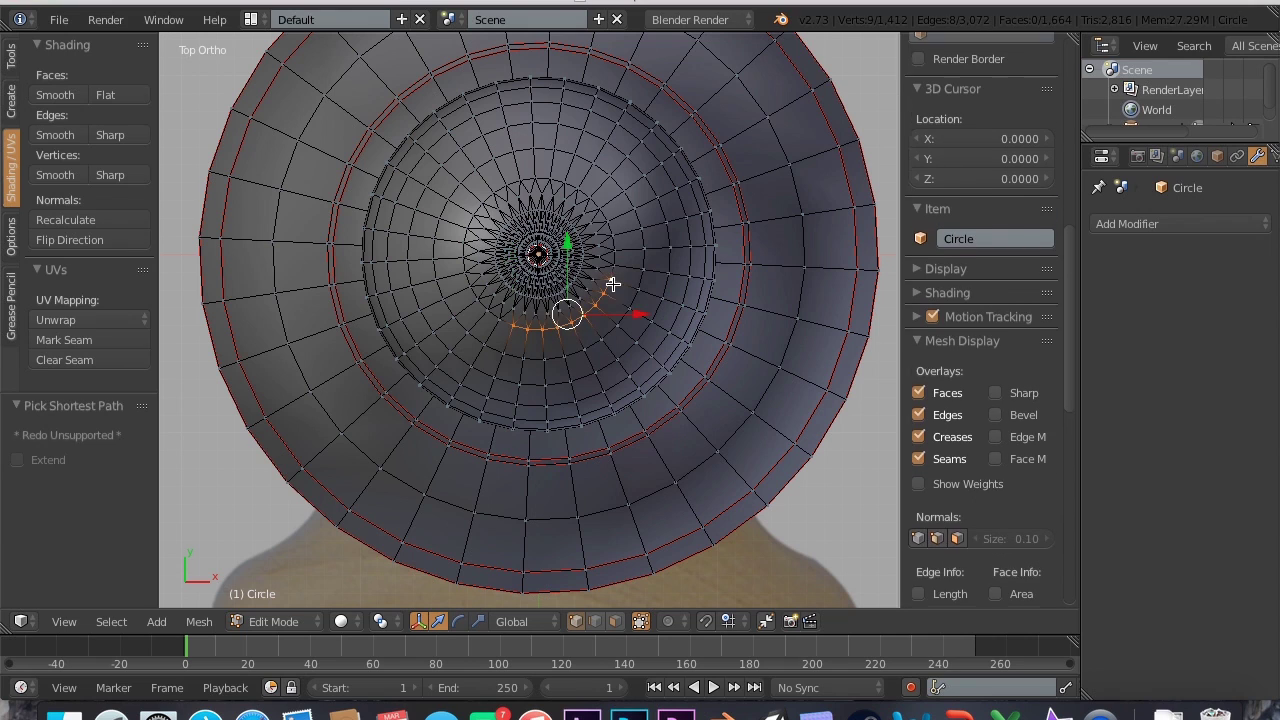
ctrl+right_click(609, 219)
ctrl+right_click(554, 181)
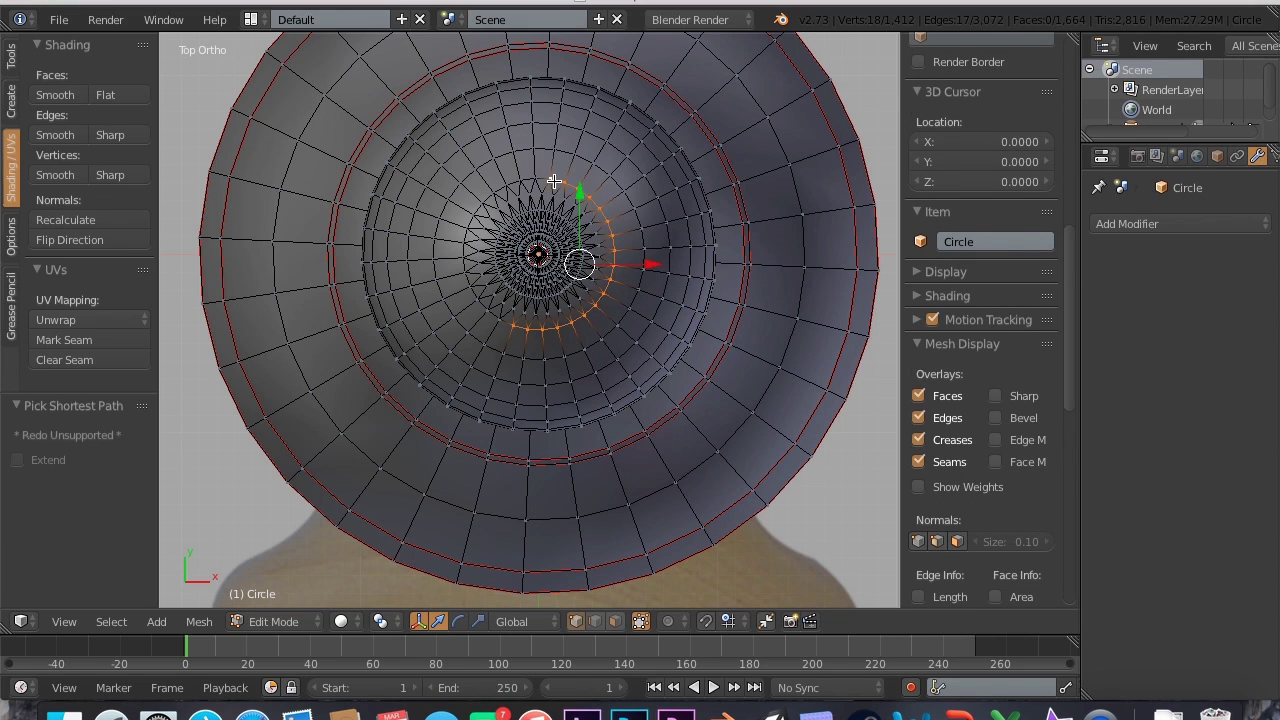
ctrl+right_click(489, 196)
ctrl+right_click(469, 232)
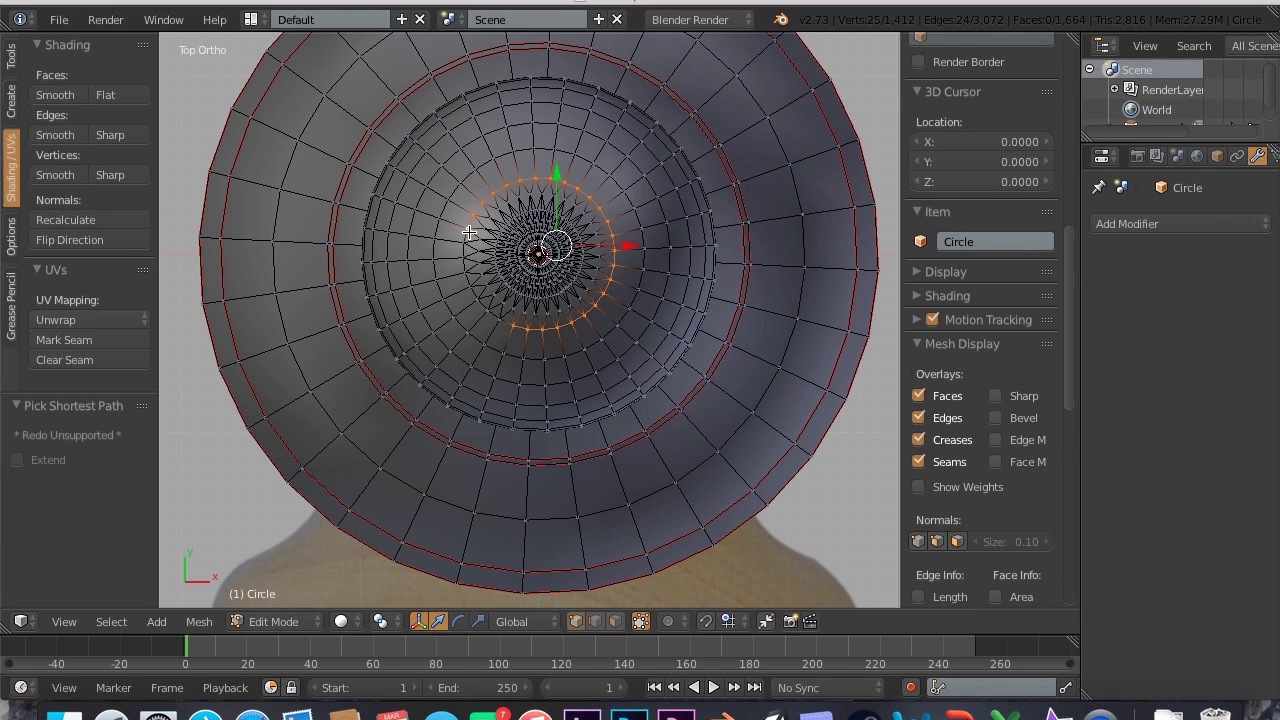
ctrl+right_click(468, 281)
ctrl+right_click(497, 316)
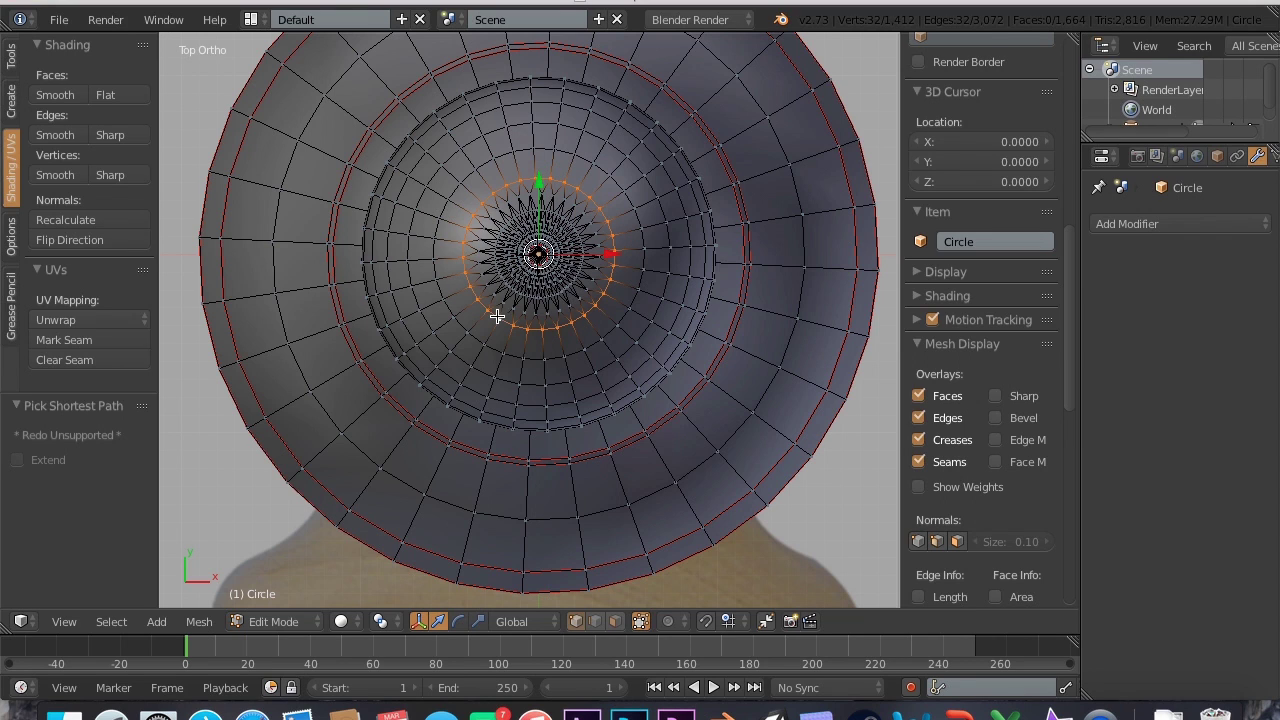
- Extend the selection with two opposite lines of edges running outward from the crown ring to the head's widest outline
ctrl+right_click(642, 251)
ctrl+right_click(672, 250)
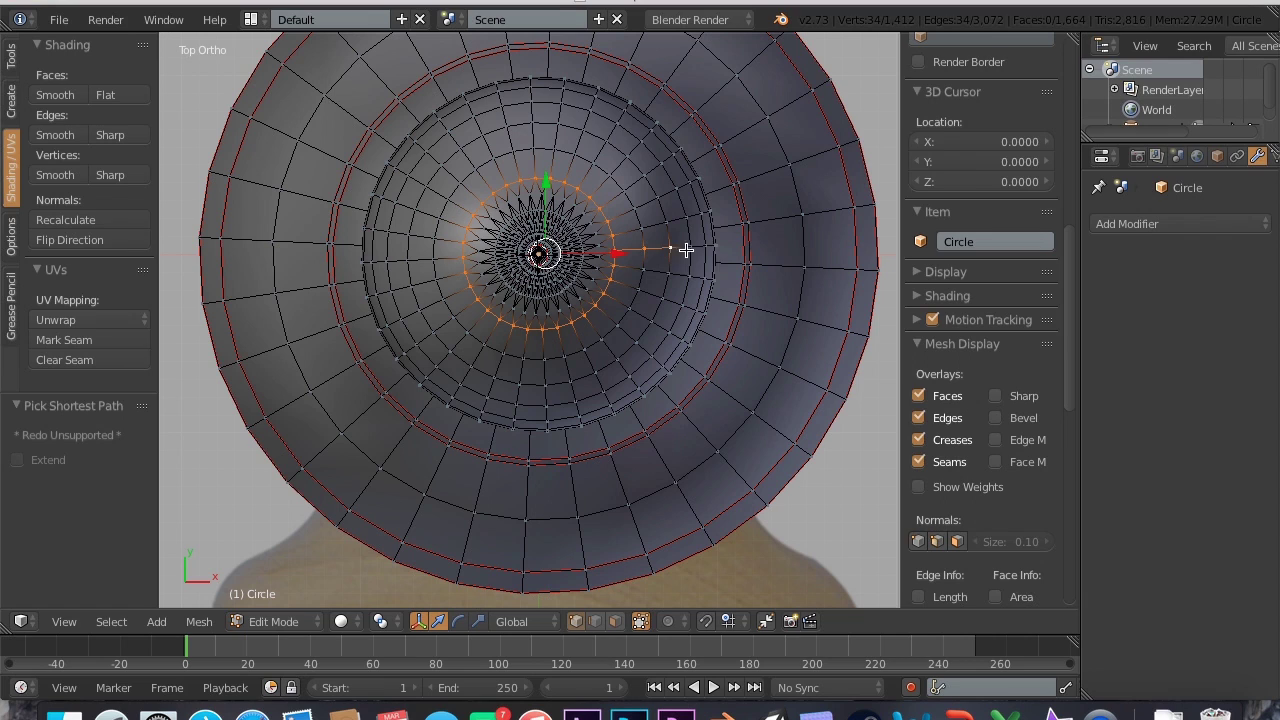
ctrl+right_click(691, 249)
ctrl+right_click(705, 248)
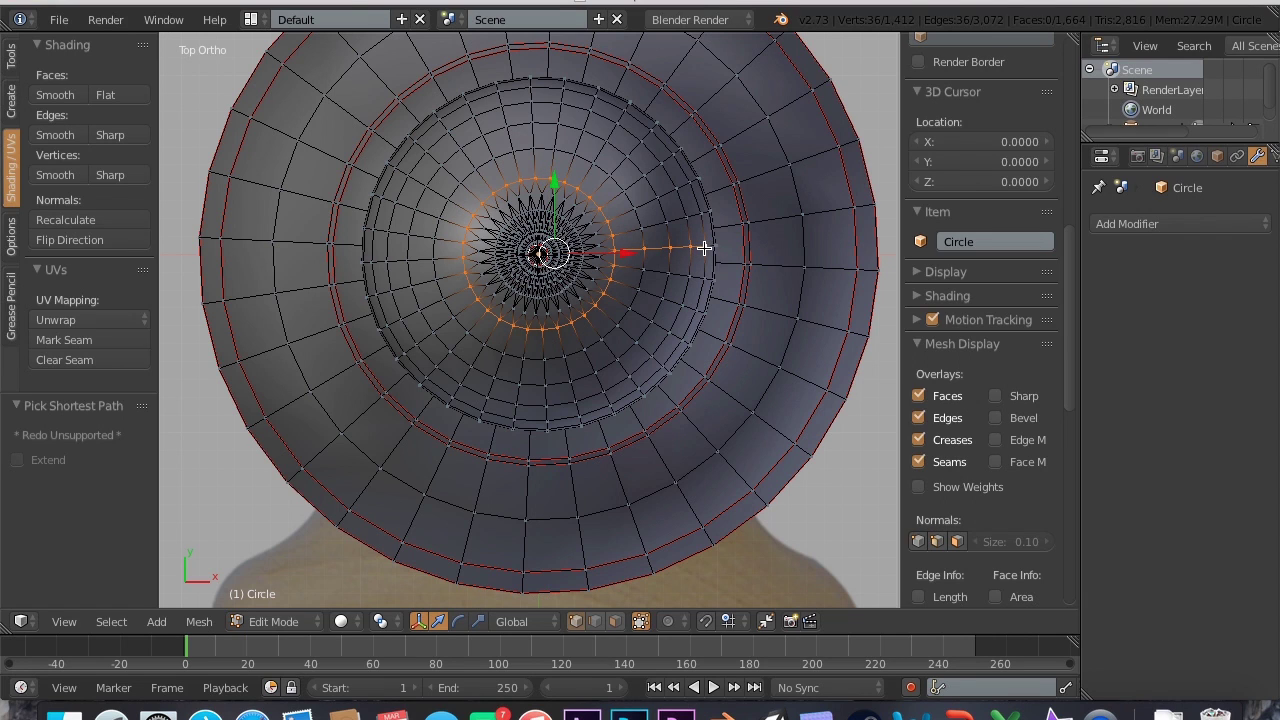
shift+right_click(435, 263)
shift+right_click(411, 261)
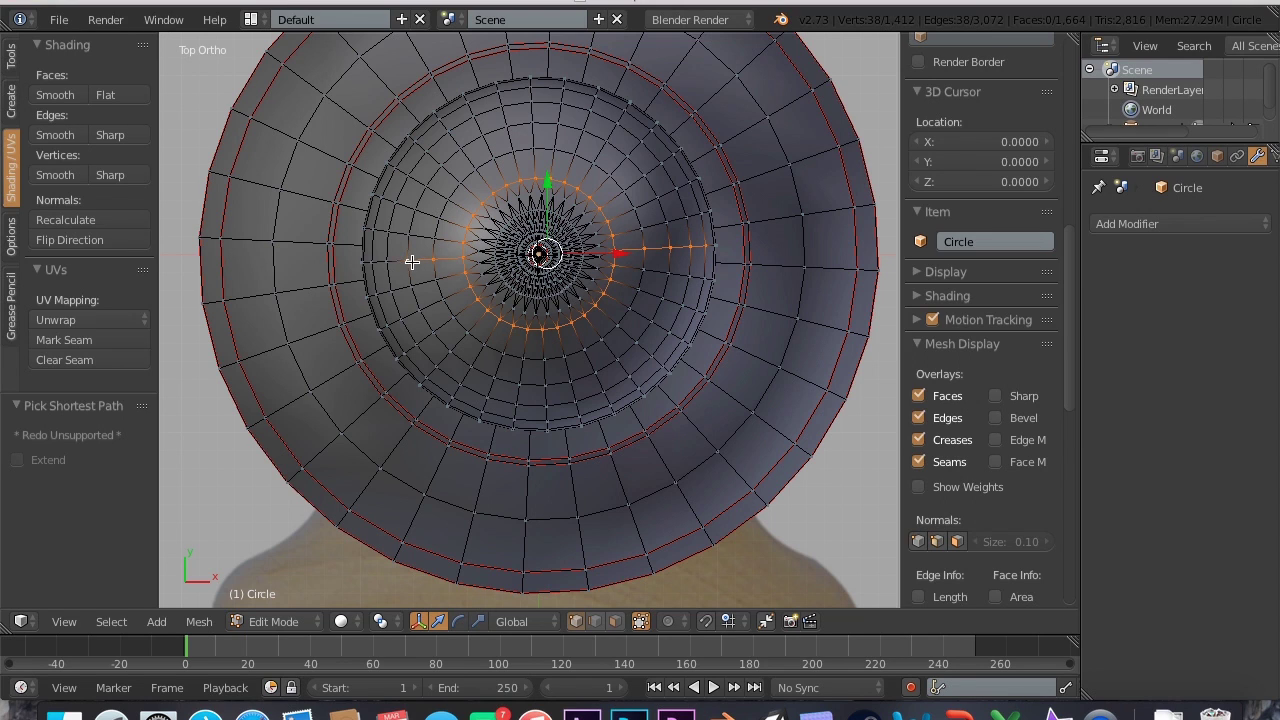
ctrl+right_click(389, 263)
ctrl+right_click(372, 262)
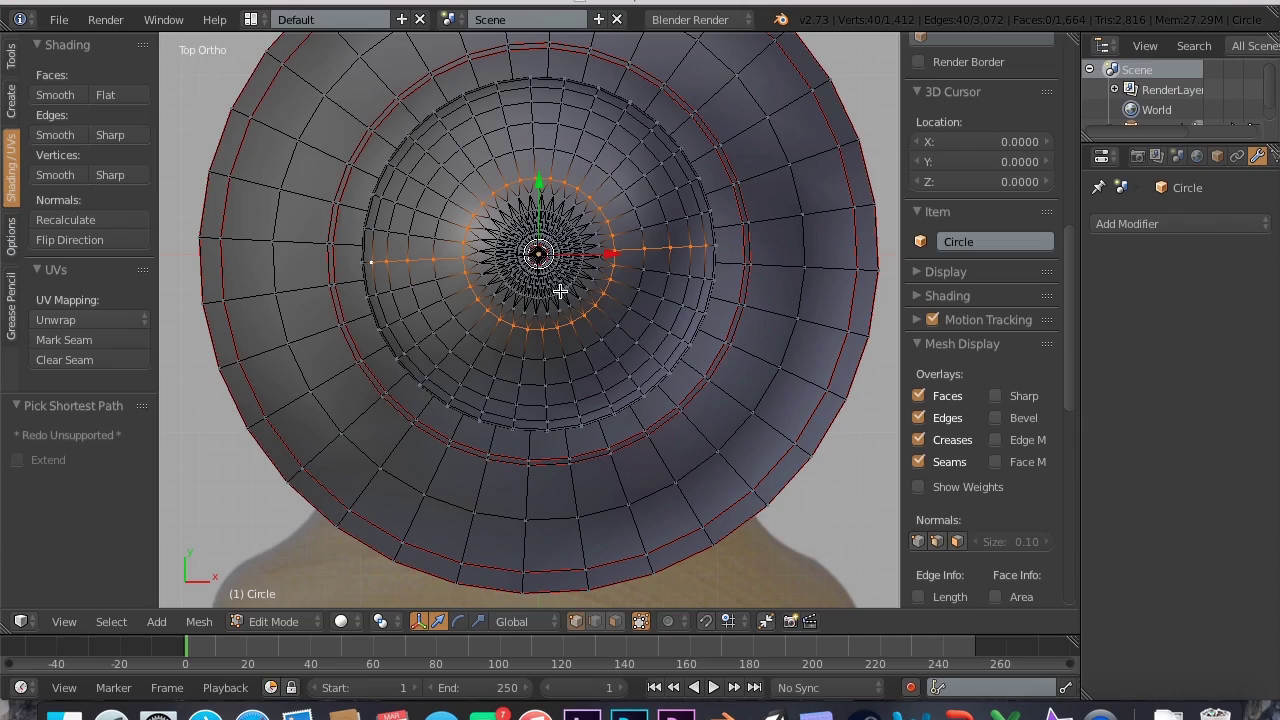
- Continue the selected edge line down one side of the head to where it meets the collar
key(KP_2)
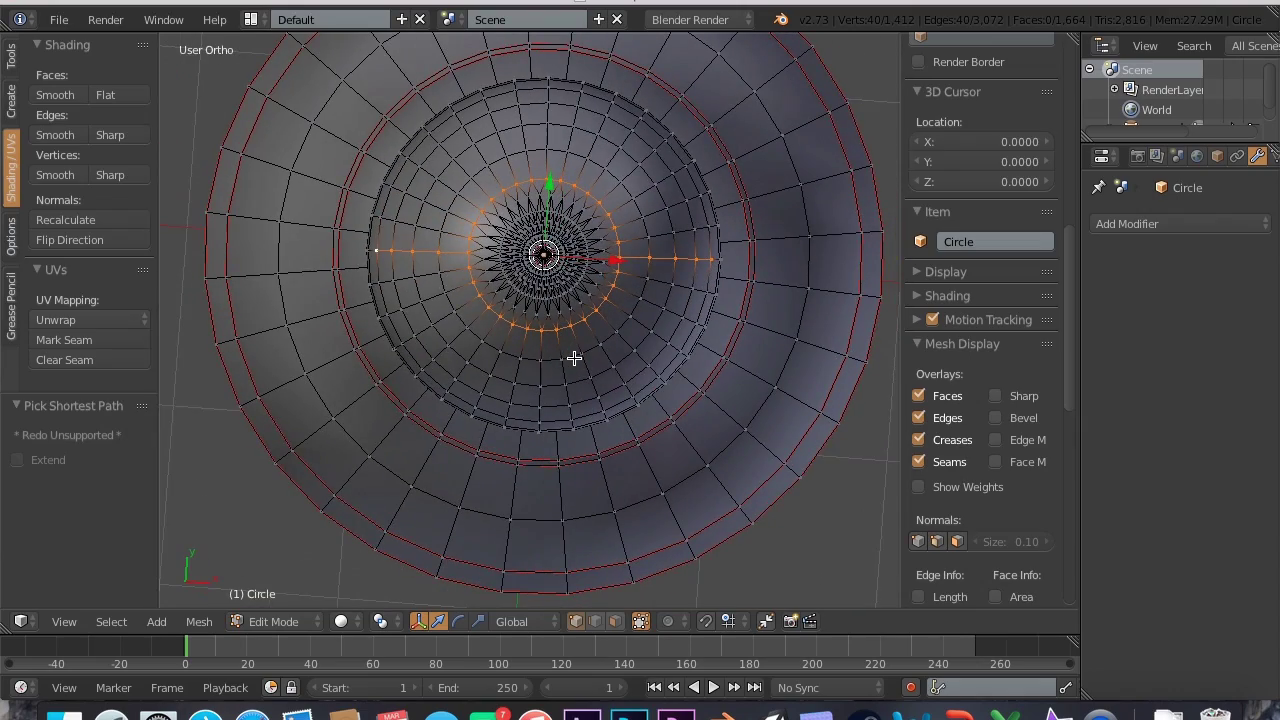
key(KP_2)
key(KP_2)
key(KP_2)
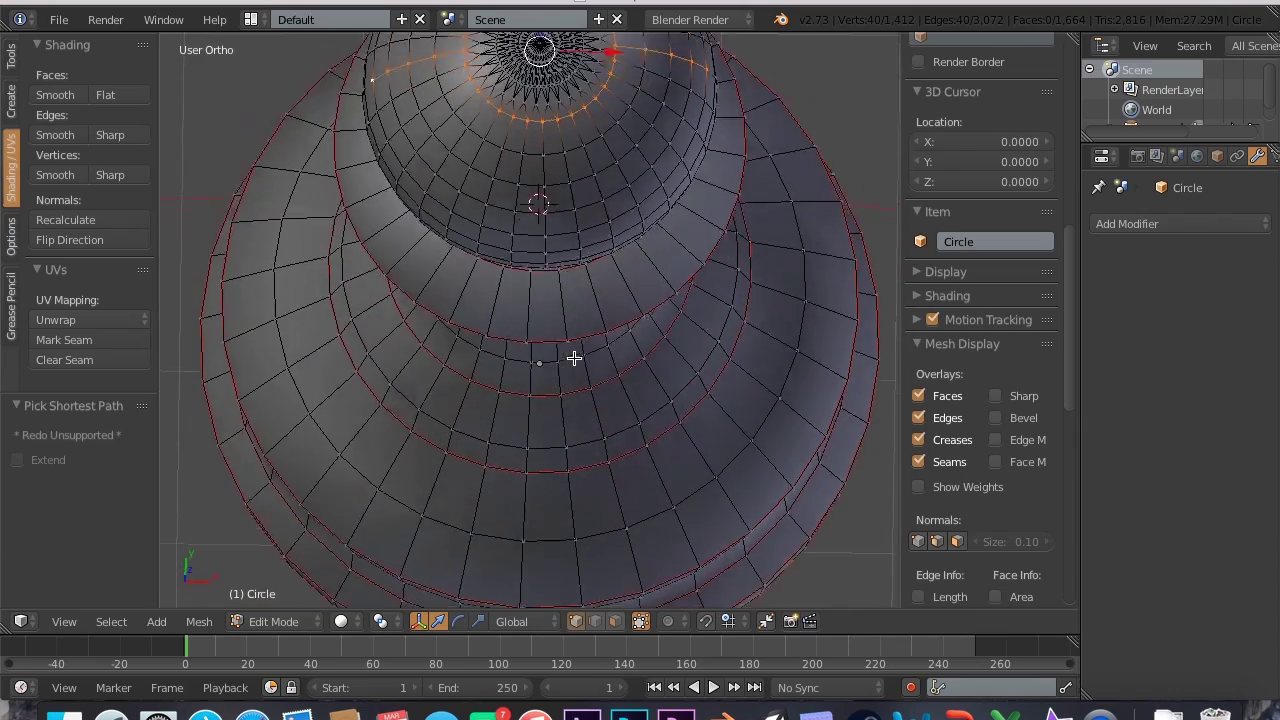
key(KP_2)
key(KP_2)
key(KP_2)
key(KP_2)
key(KP_2)
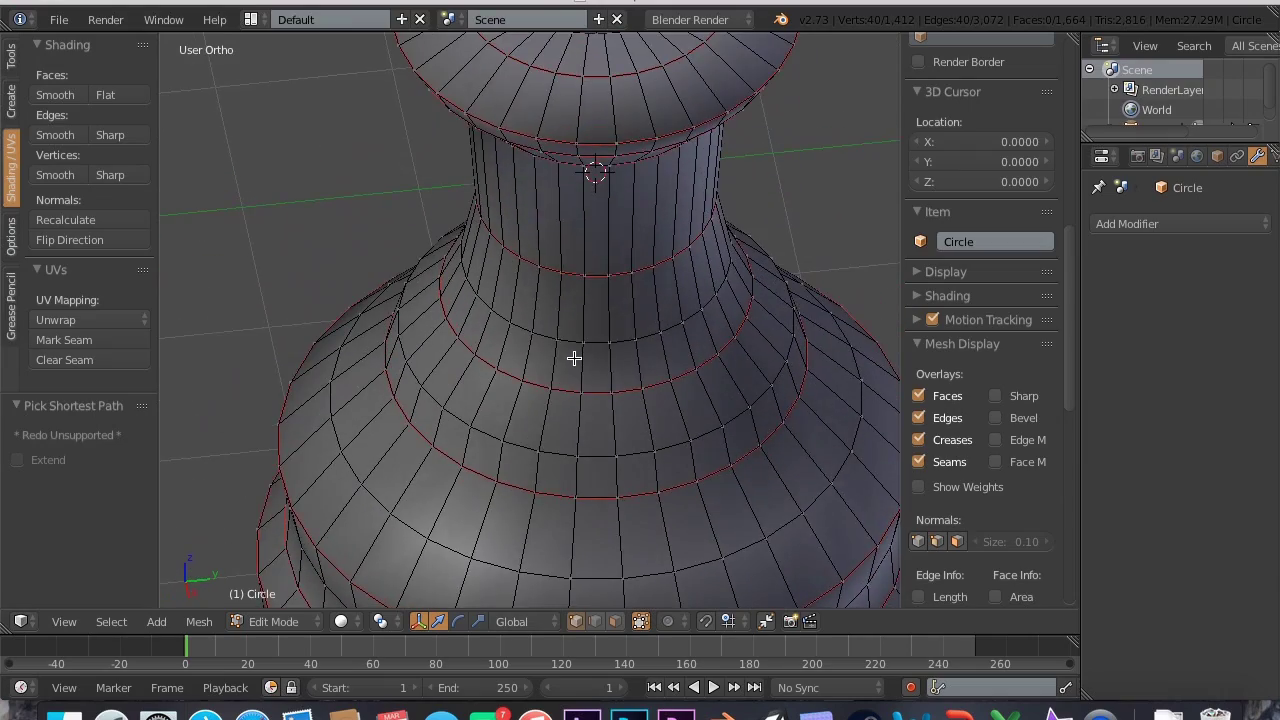
key(KP_5)
key(KP_2)
key(KP_2)
key(KP_2)
key(KP_2)
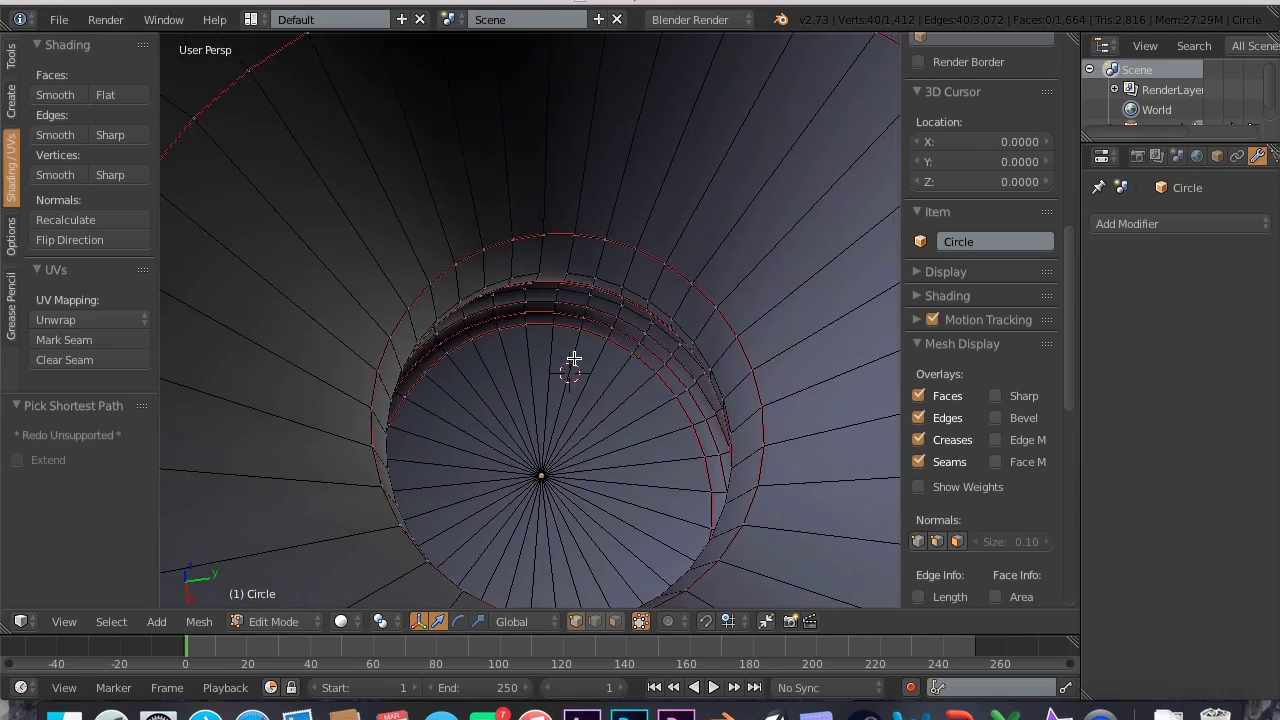
key(KP_2)
key(KP_2)
key(KP_2)
key(KP_2)
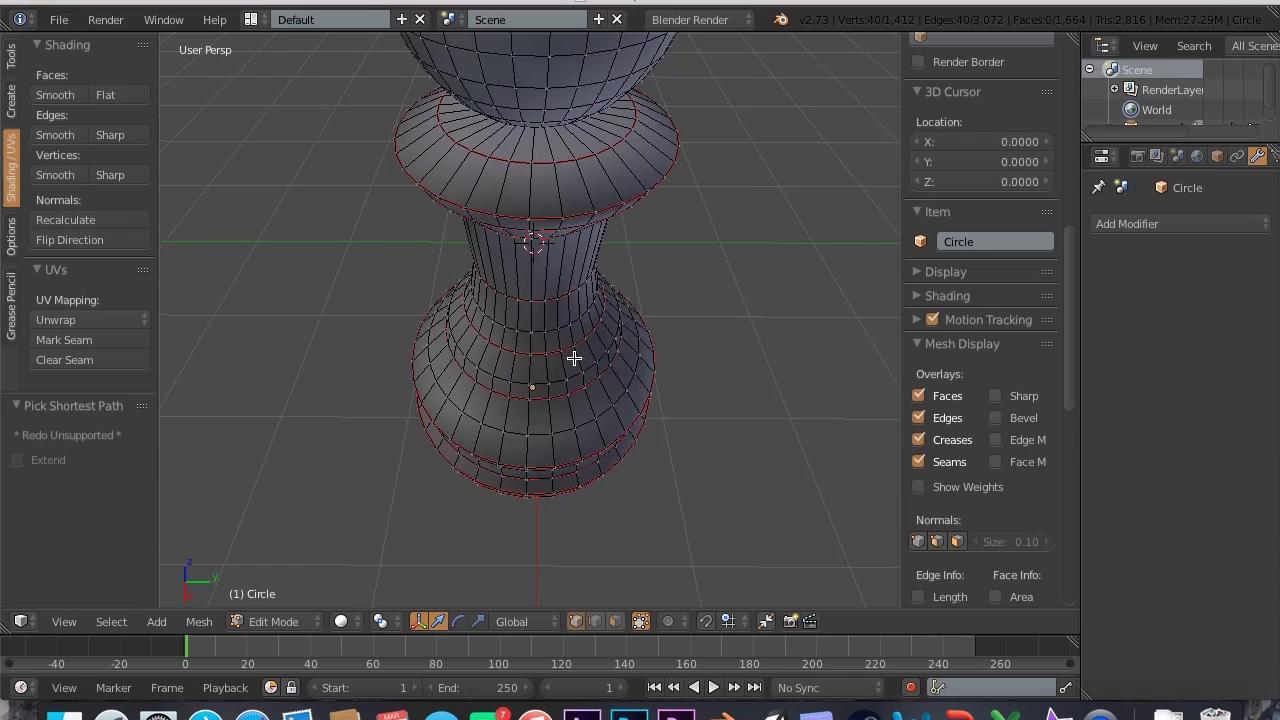
scroll(574, 357, up, 6)
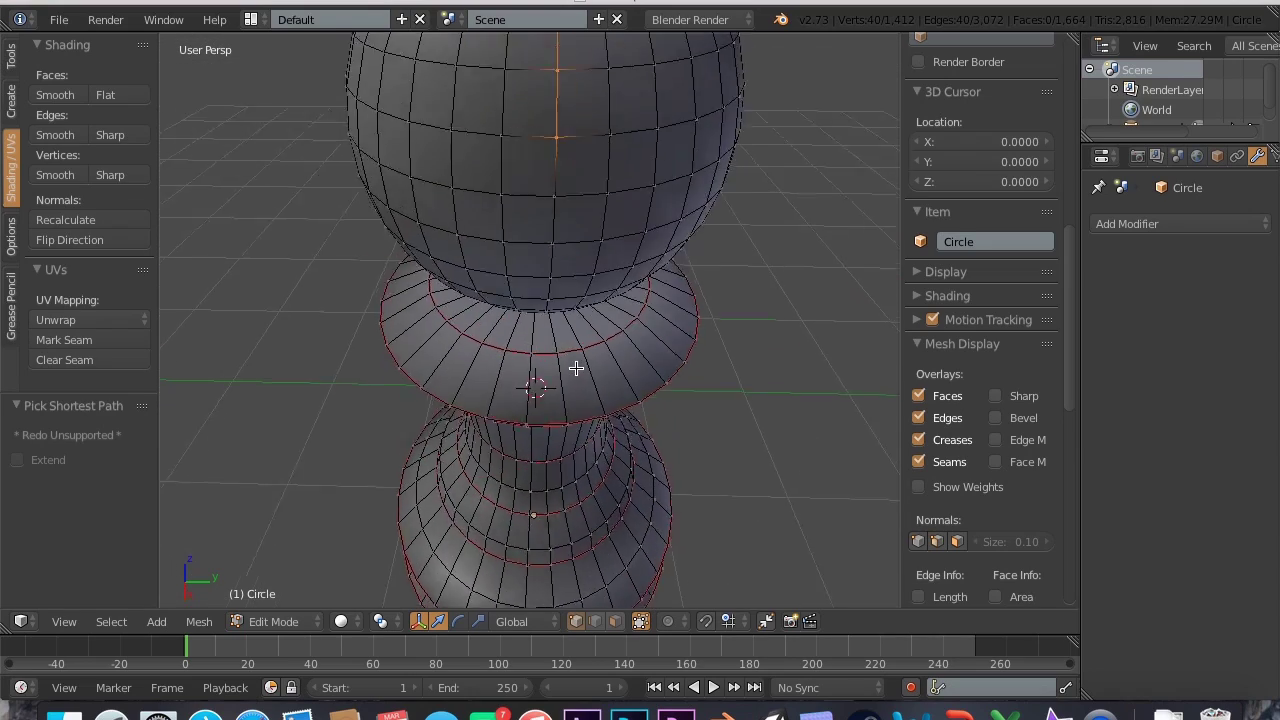
right_click(542, 93)
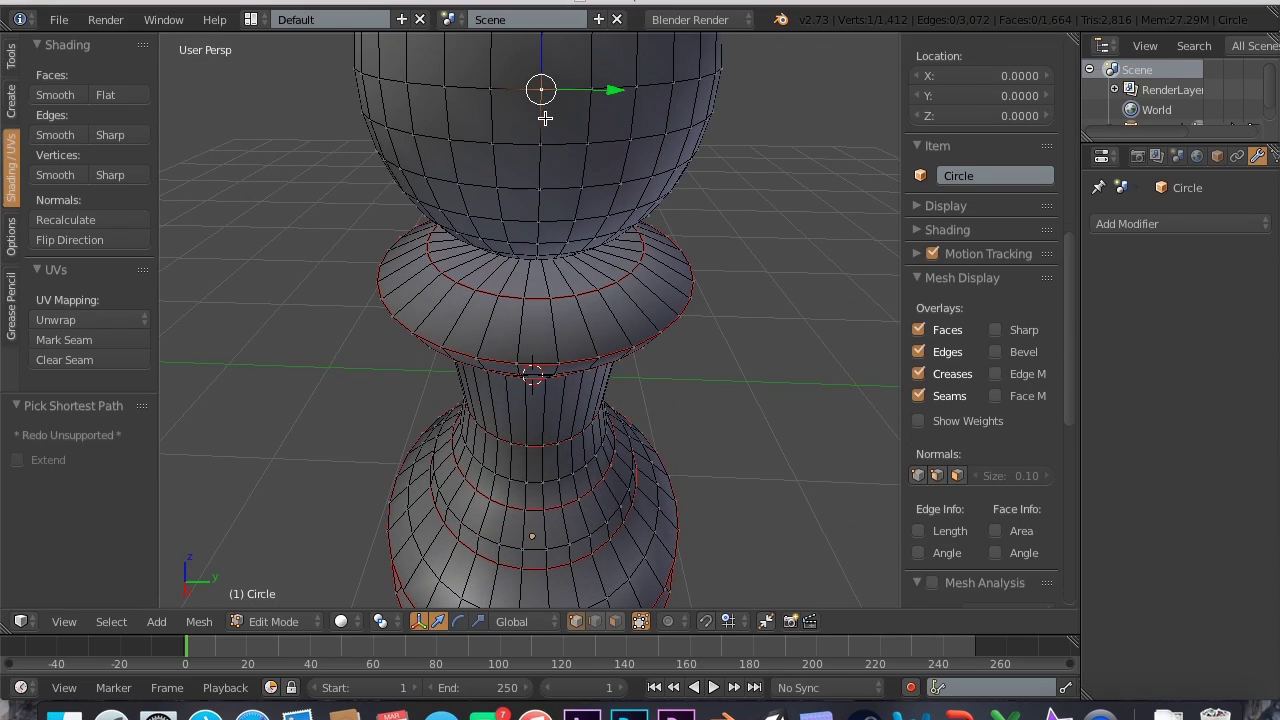
key(ctrl+z)
shift+right_click(546, 142)
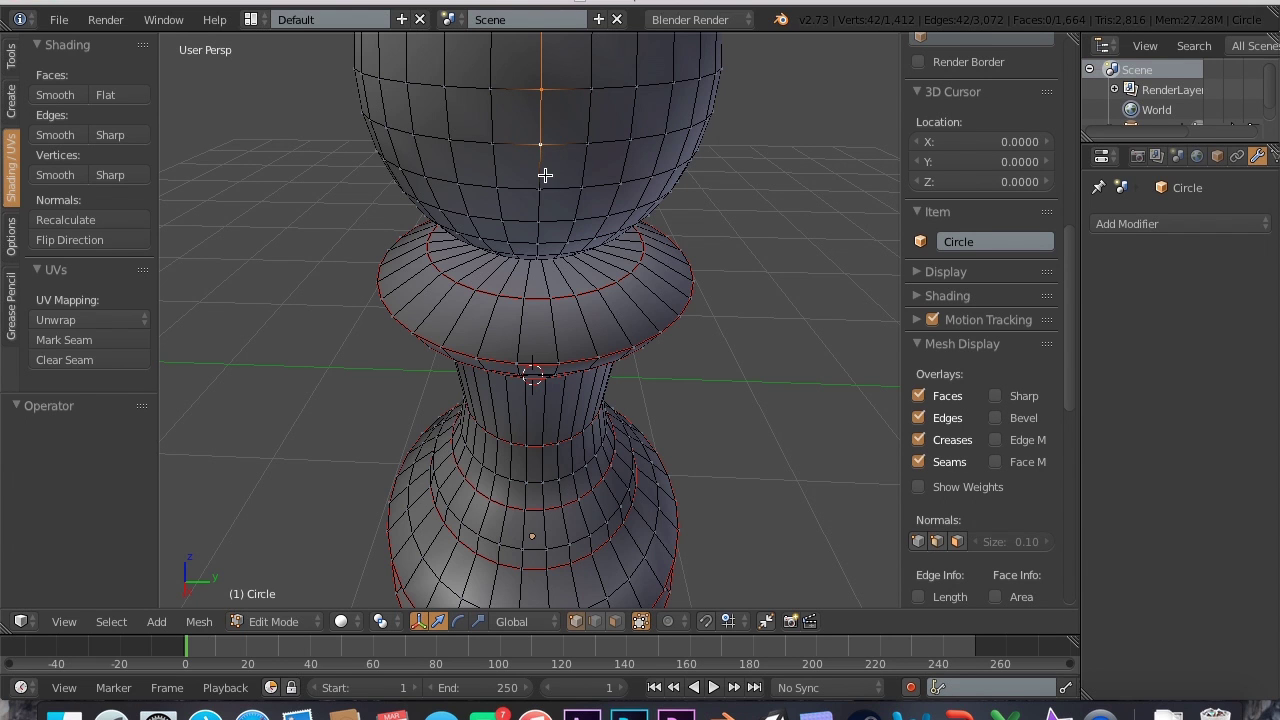
shift+right_click(542, 228)
scroll(543, 240, up, 5)
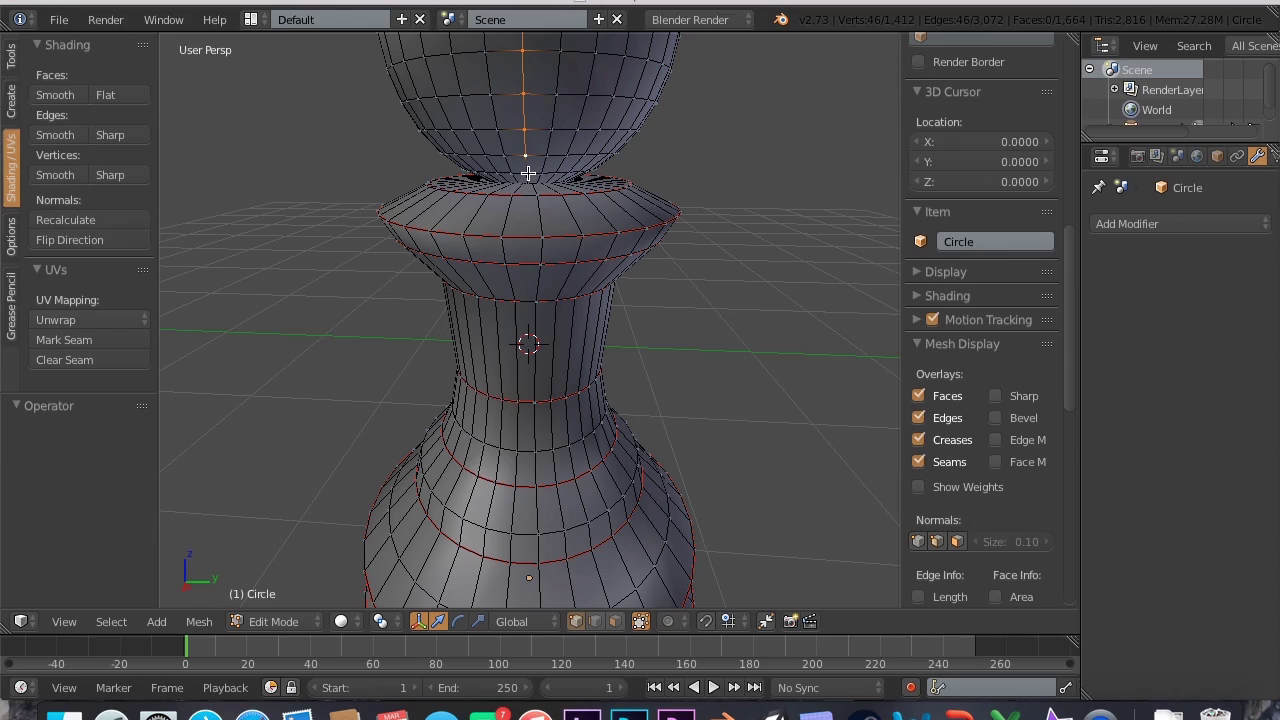
scroll(540, 206, down, 4)
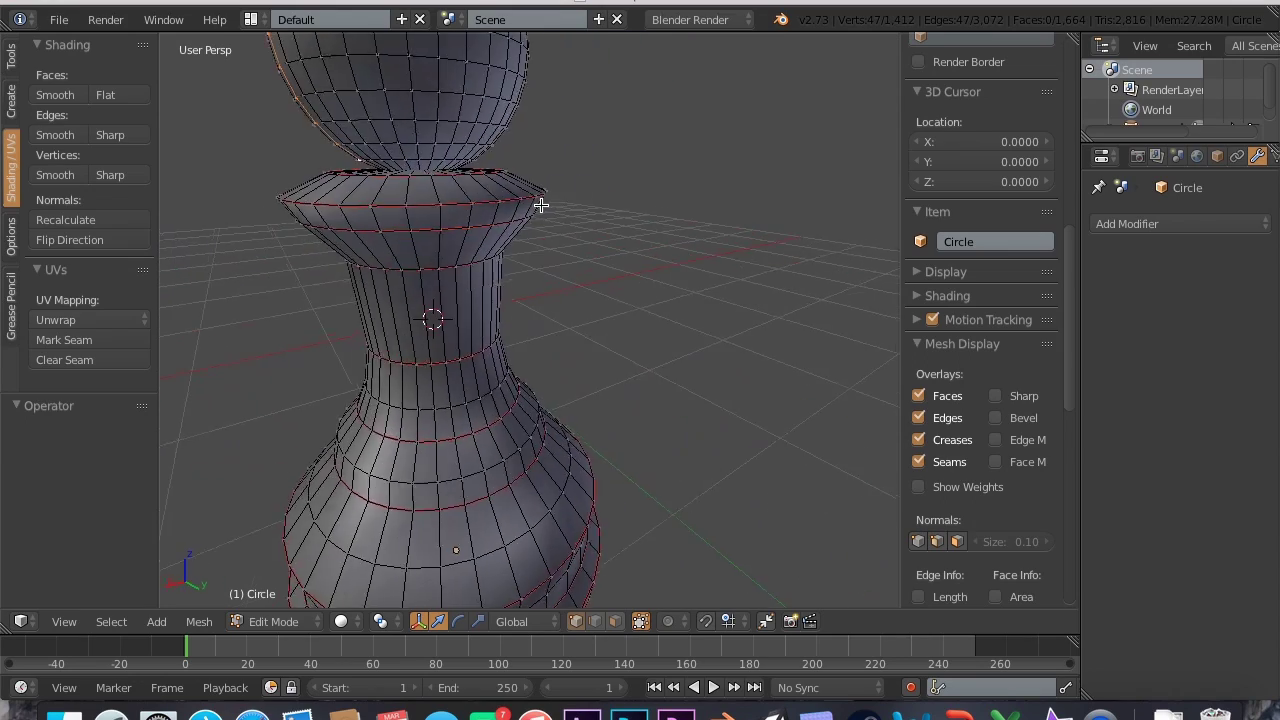
- Continue the opposite edge line down the head to the collar and mark all the selected edges as seams
scroll(540, 205, down, 2)
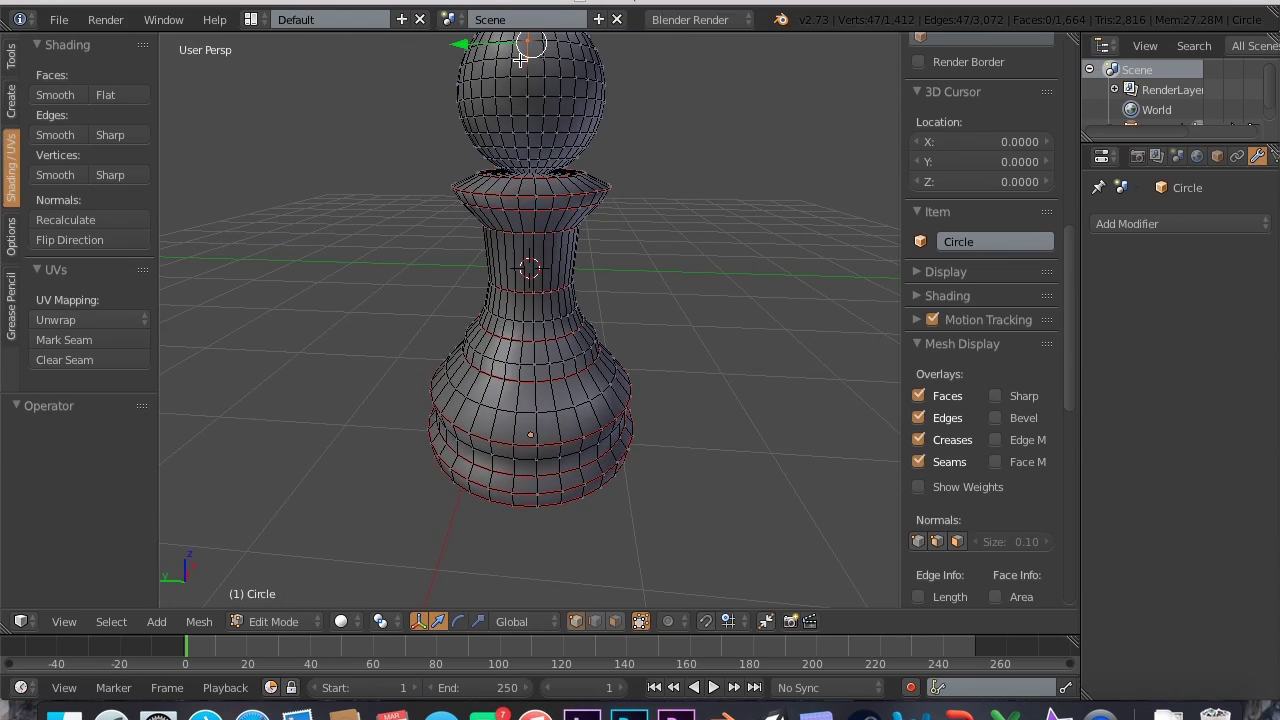
shift+right_click(527, 116)
shift+right_click(530, 150)
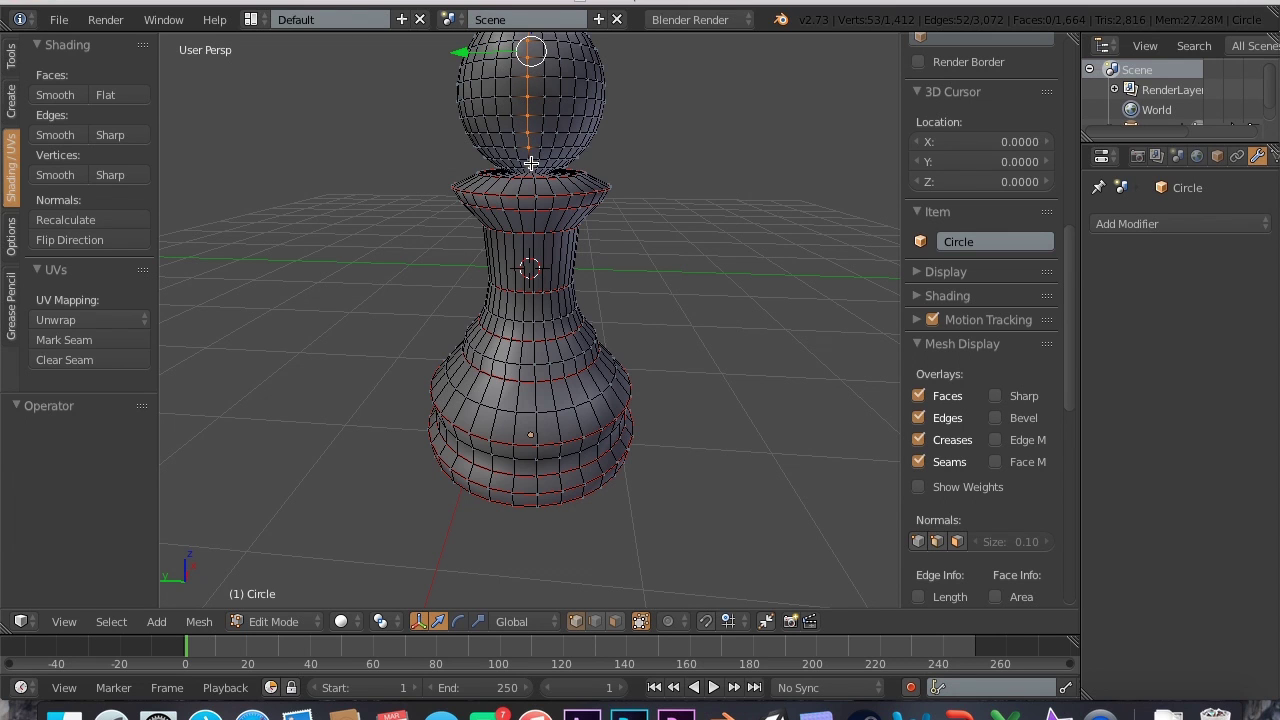
shift+right_click(530, 162)
scroll(553, 107, up, 3)
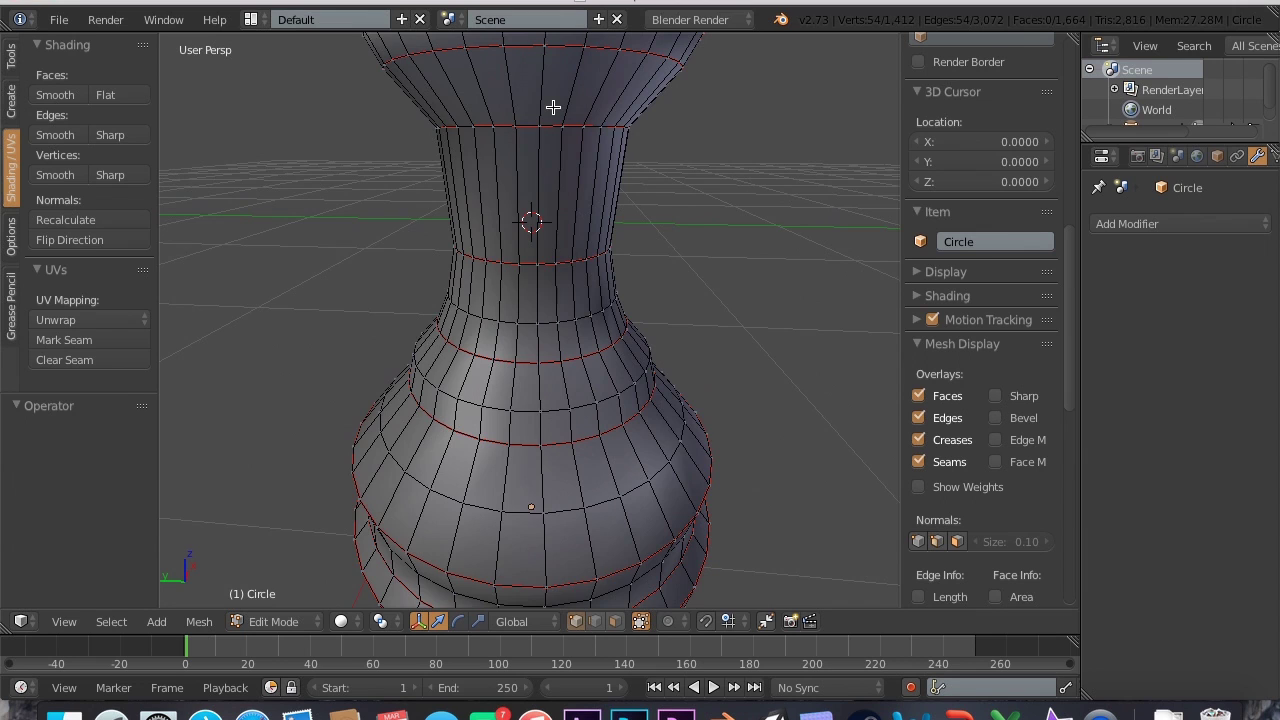
scroll(553, 107, down, 5)
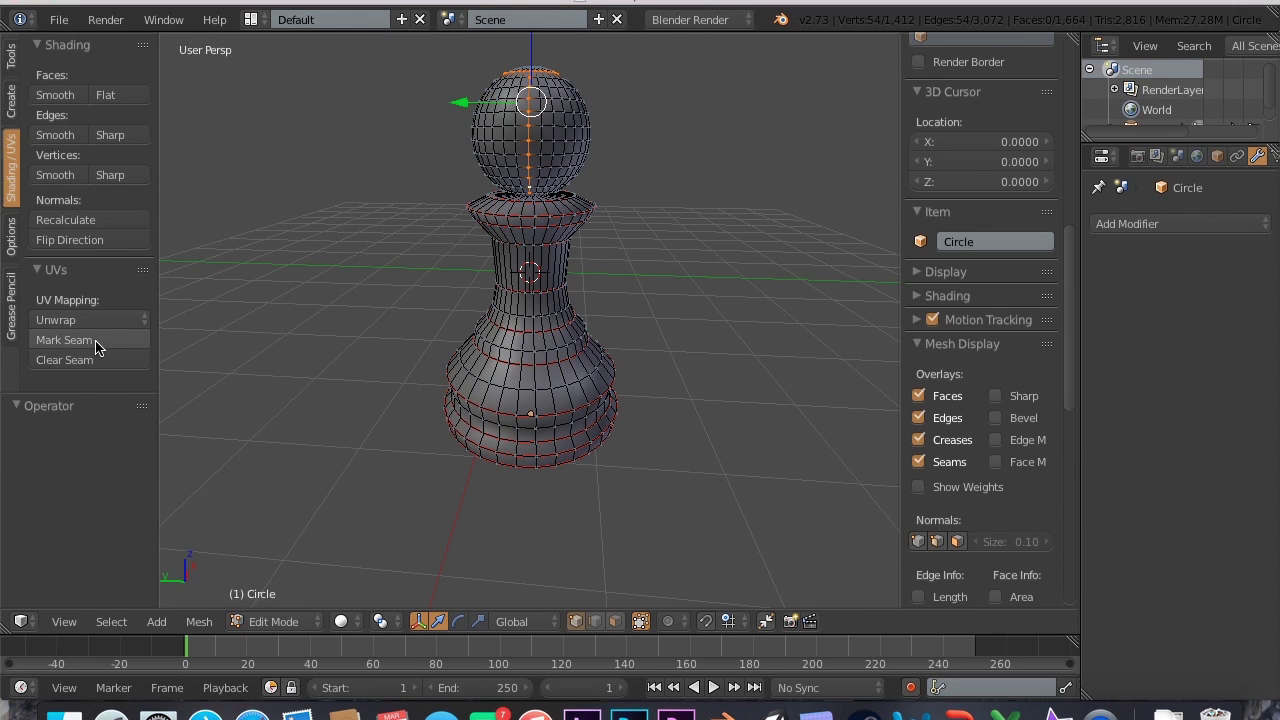
click(95, 342)
- Select the whole low-poly pawn mesh, change to the UV Editing screen layout and unwrap it along the marked seams
key(a)
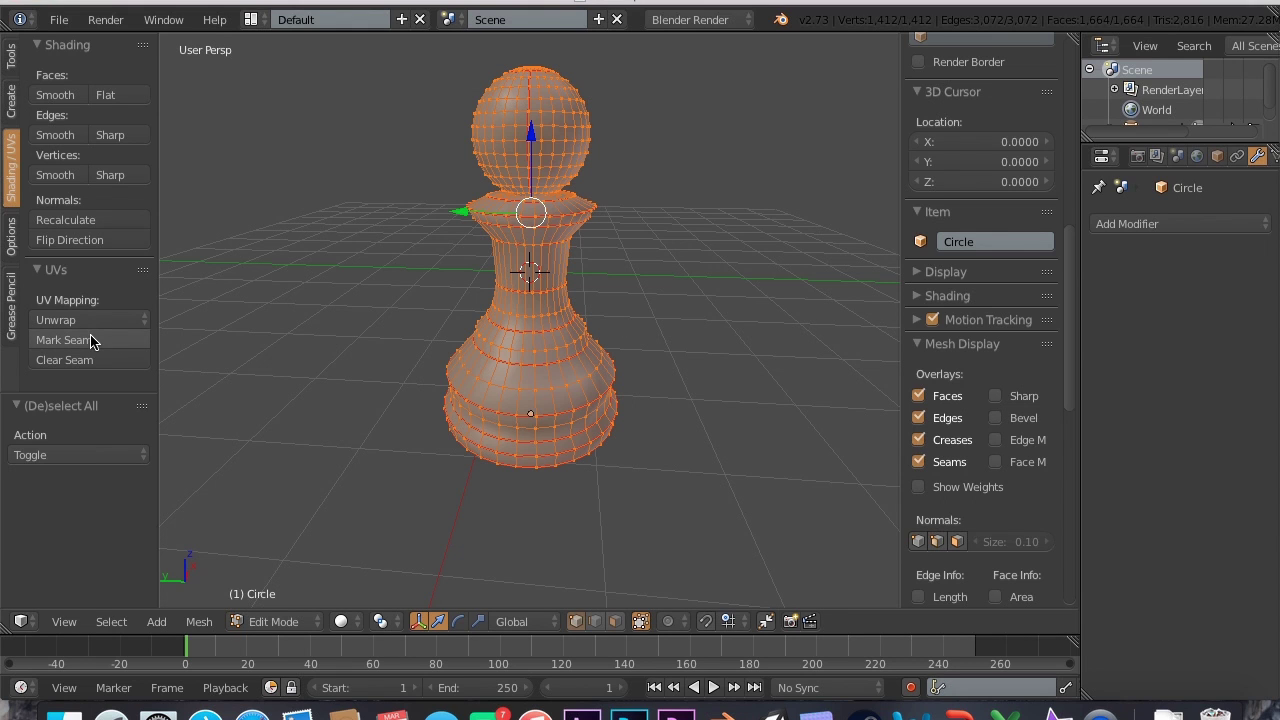
click(330, 21)
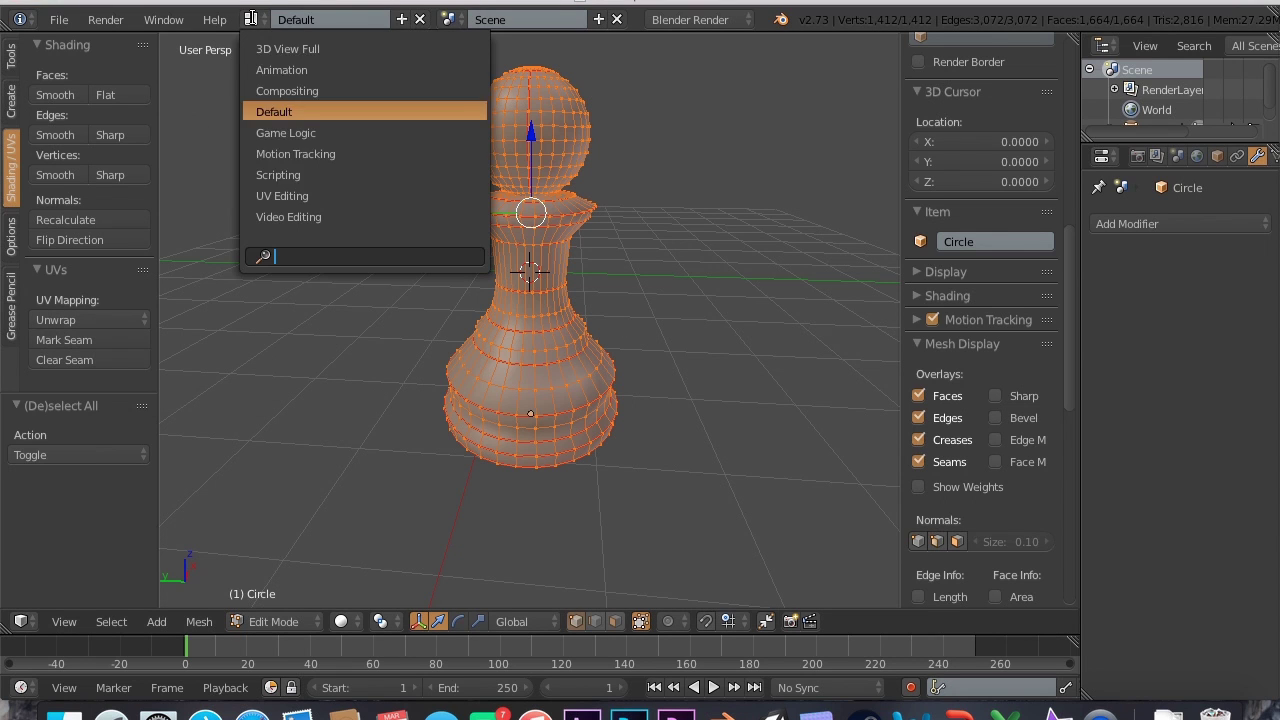
click(288, 195)
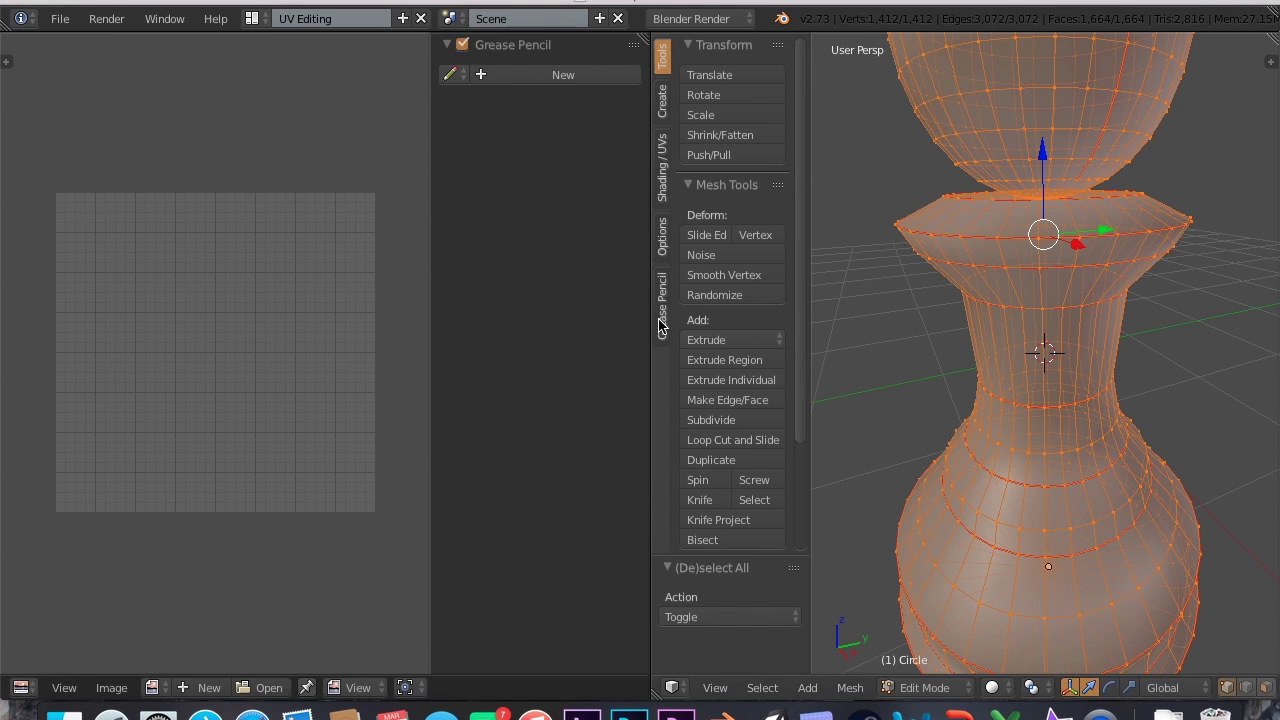
key(u)
click(956, 397)
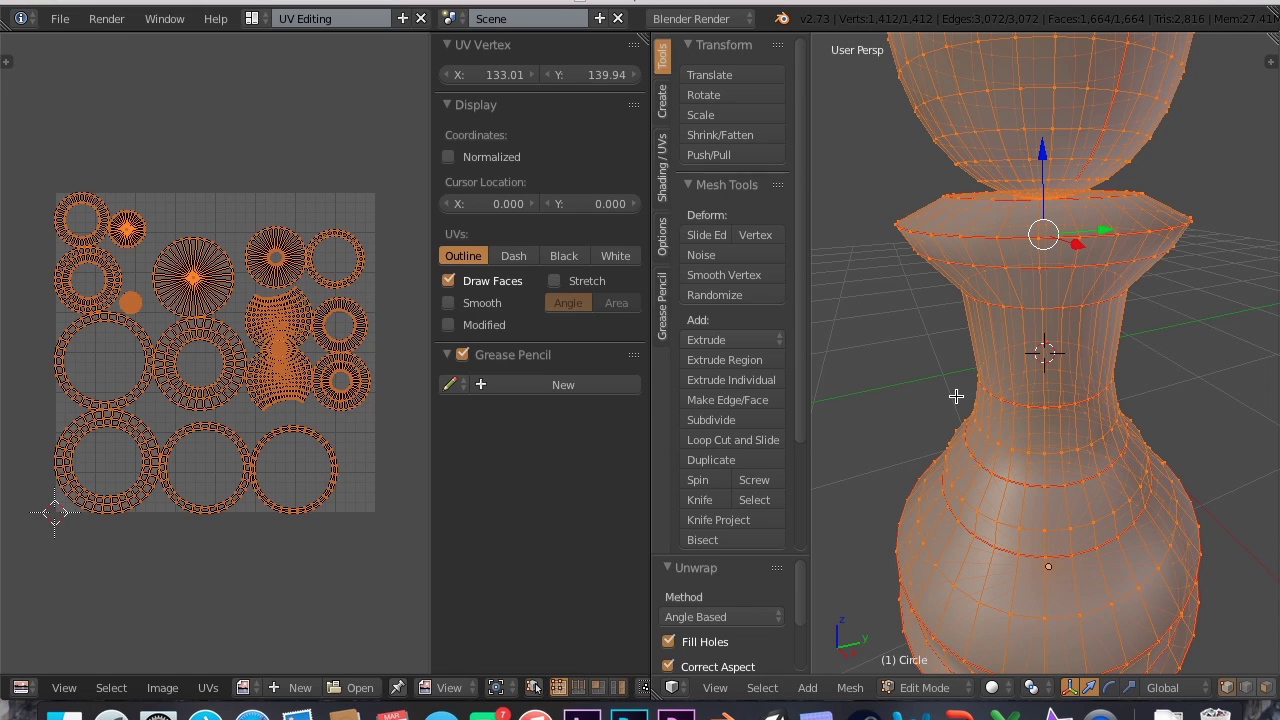
- Start a new image for the UV layout and name it nrm
click(295, 687)
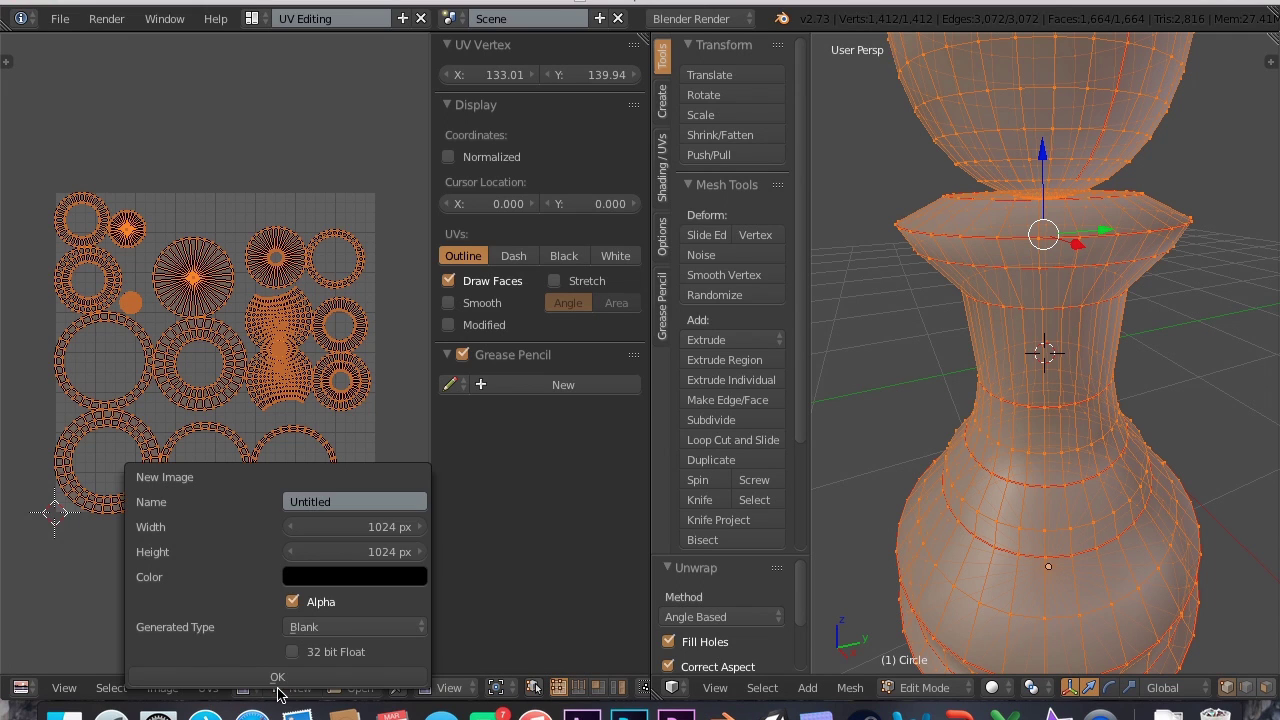
click(348, 502)
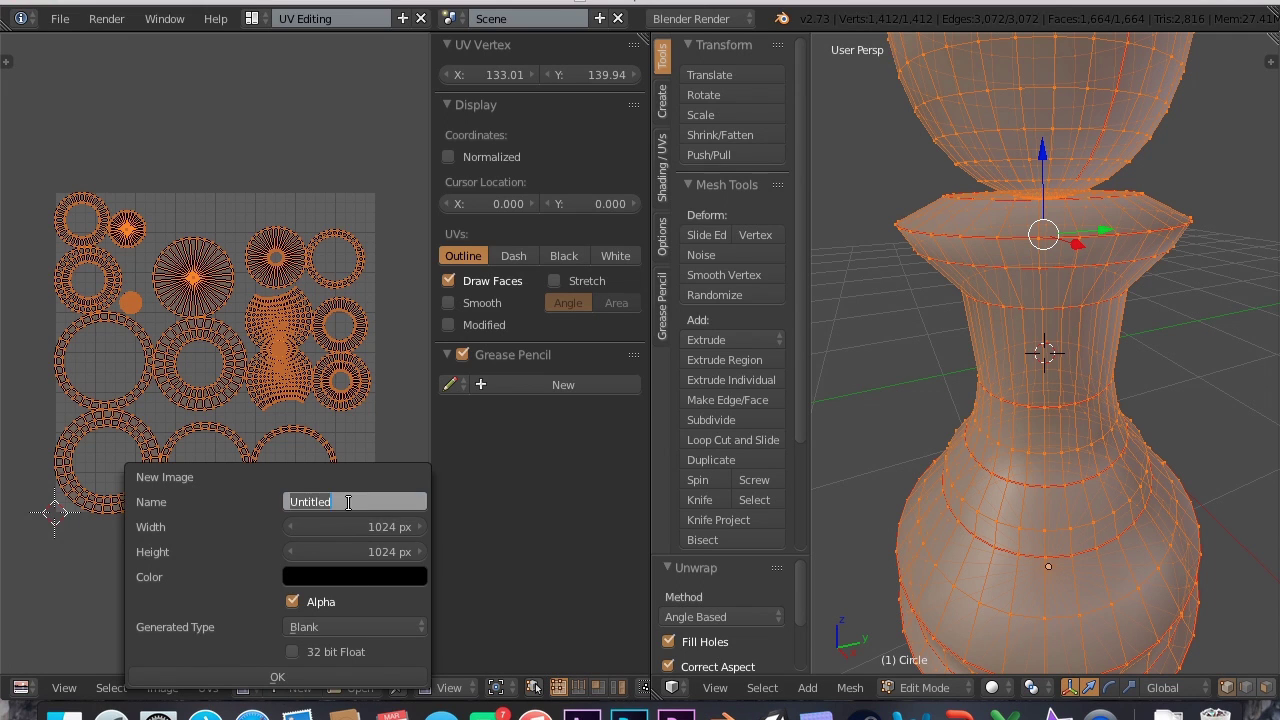
text(nrm)
key(Return)
- Set the new image's width and height to 2000 px each and create it behind the UV islands
click(381, 527)
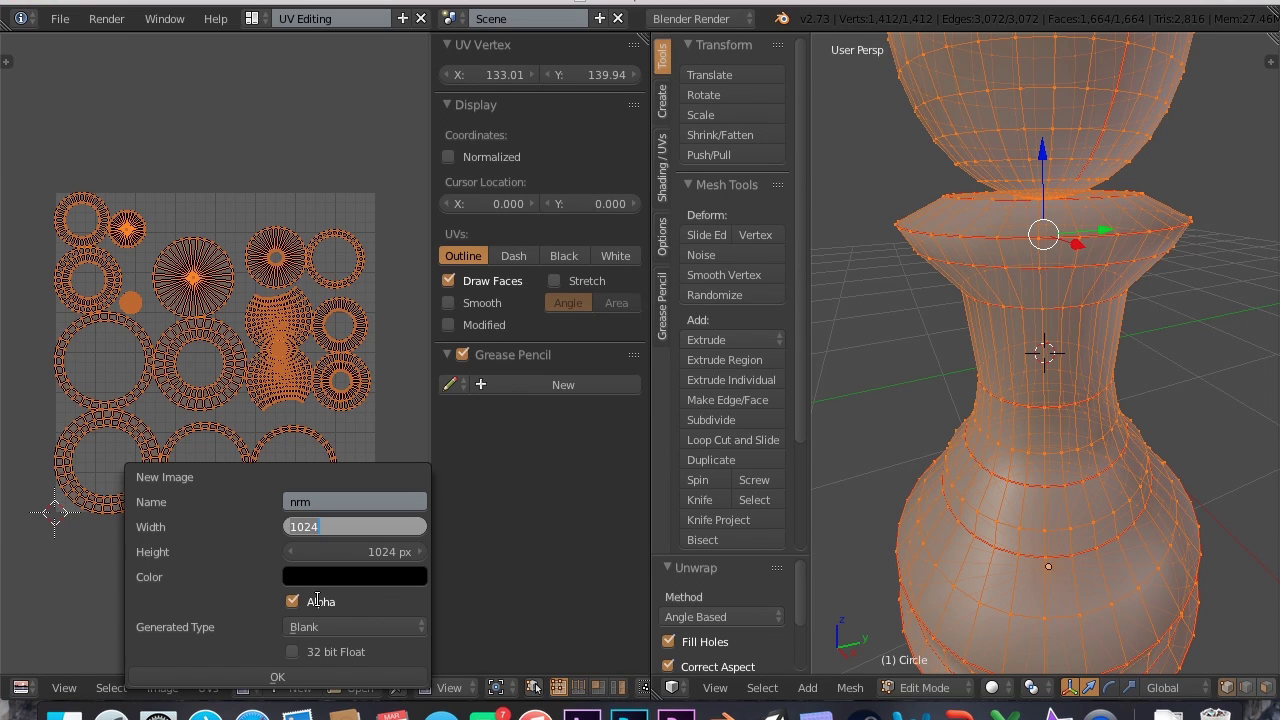
text(200)
key(Tab)
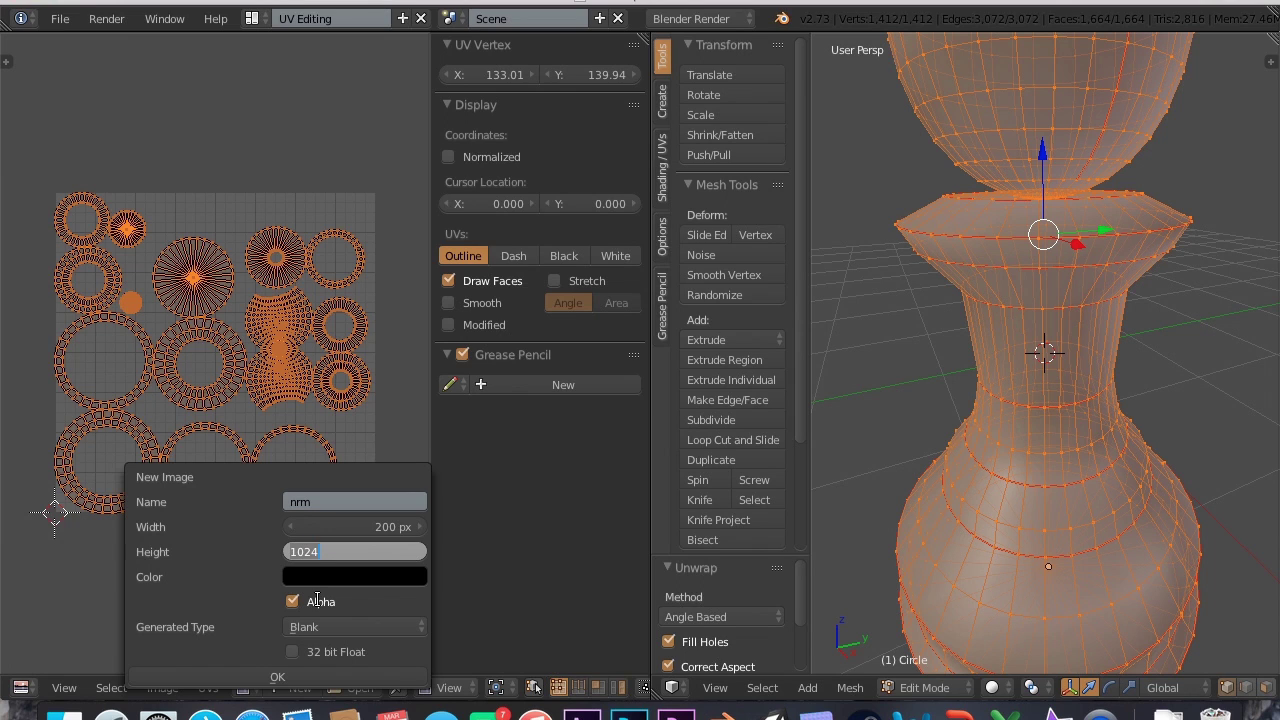
click(396, 527)
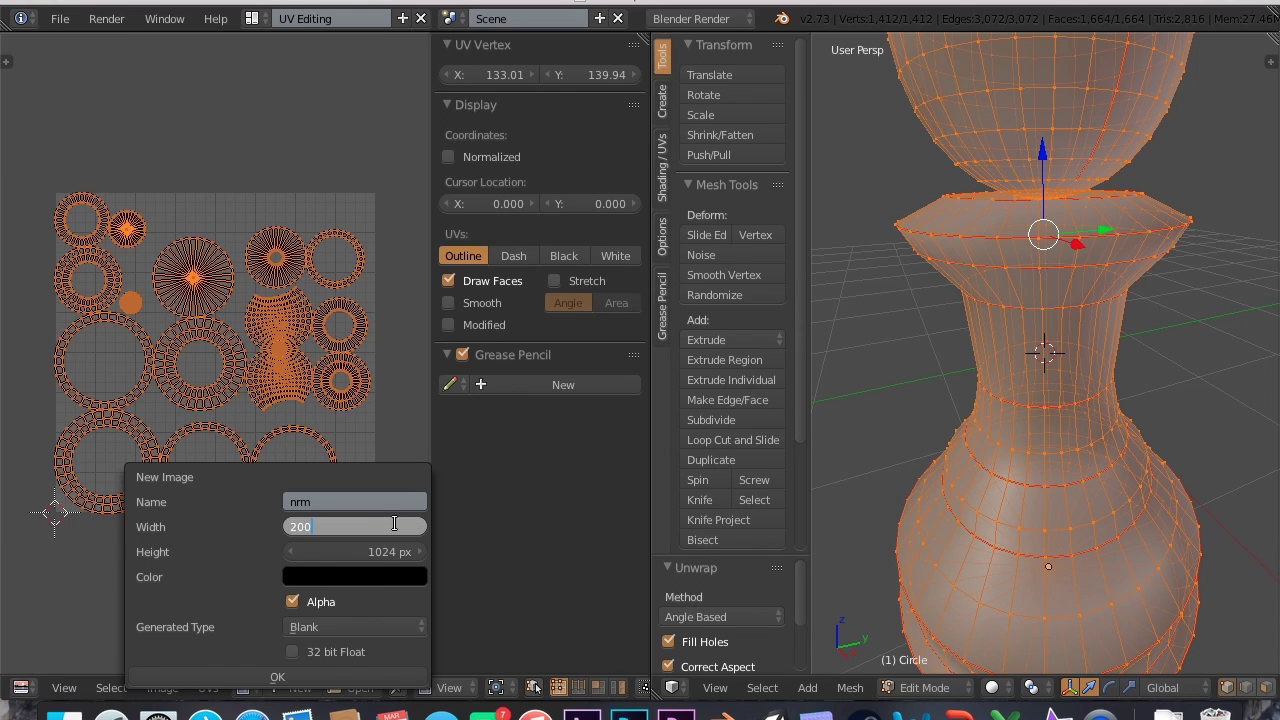
text(0)
key(Tab)
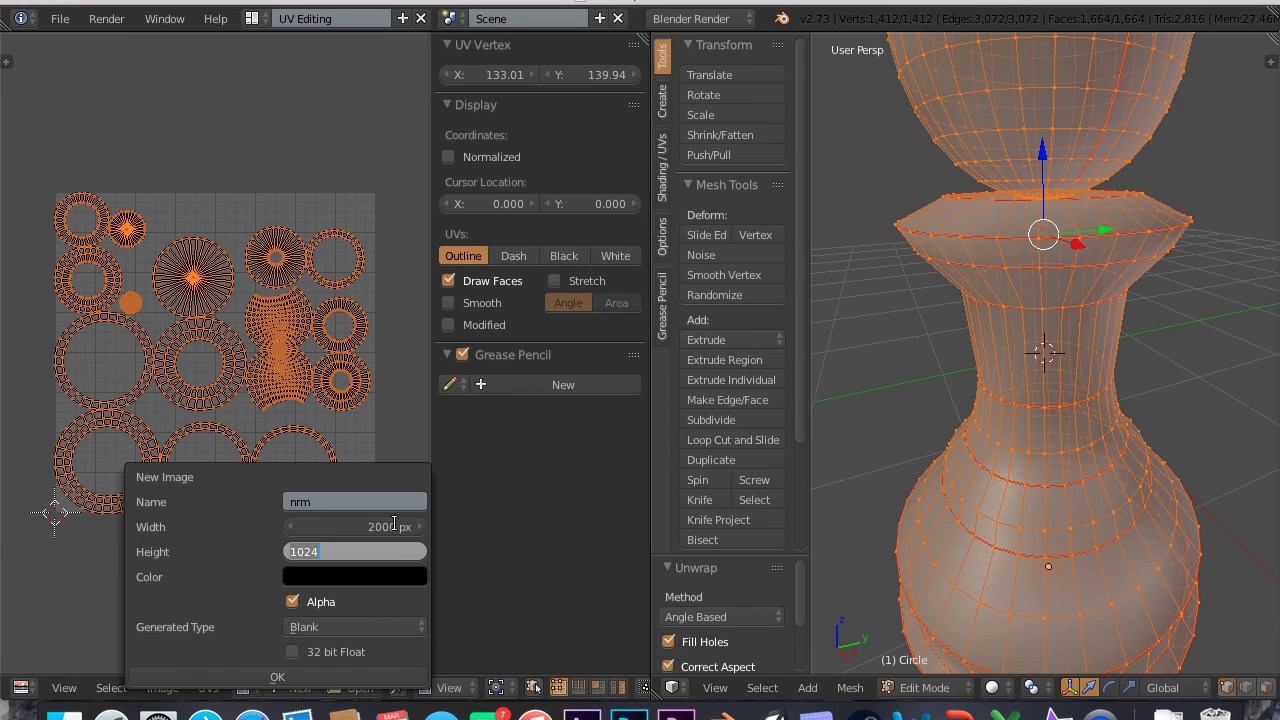
text(2000)
click(297, 674)
scroll(374, 428, down, 5)
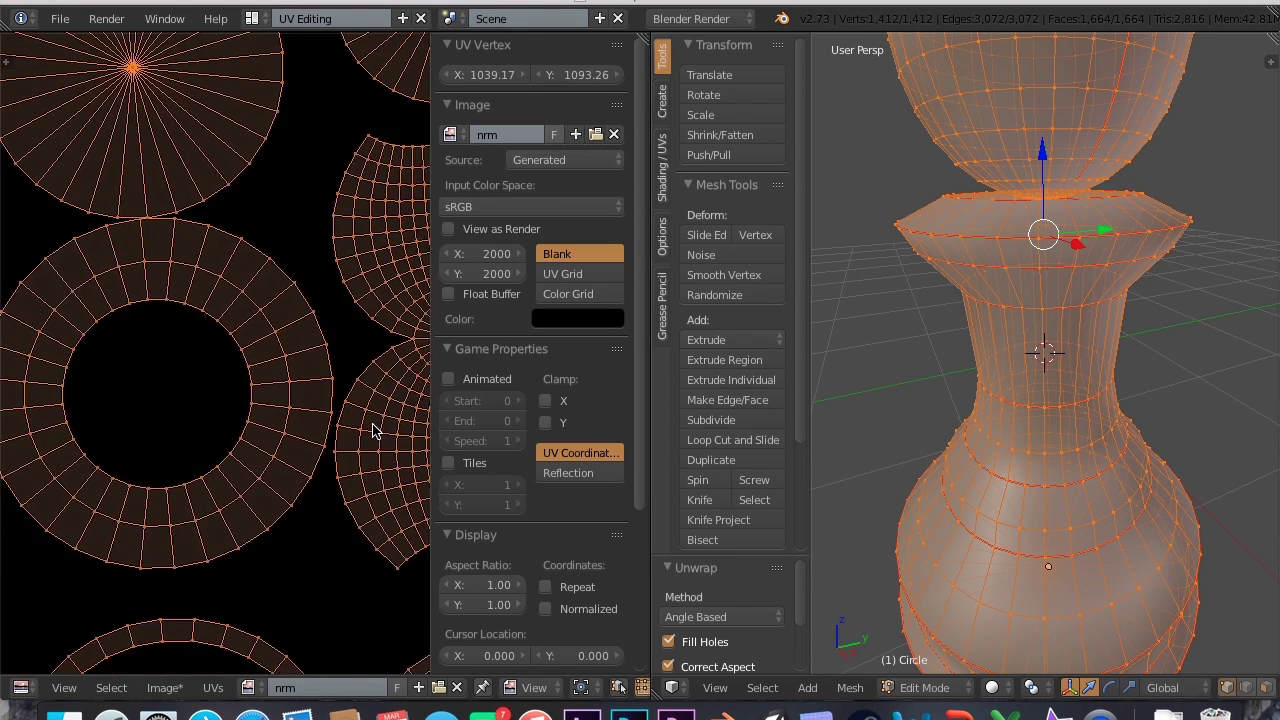
scroll(372, 430, down, 2)
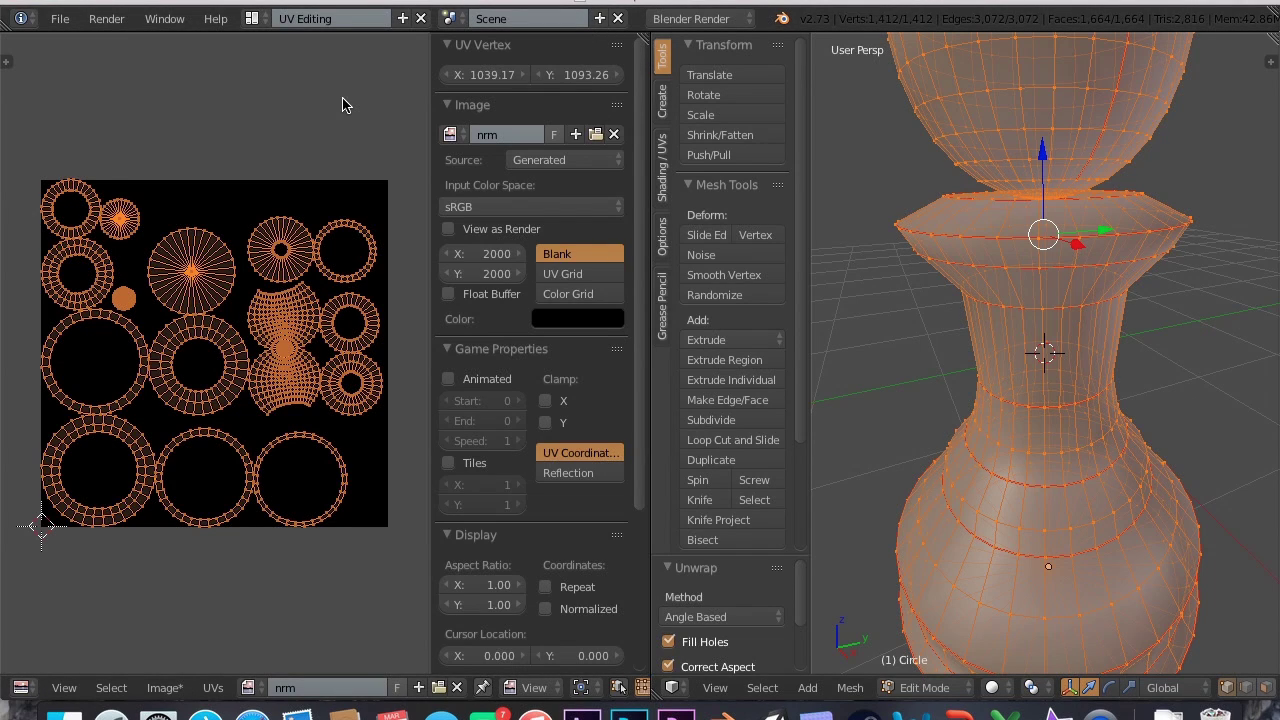
- Save the project as a new file in the Tutorial folder, adding _RETOPO to the chess-piece name
key(ctrl+shift+s)
click(316, 95)
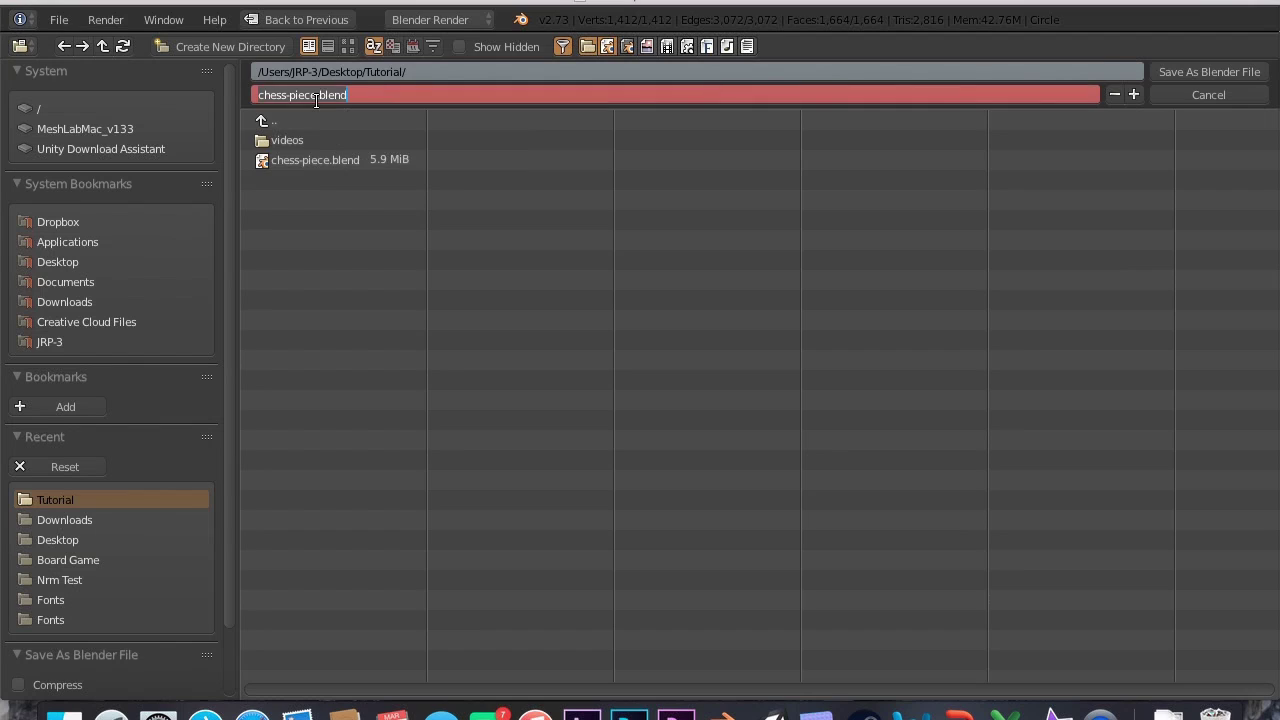
click(321, 95)
text(_RETOPO)
click(1256, 70)
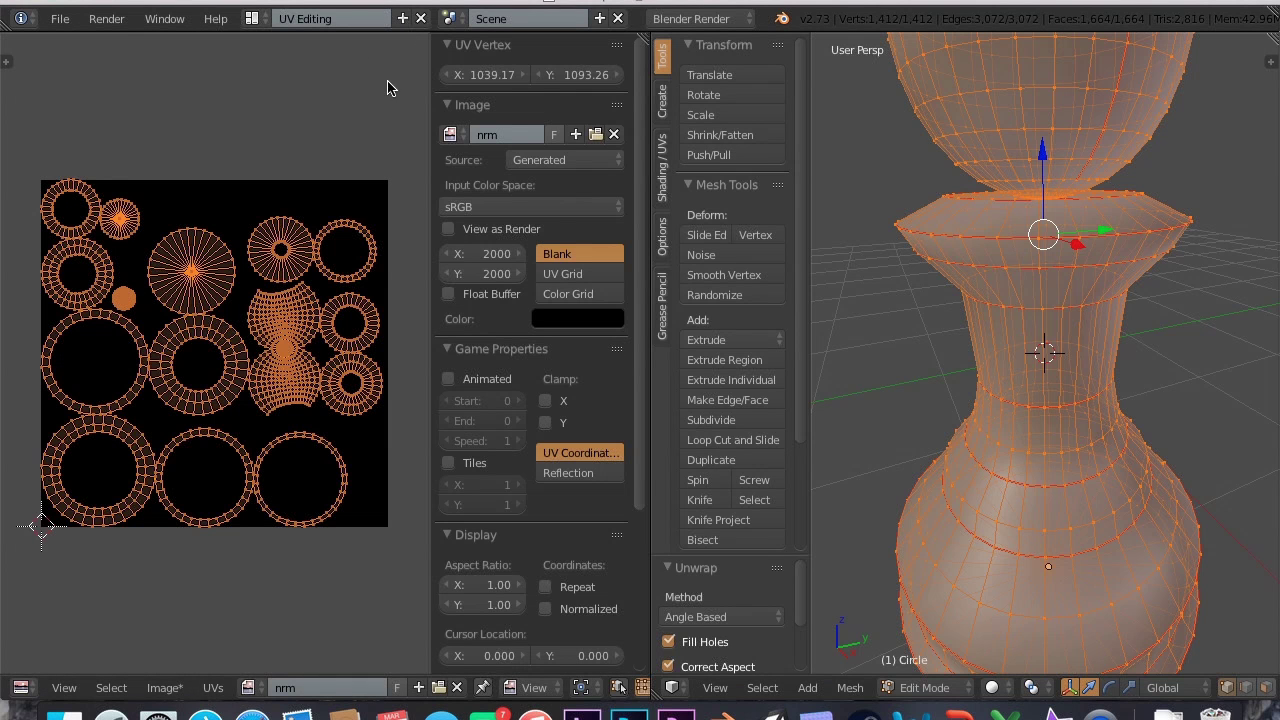
- Leave mesh editing for Object Mode and return to the Default screen layout
middle_drag(237, 119, 240, 121)
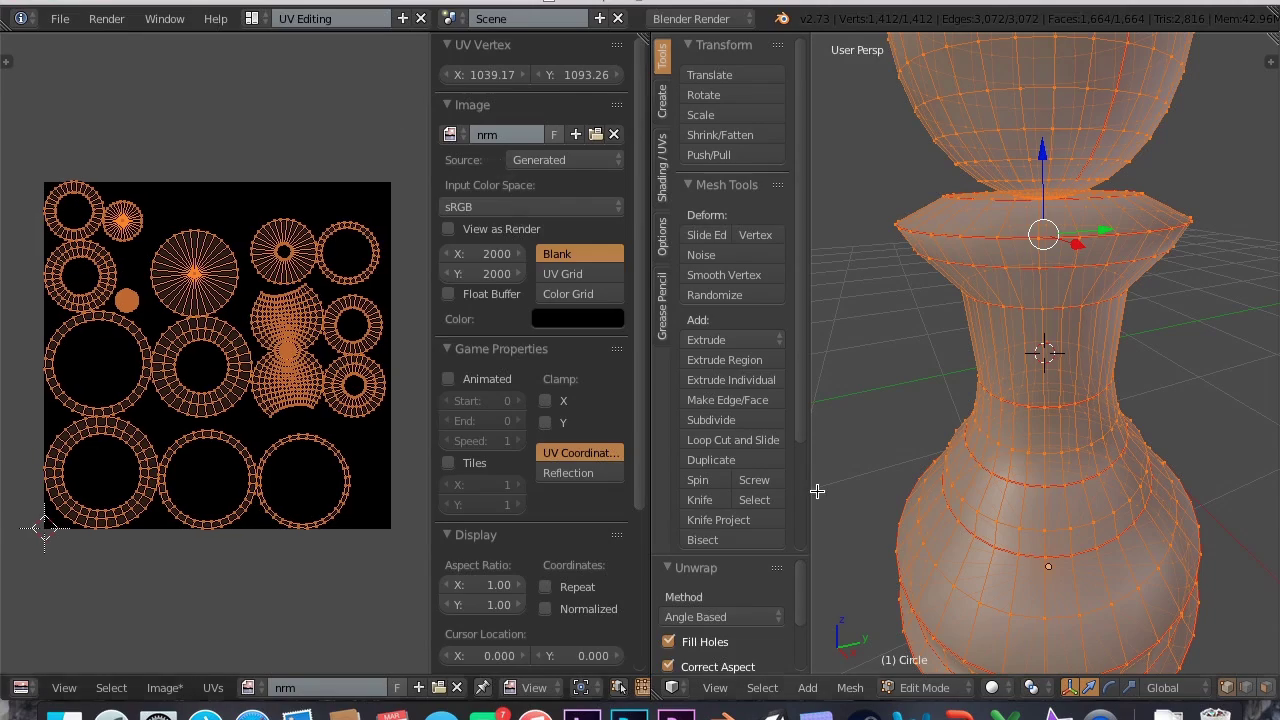
scroll(200, 243, up, 2)
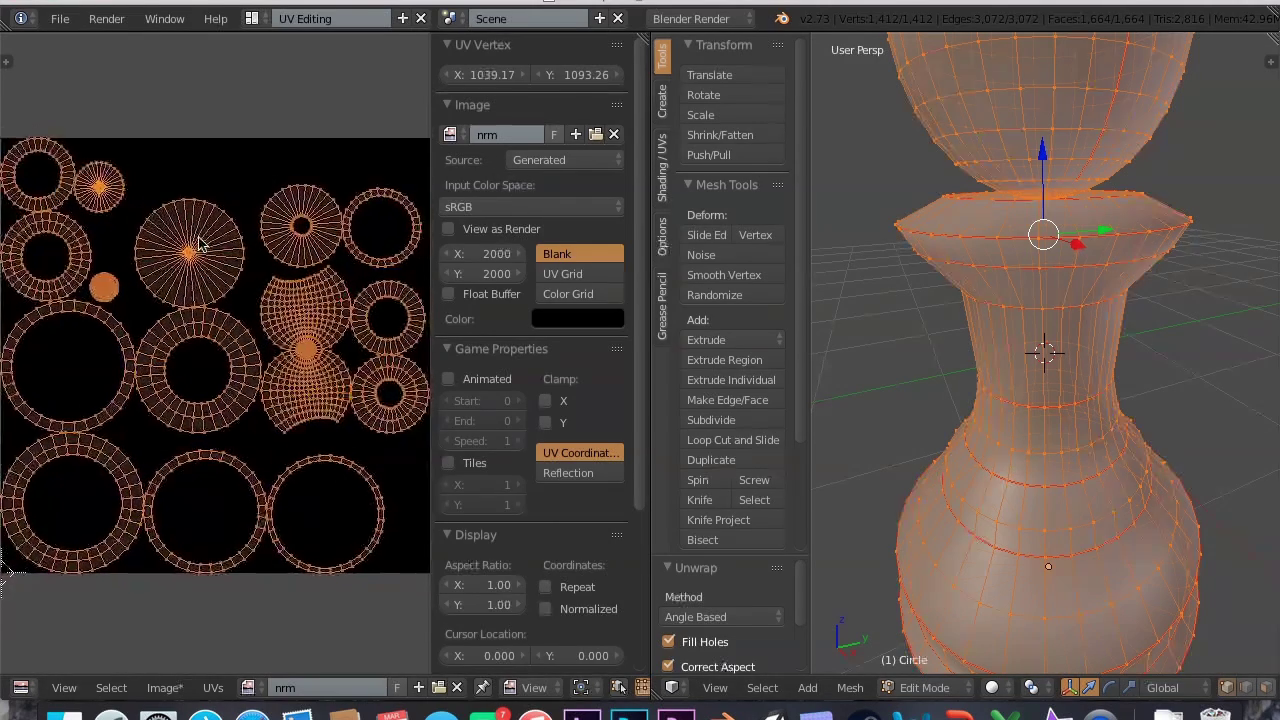
scroll(210, 250, down, 1)
key(Tab)
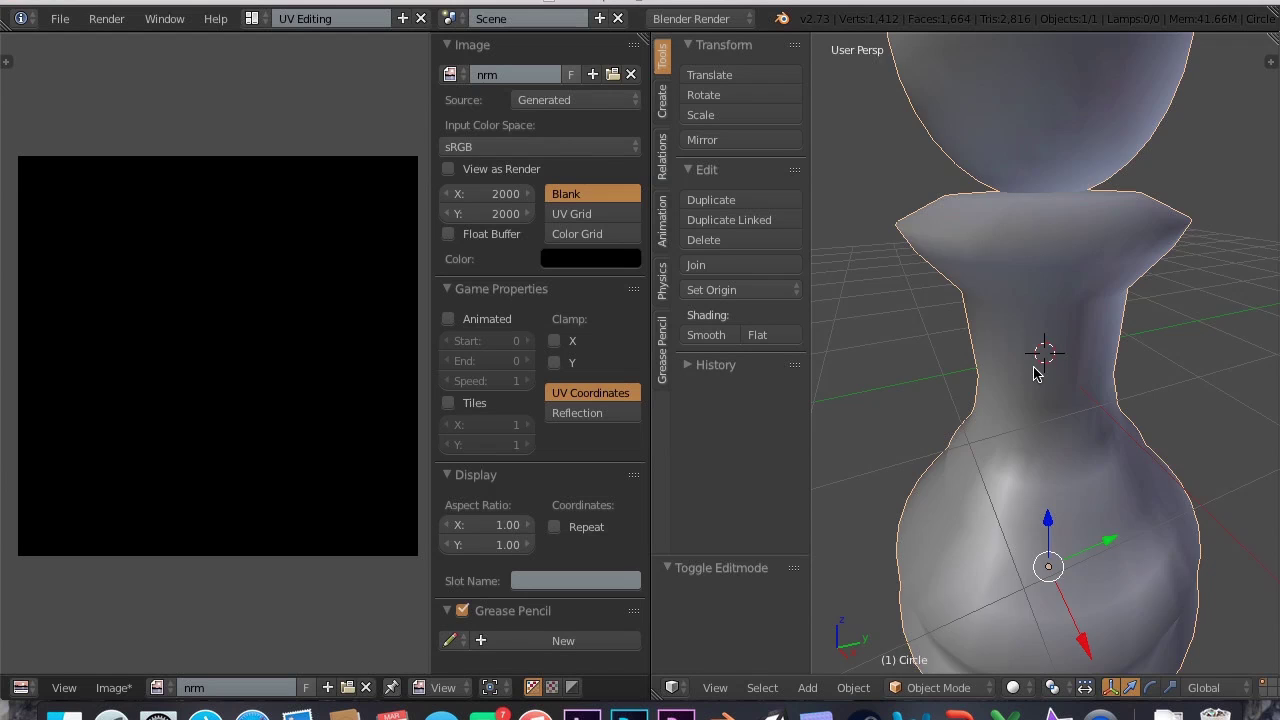
middle_drag(1003, 360, 925, 198)
scroll(1040, 523, down, 4)
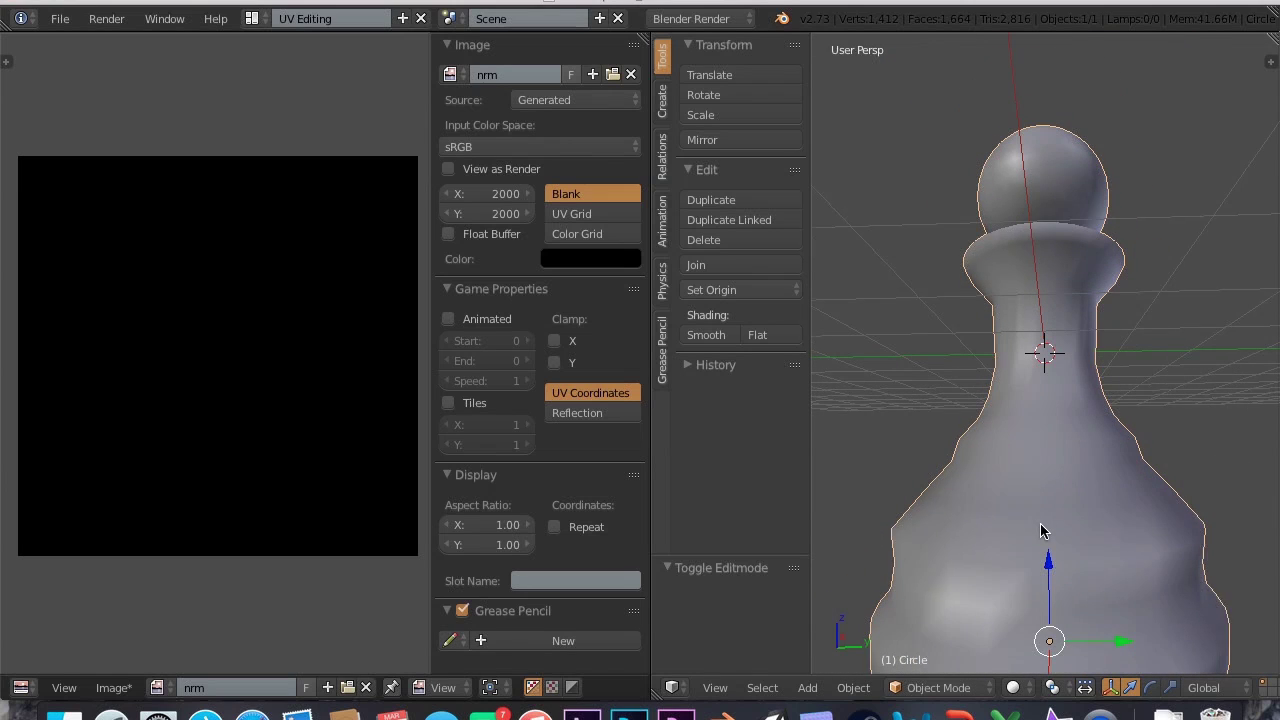
mouse_move(1040, 523)
middle_down()
mouse_move(951, 527)
mouse_move(1025, 530)
middle_up()
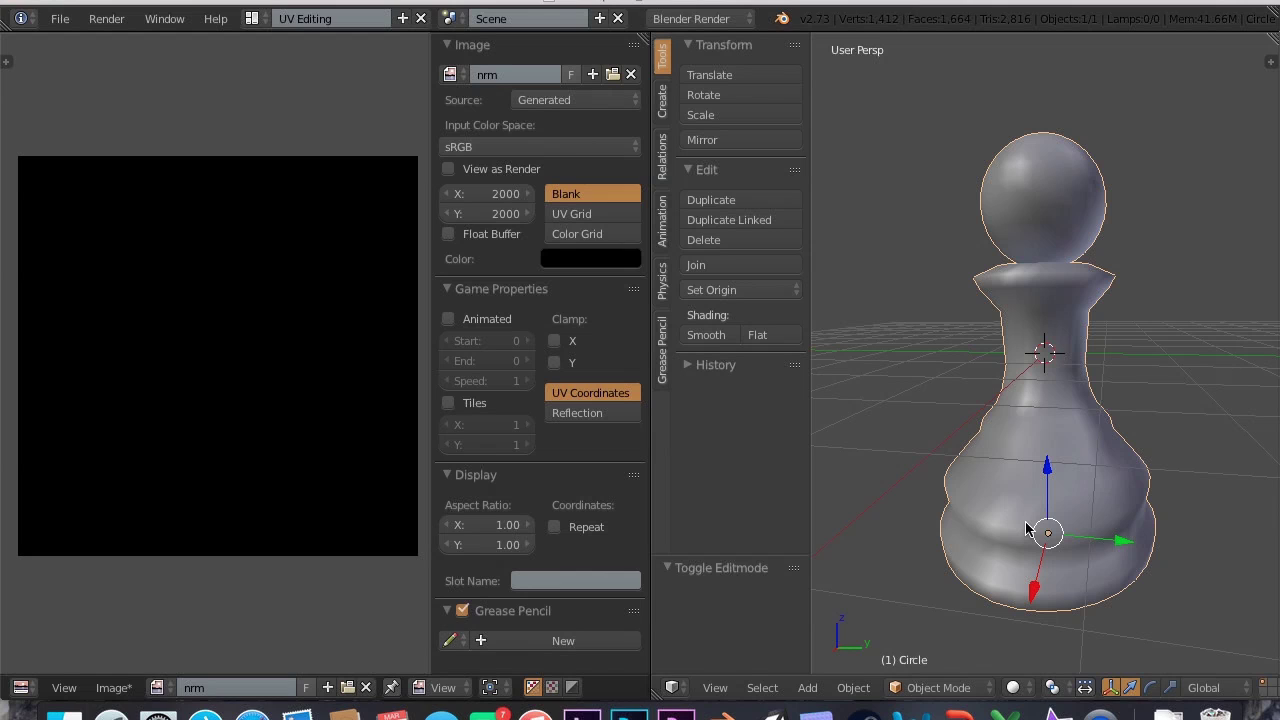
click(252, 18)
click(266, 110)
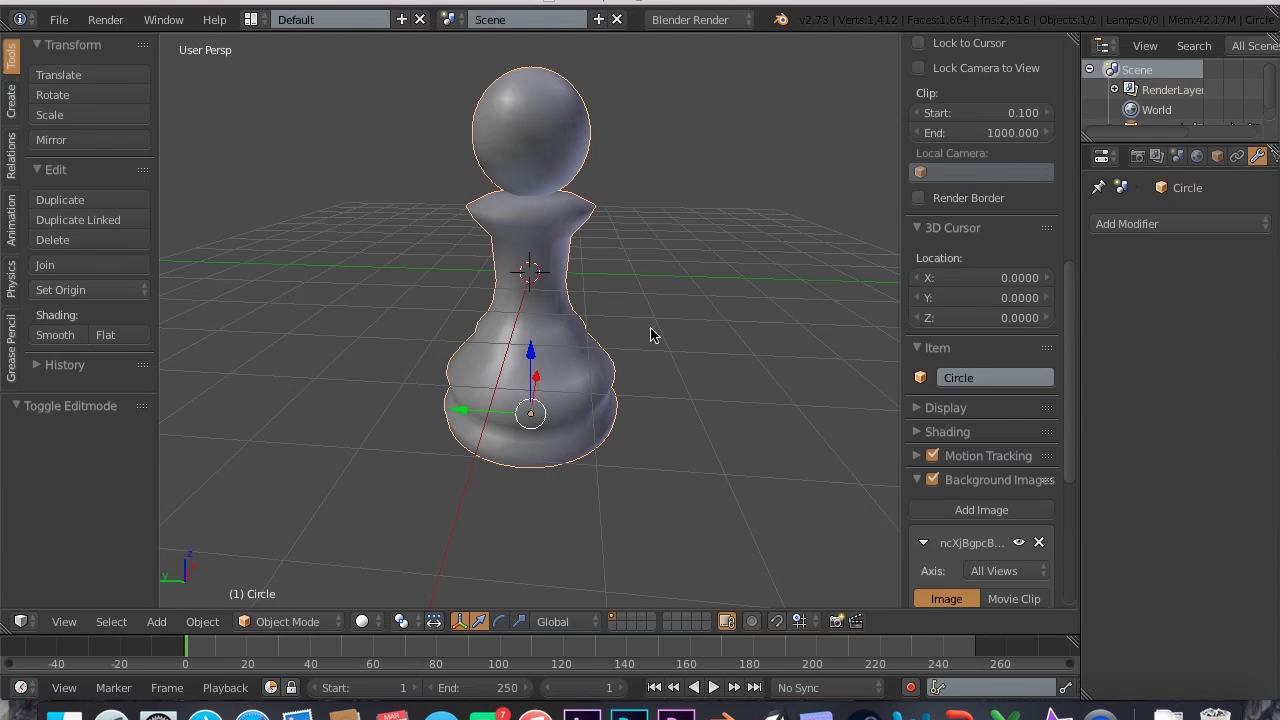
- Import the detailed model chess-piece.stl from the Tutorial folder into the scene
click(55, 20)
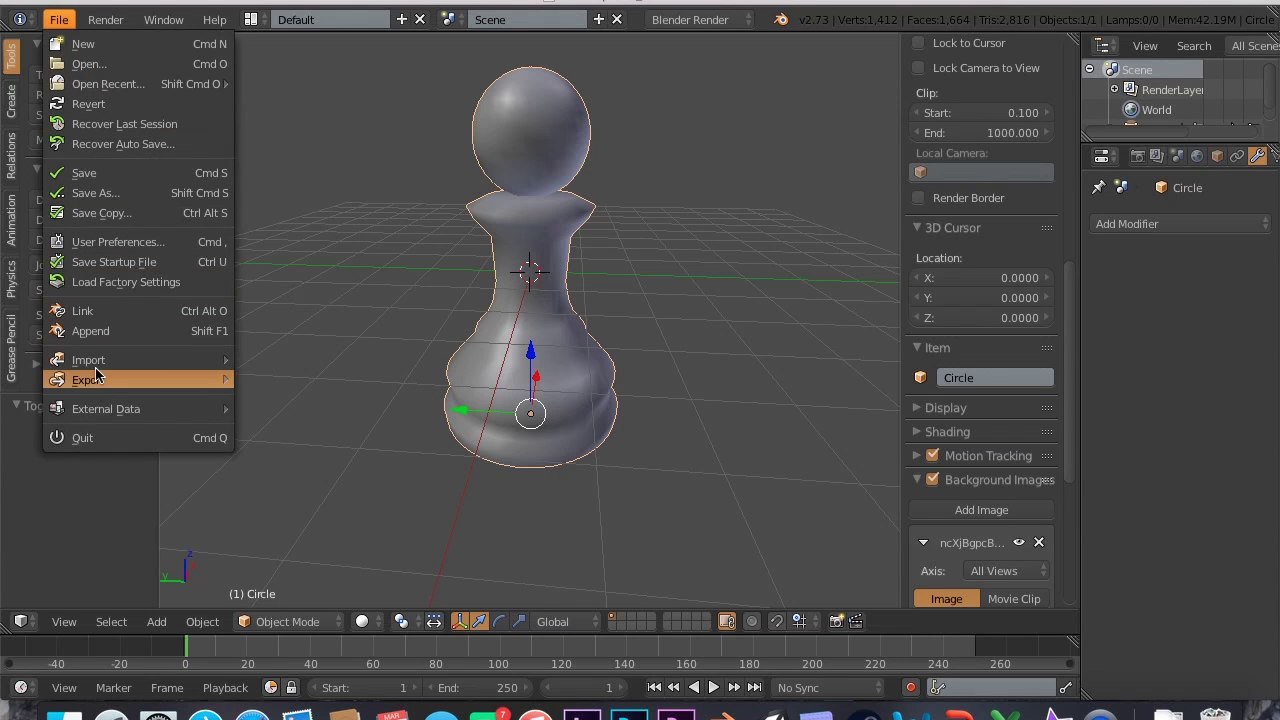
mouse_move(100, 362)
click(305, 441)
click(312, 162)
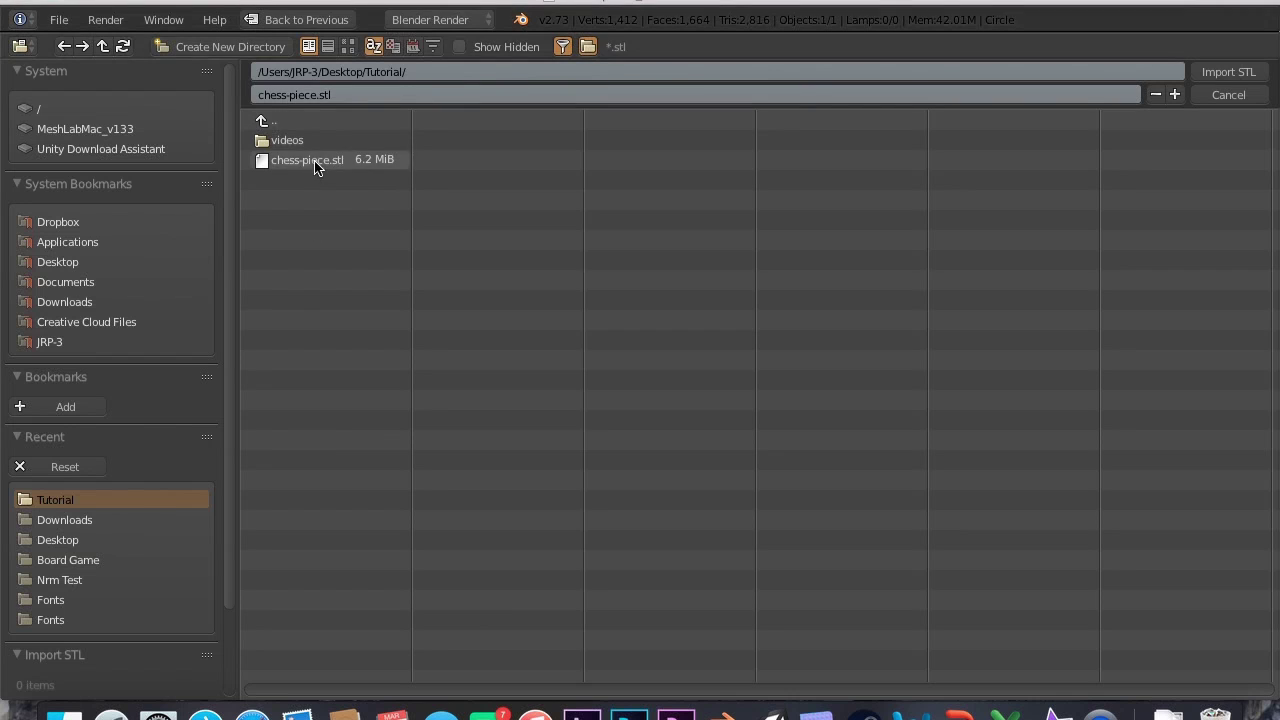
double_click(313, 166)
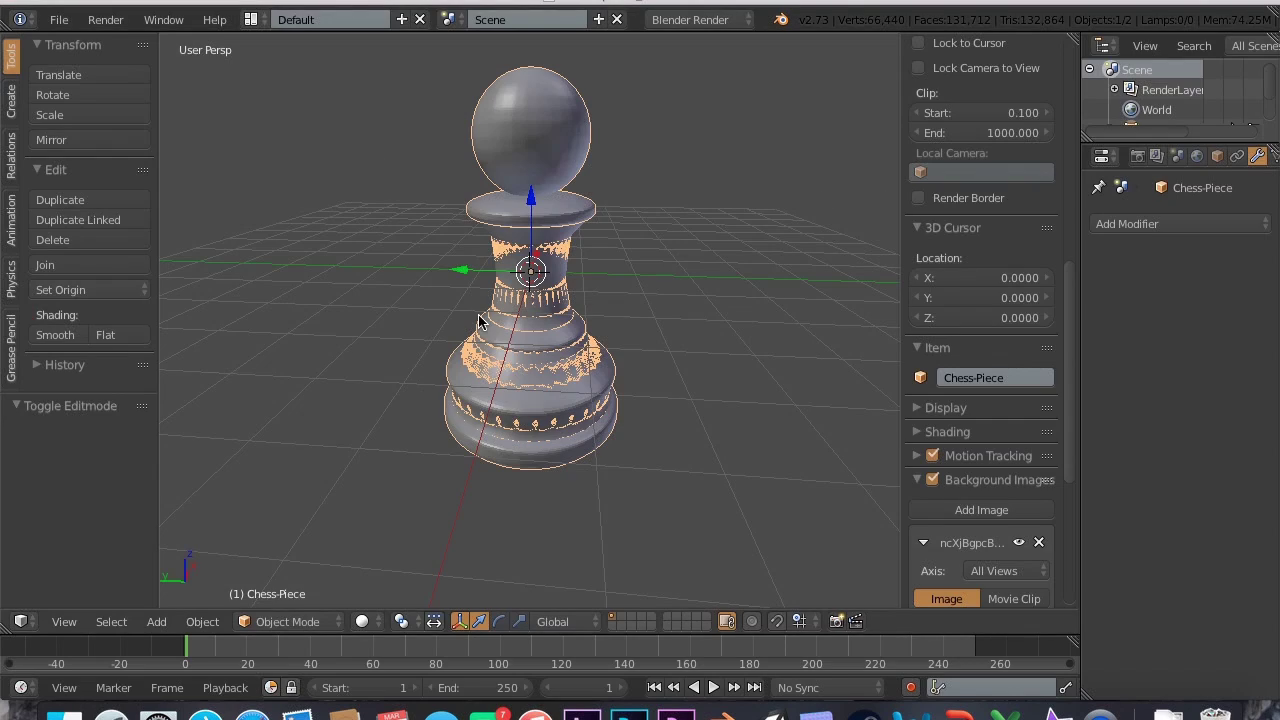
- Add the low-poly Circle pawn to the selection as the active object alongside the imported Chess-Piece
scroll(482, 316, right, 10)
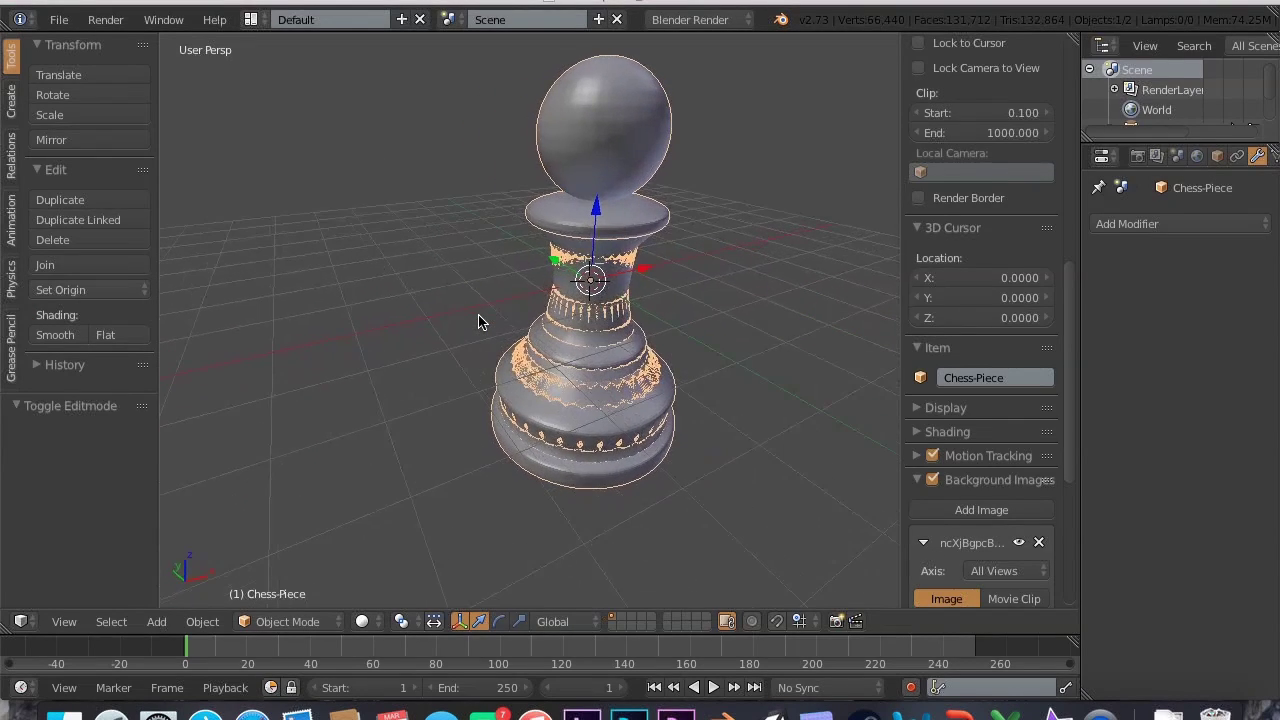
shift+right_click(621, 145)
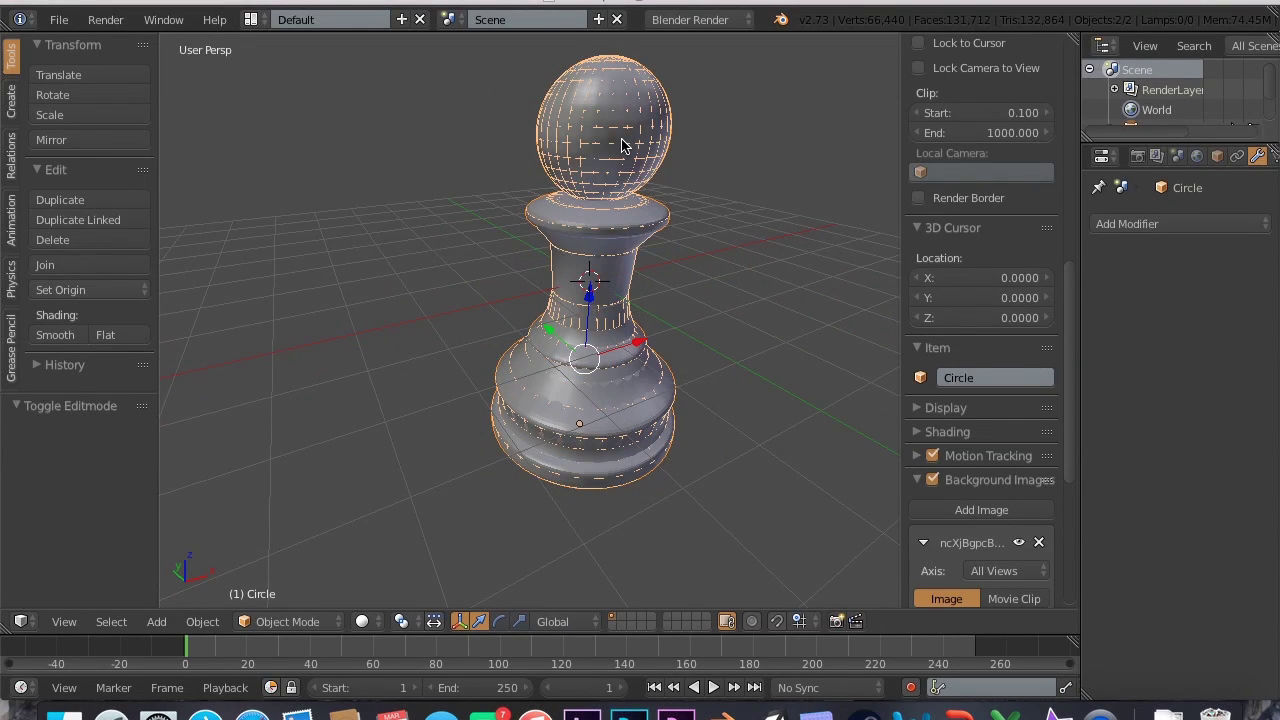
scroll(1165, 100, down, 2)
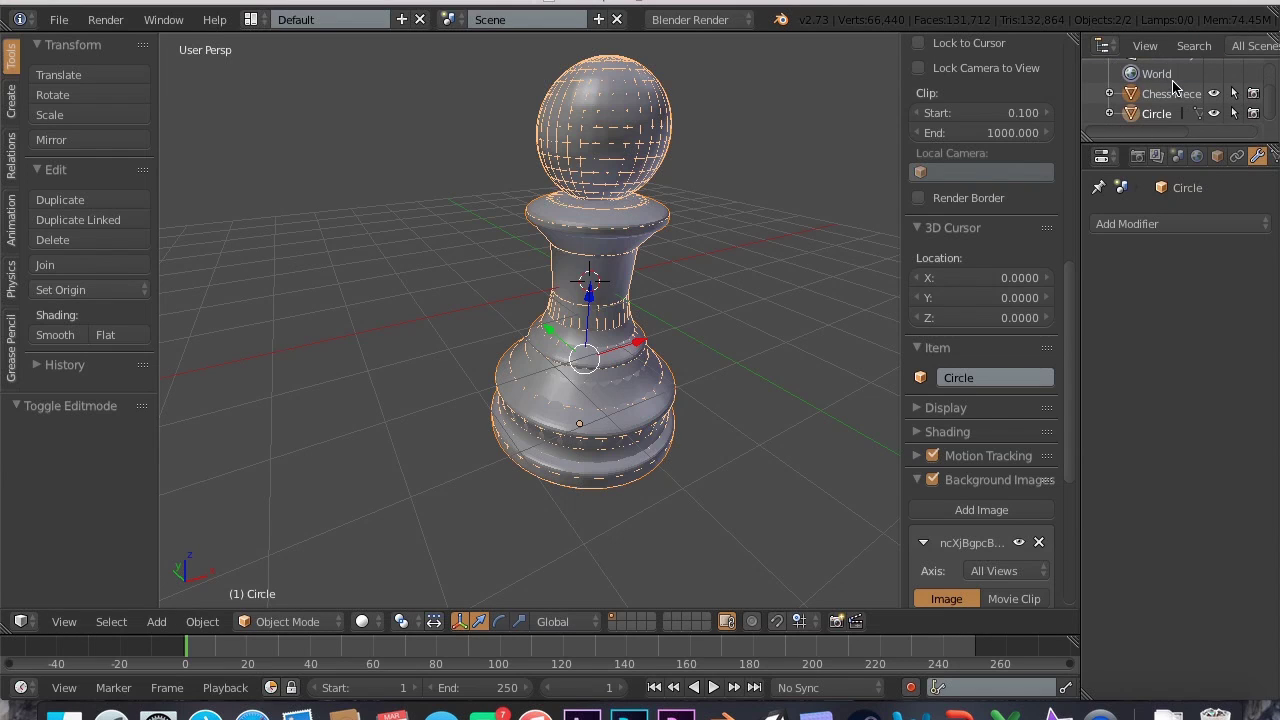
- Expand the Bake settings in the render properties, widen the properties area and set the bake mode to Normals
click(1137, 158)
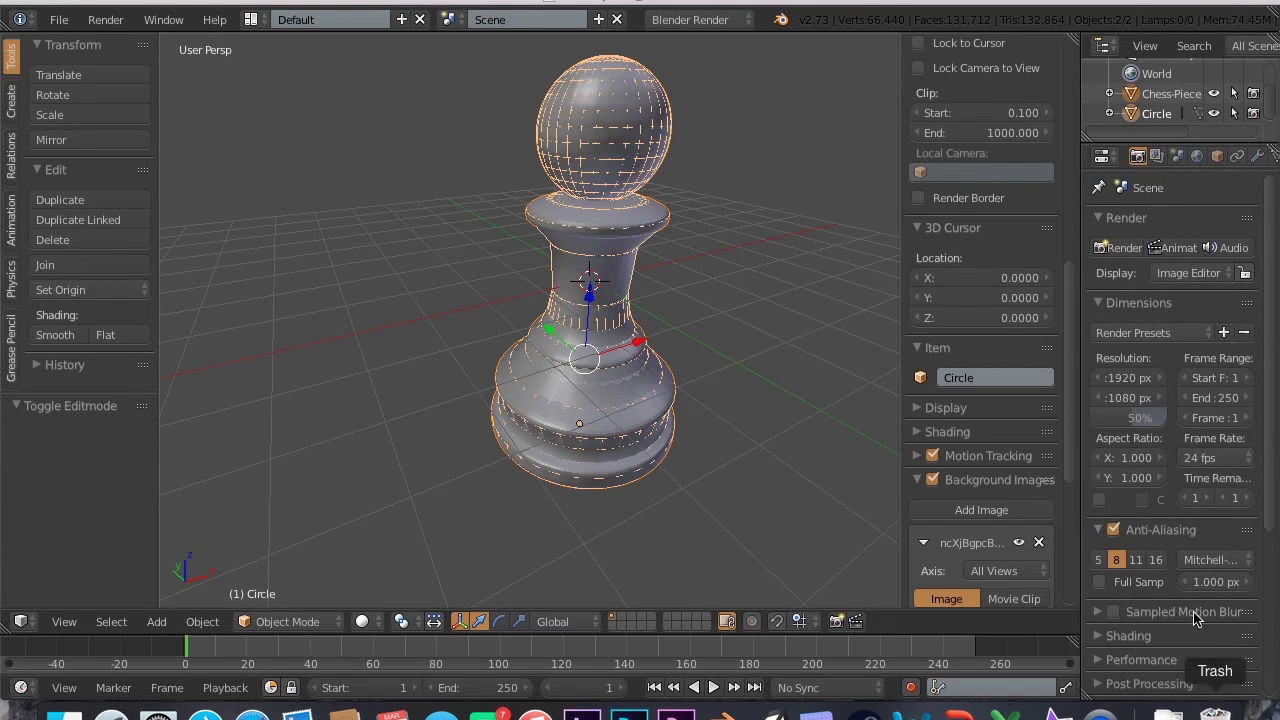
scroll(1192, 602, down, 3)
scroll(1192, 602, down, 3)
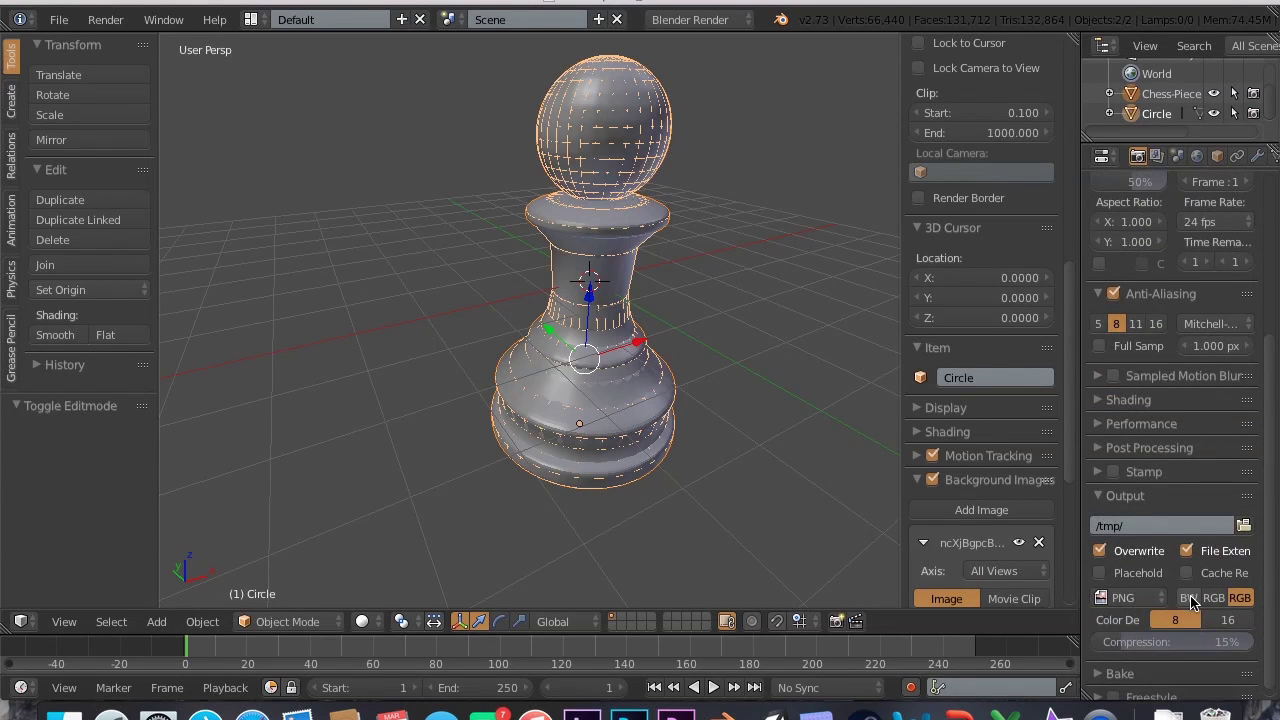
click(1100, 666)
scroll(1100, 668, down, 4)
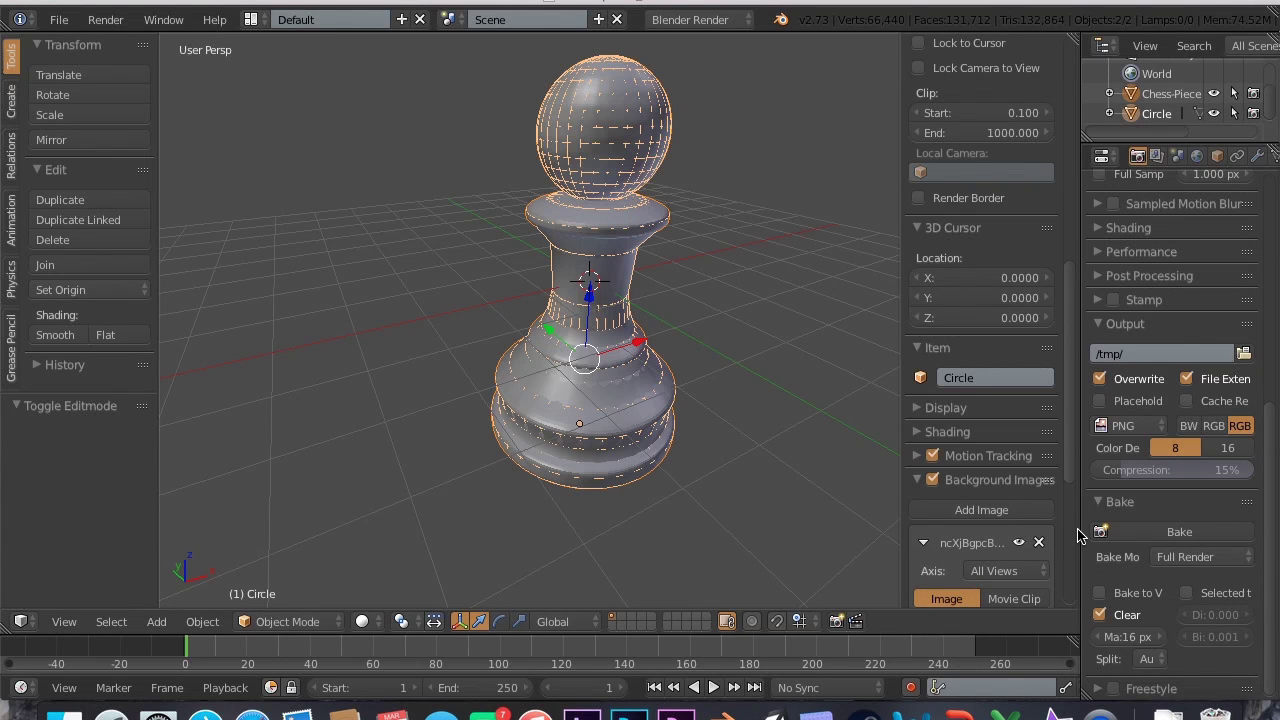
drag(1081, 530, 887, 515)
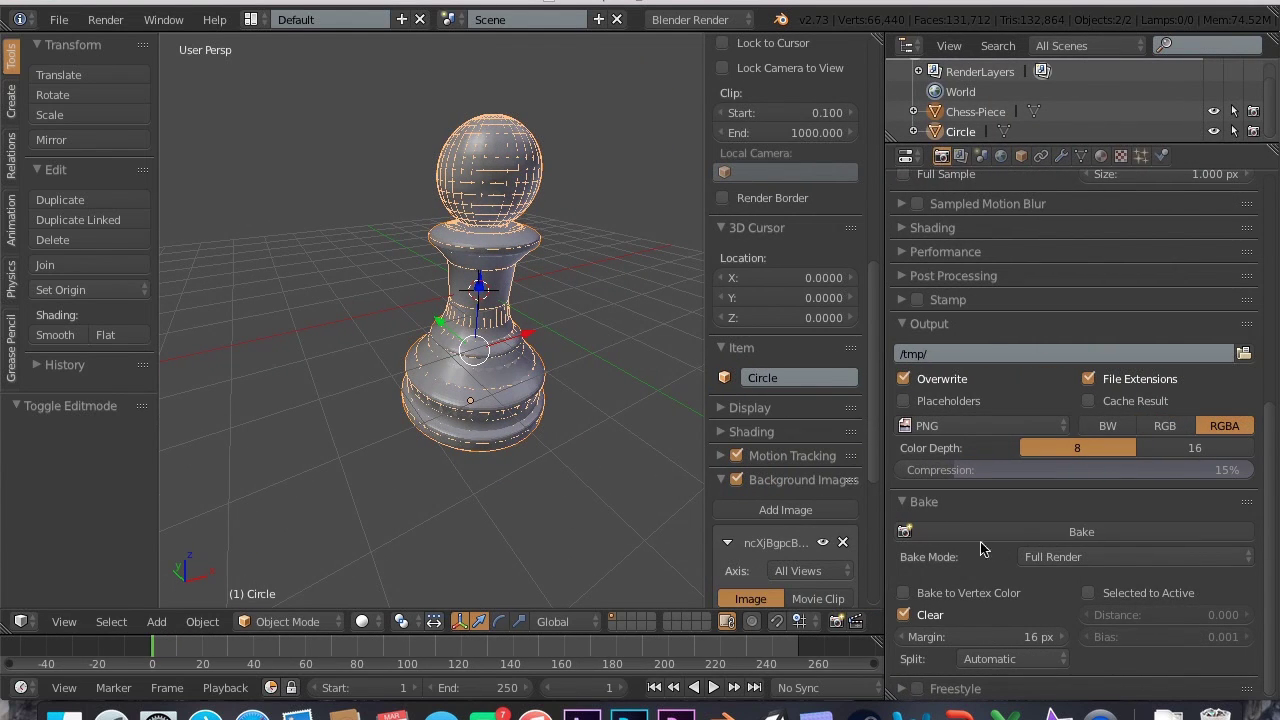
click(1088, 565)
click(1086, 467)
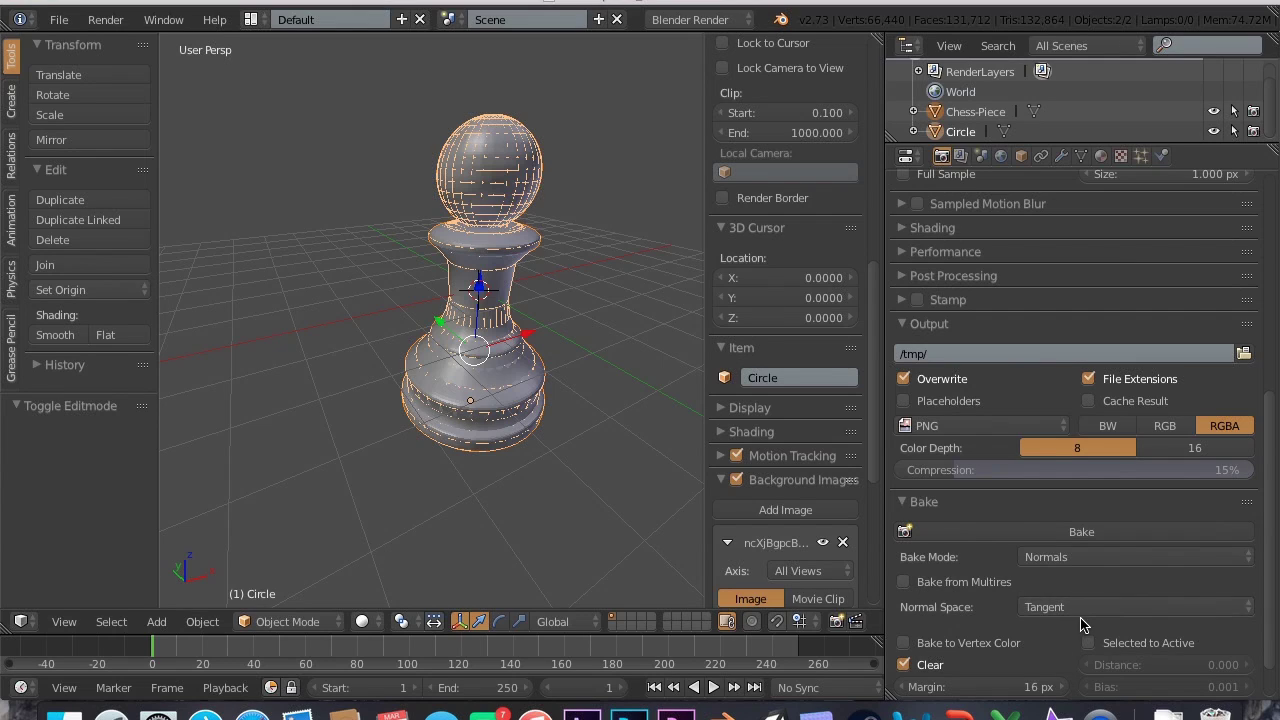
- Set the bake margin to 26 px and enable baking from Selected to Active
click(992, 690)
text(26)
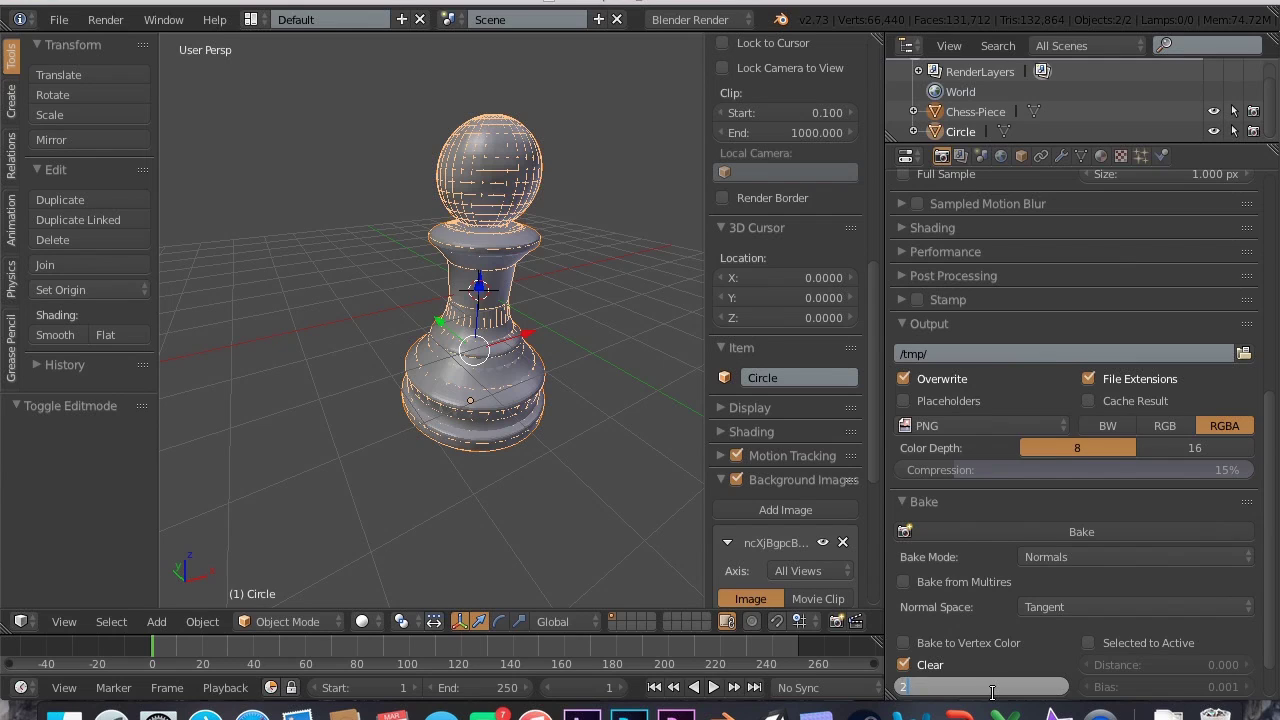
key(Return)
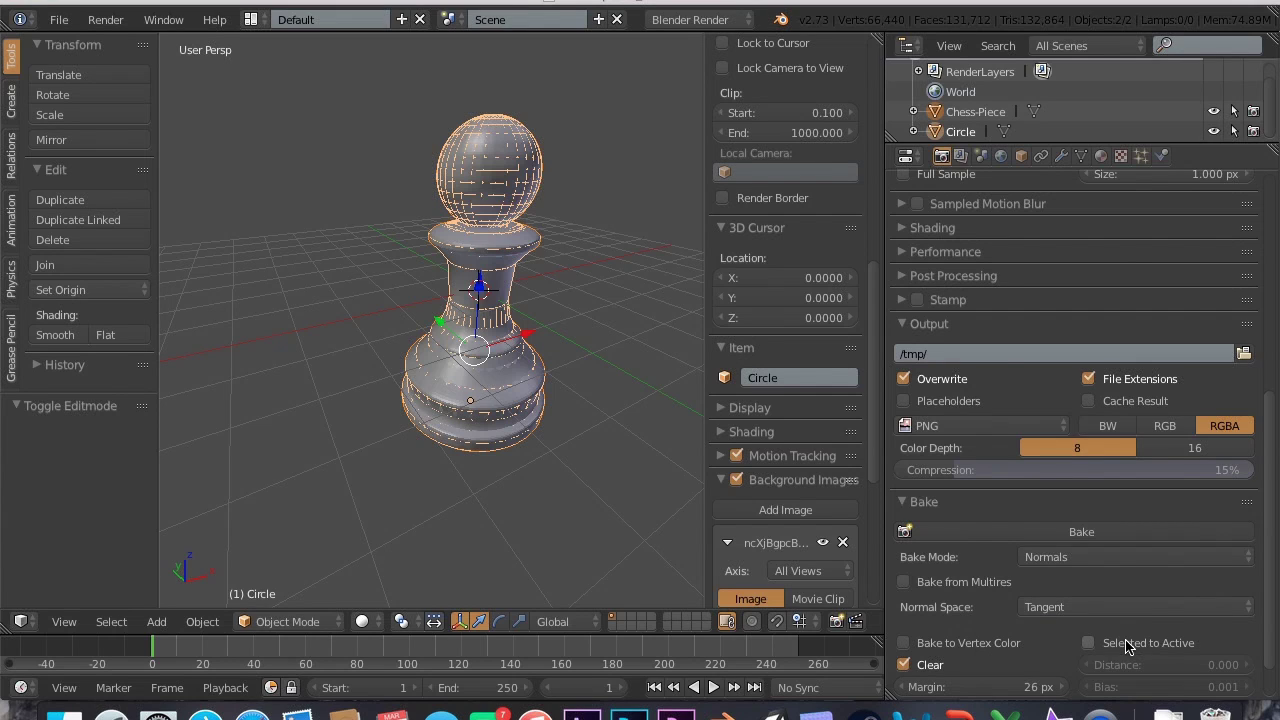
click(1127, 646)
scroll(1127, 645, down, 2)
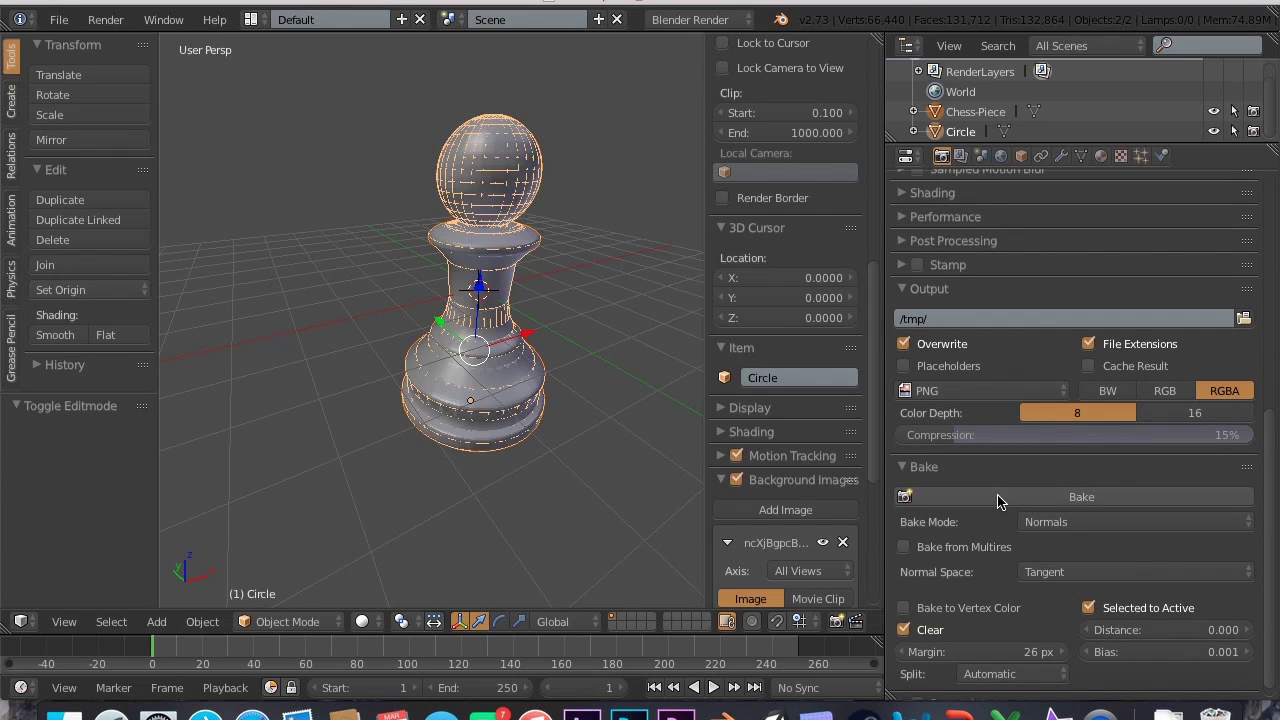
- Bake the normal map and show the nrm image in the UV Editing screen layout
click(998, 500)
click(252, 19)
click(290, 196)
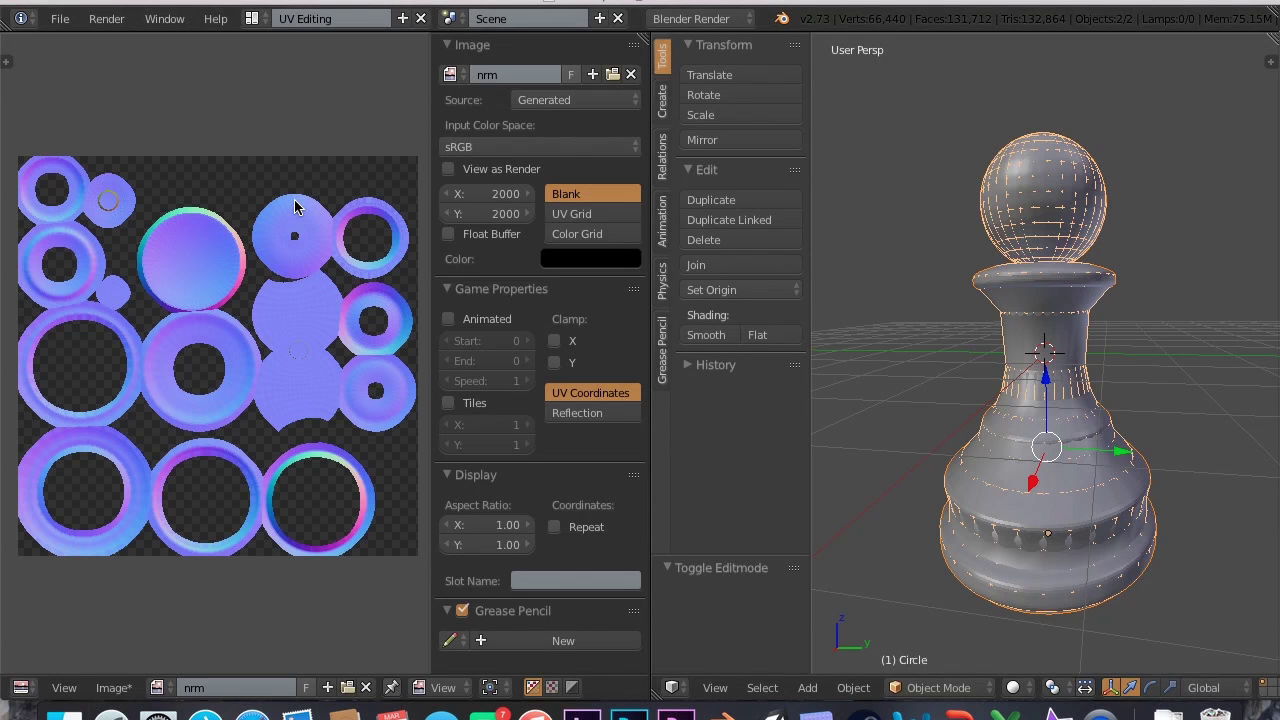
- Save the baked normal map as nrm.png in the Desktop's Tutorial folder
shift+scroll(294, 207, down, 3)
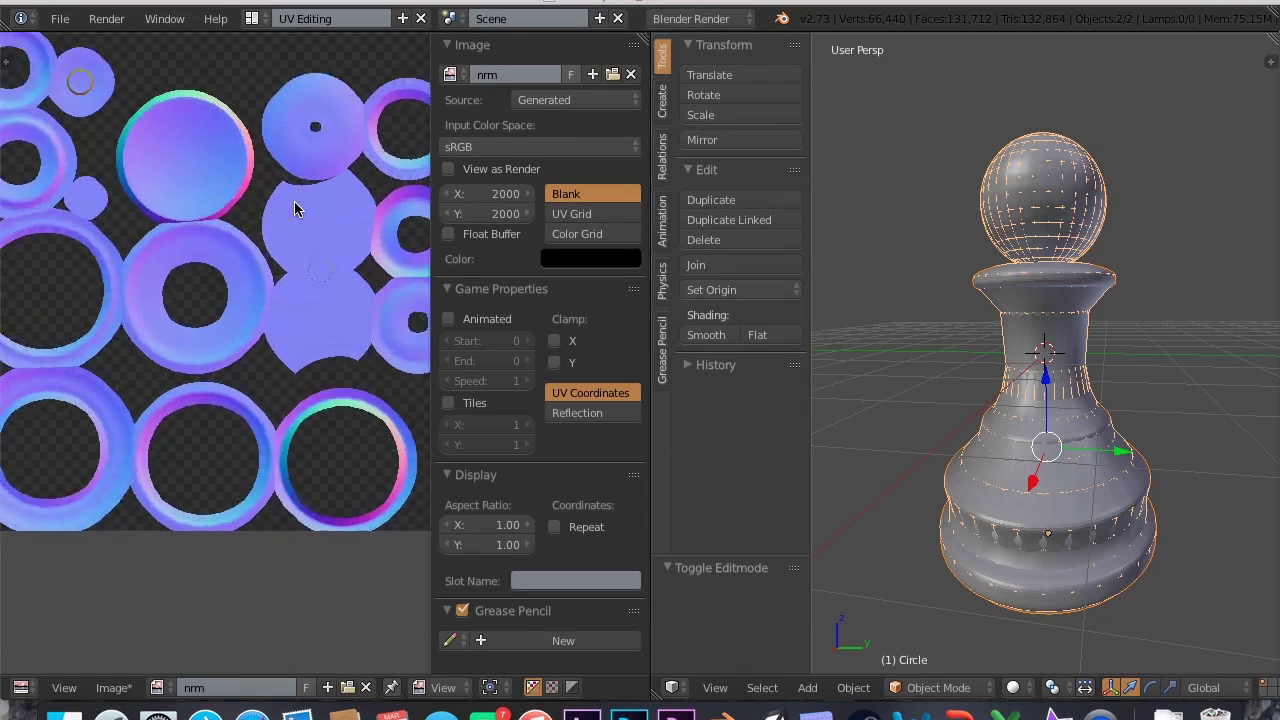
scroll(294, 208, down, 2)
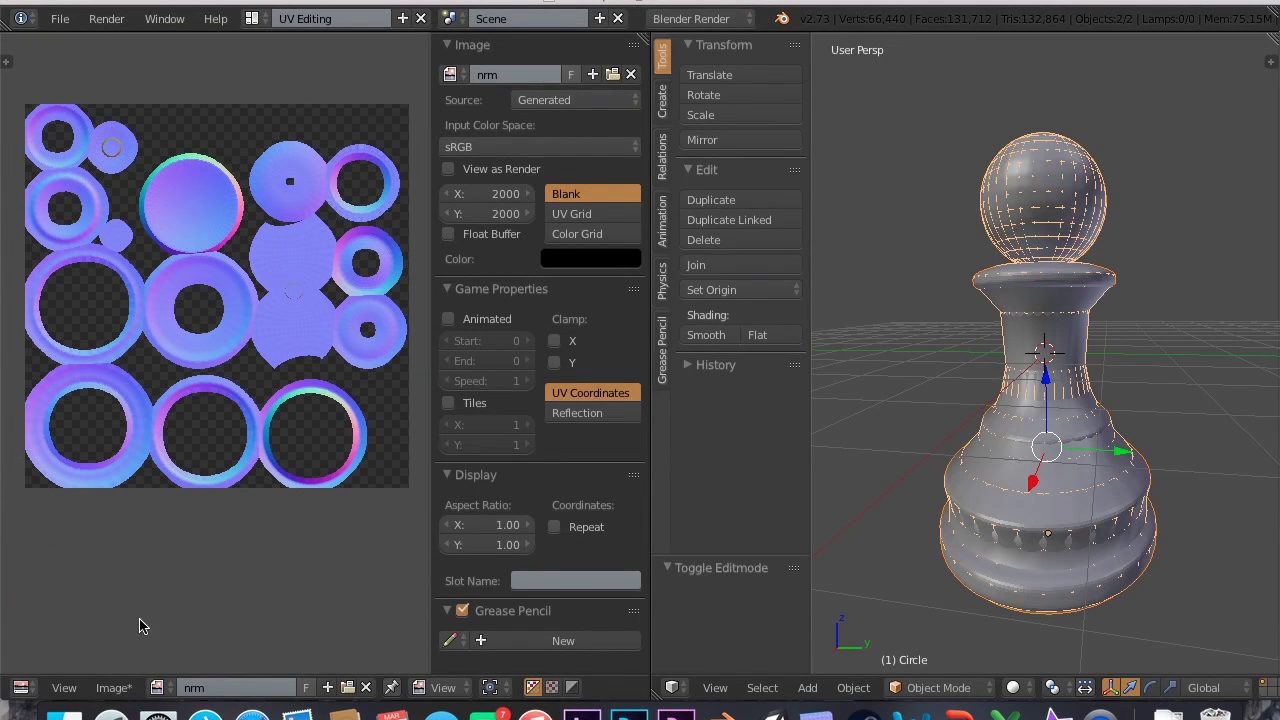
click(118, 688)
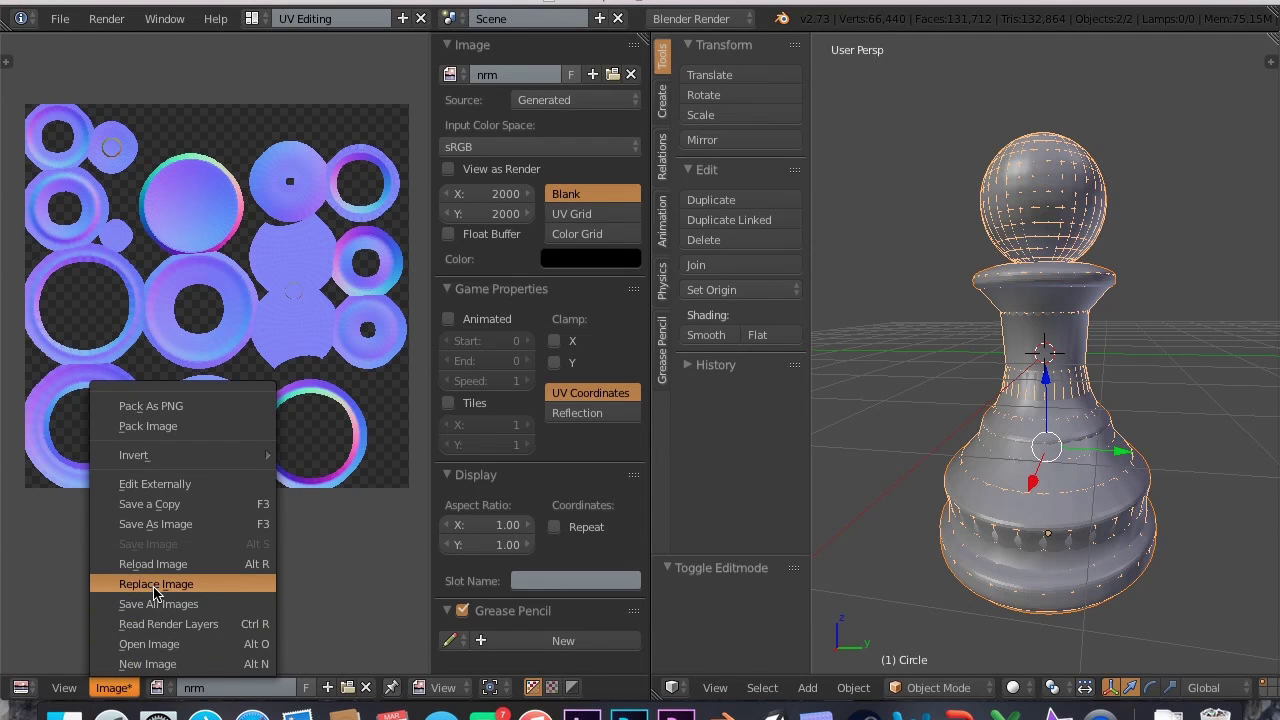
click(170, 527)
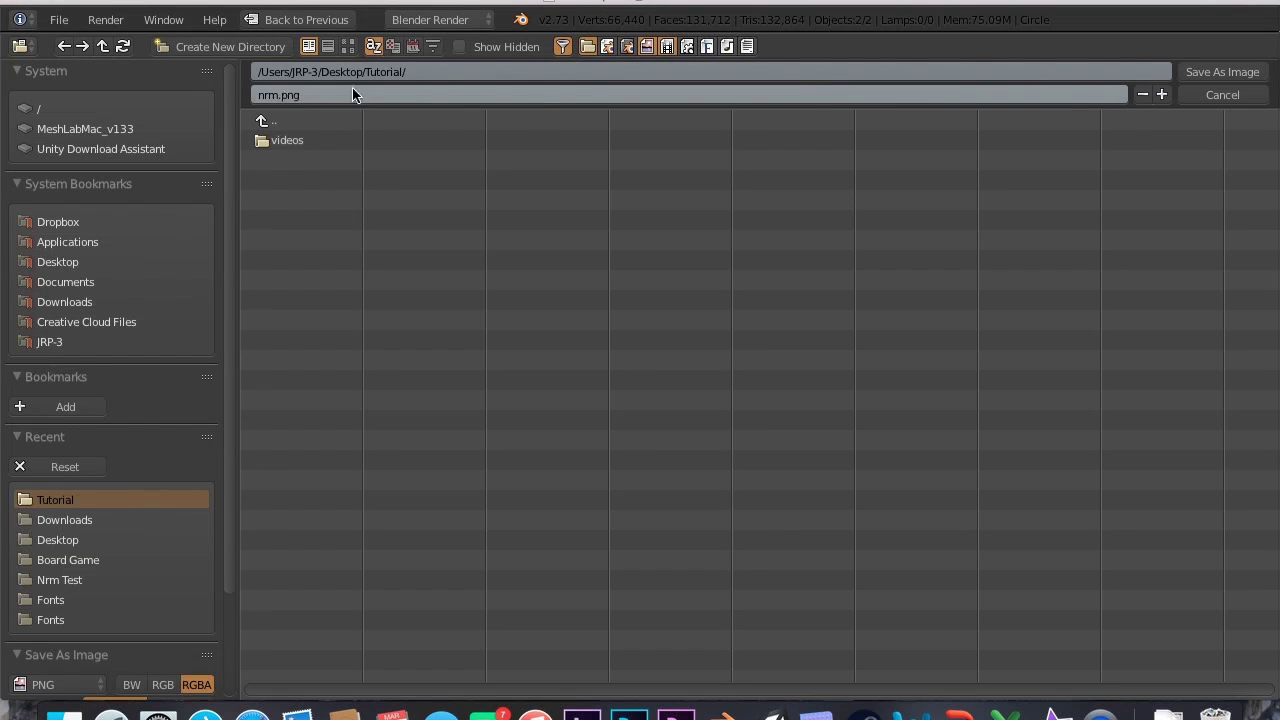
click(1221, 73)
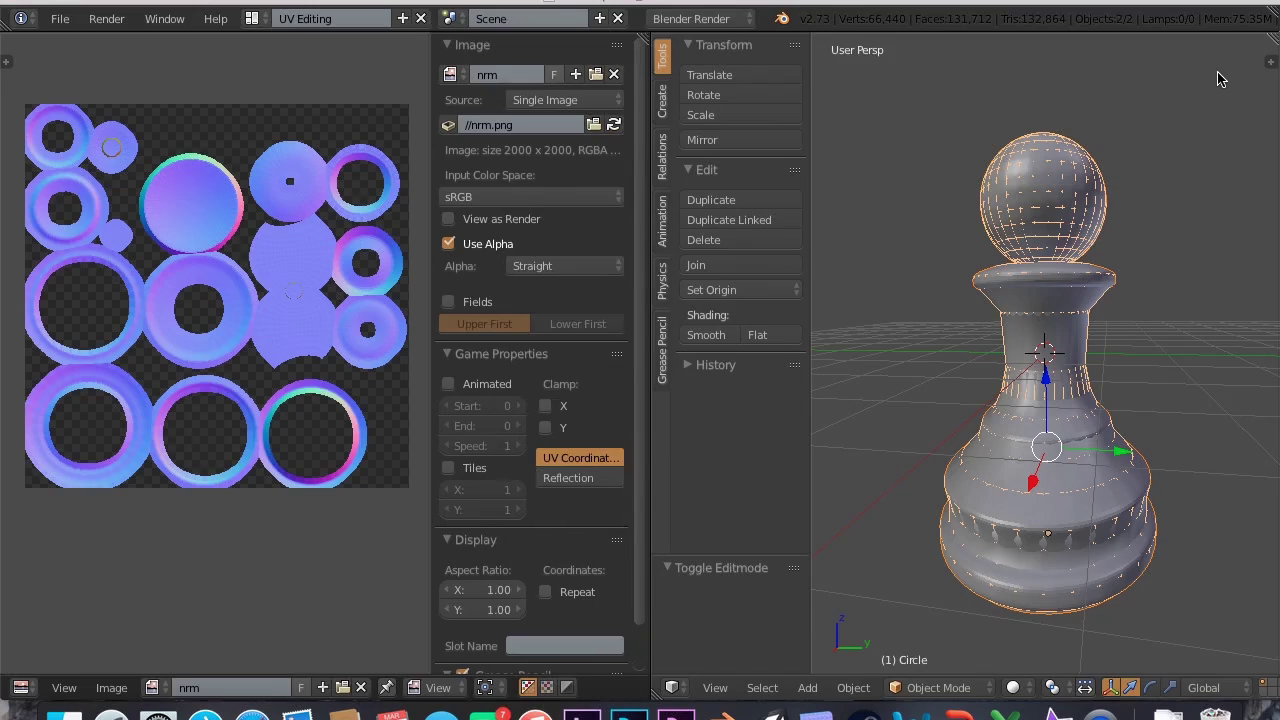
- Open the Tutorial folder on the desktop, preview nrm.png, and close the preview and the folder window
key(ctrl+Up)
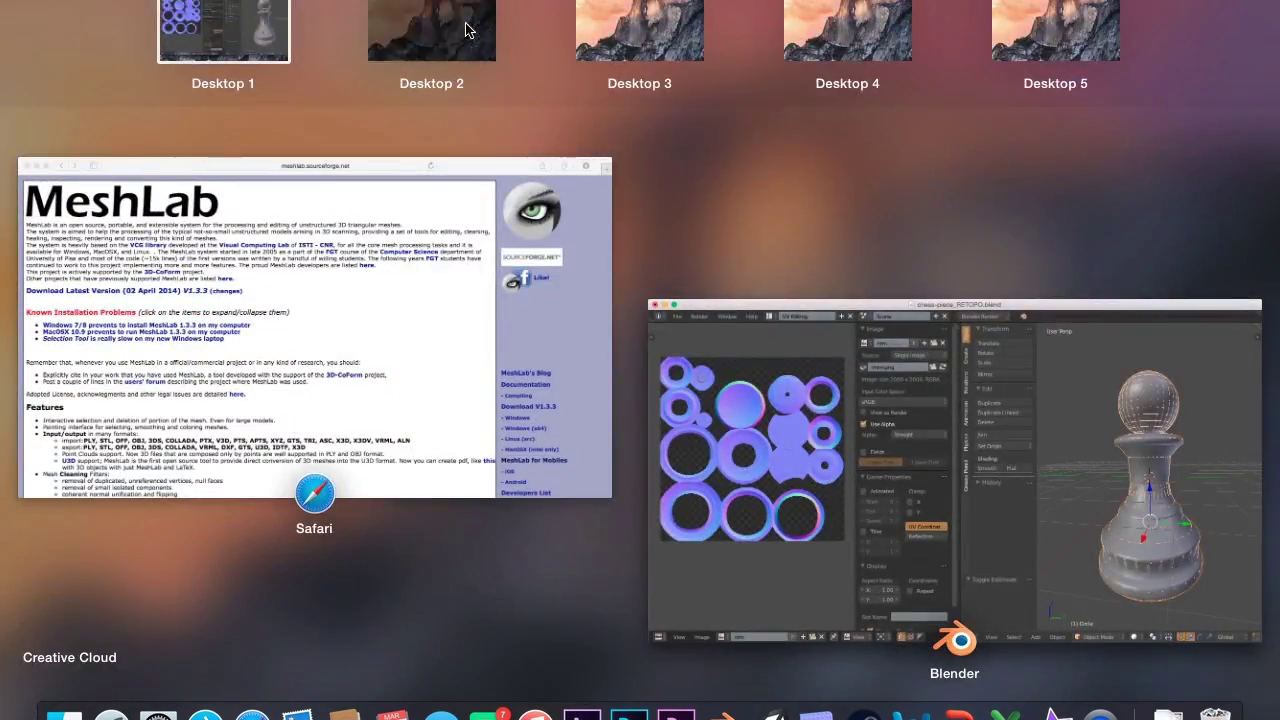
key(F11)
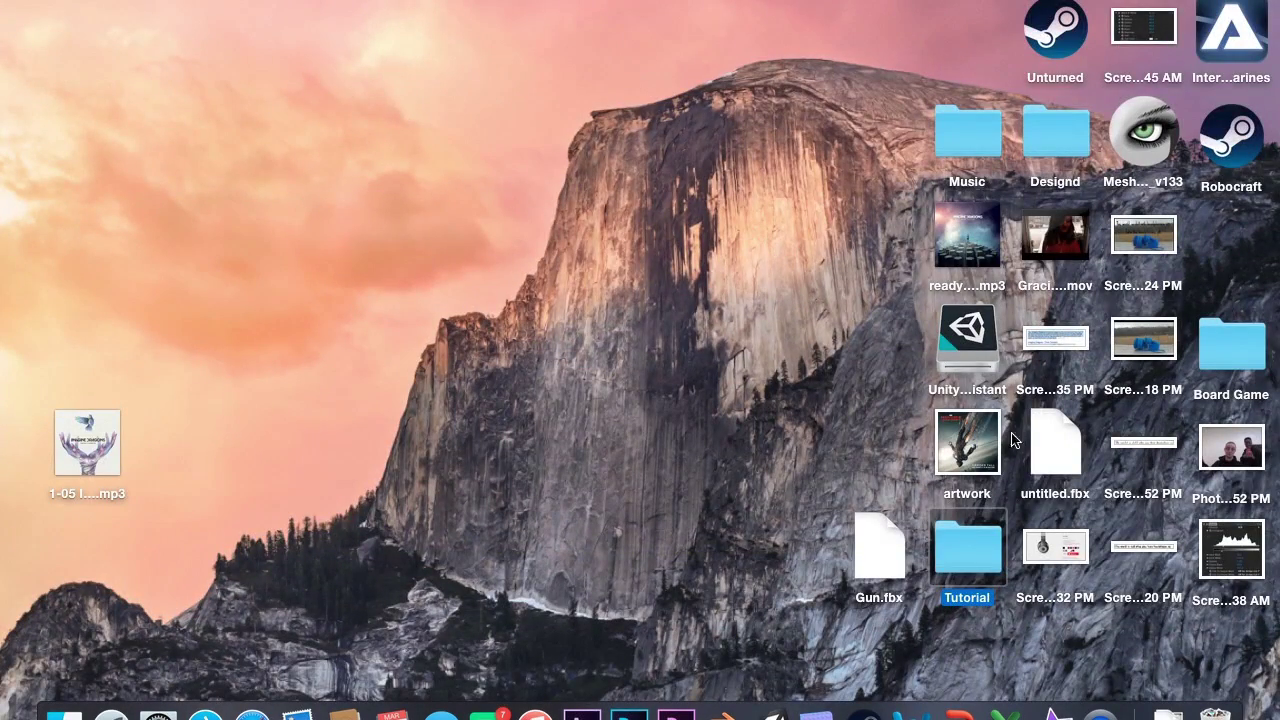
double_click(990, 537)
click(515, 189)
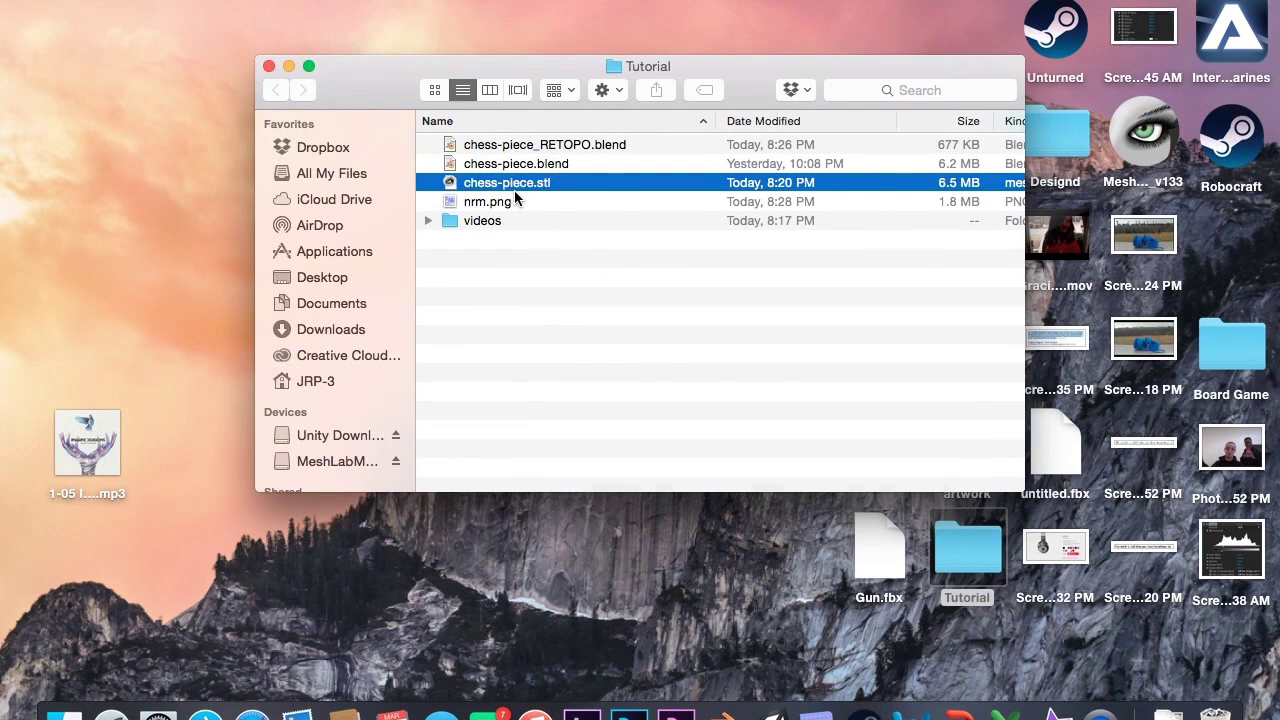
key(Up)
key(Down)
key(Down)
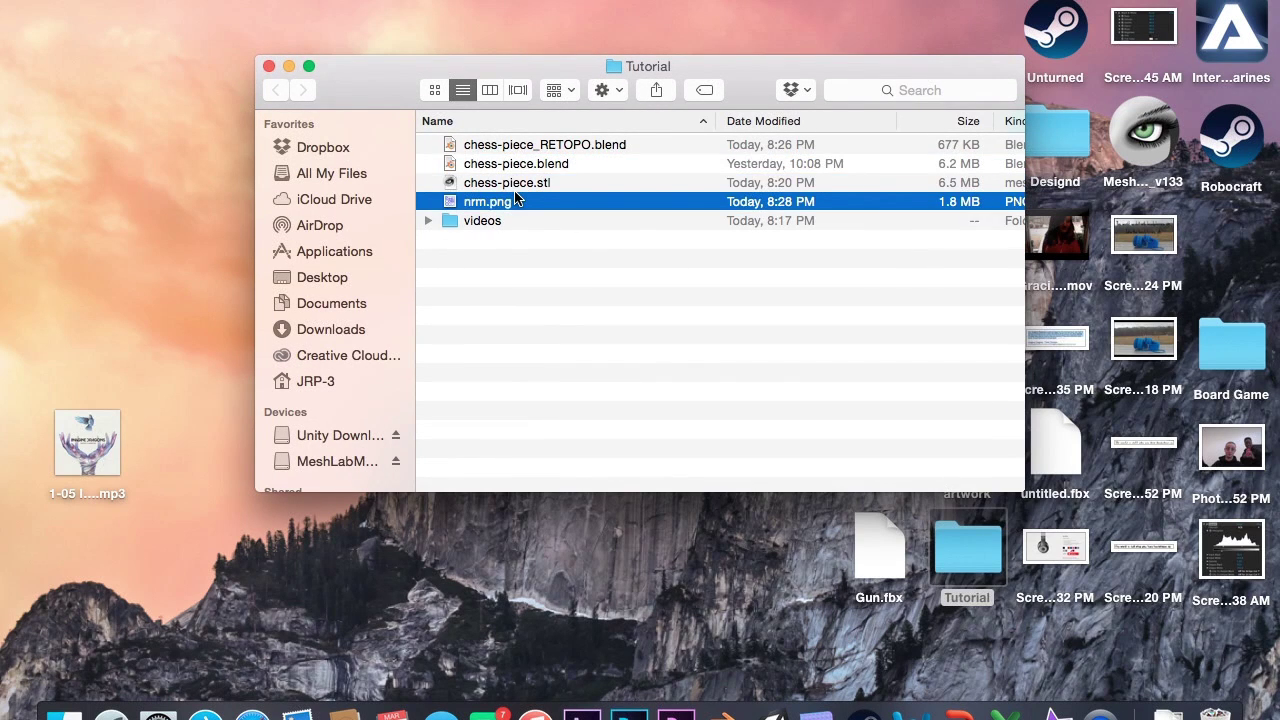
key(space)
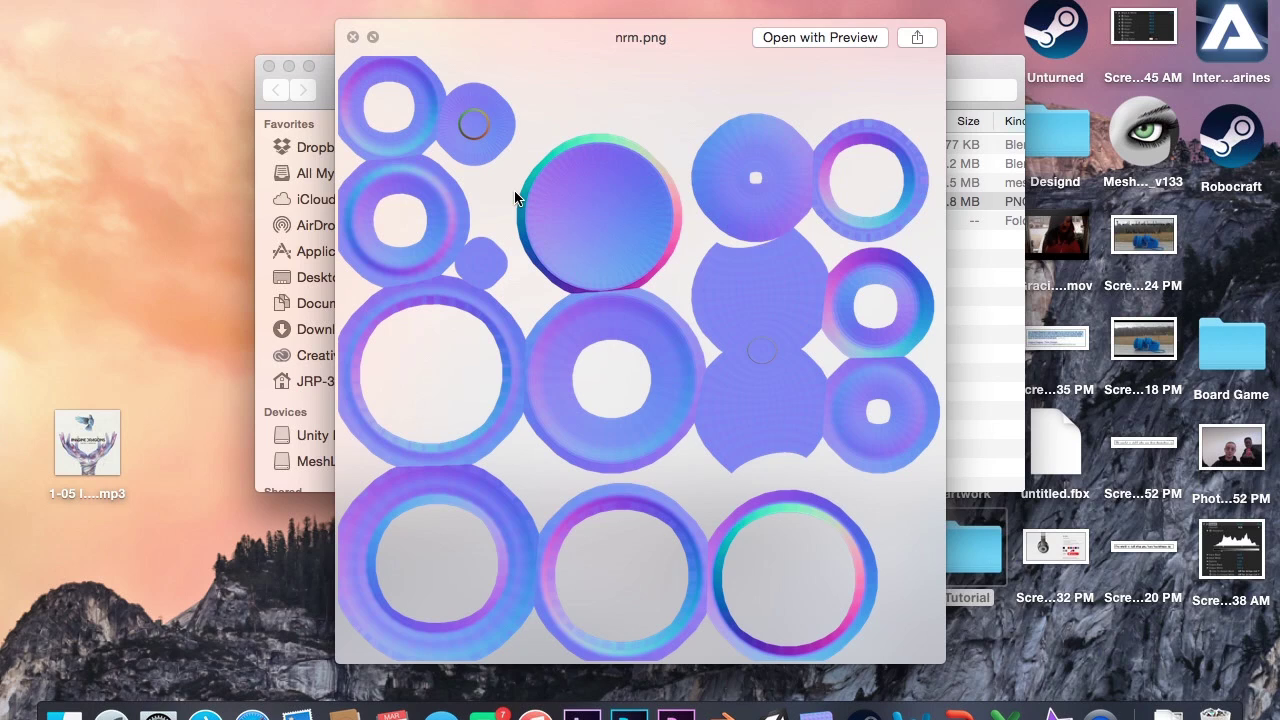
click(353, 38)
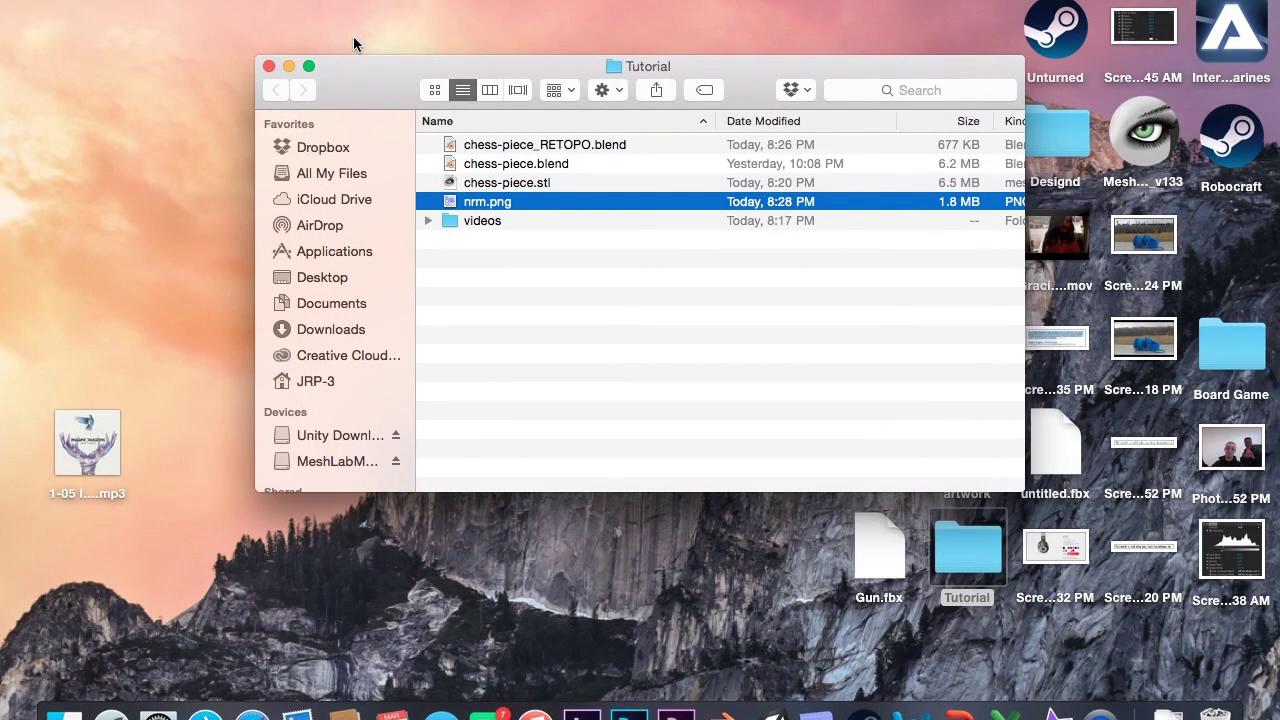
click(268, 67)
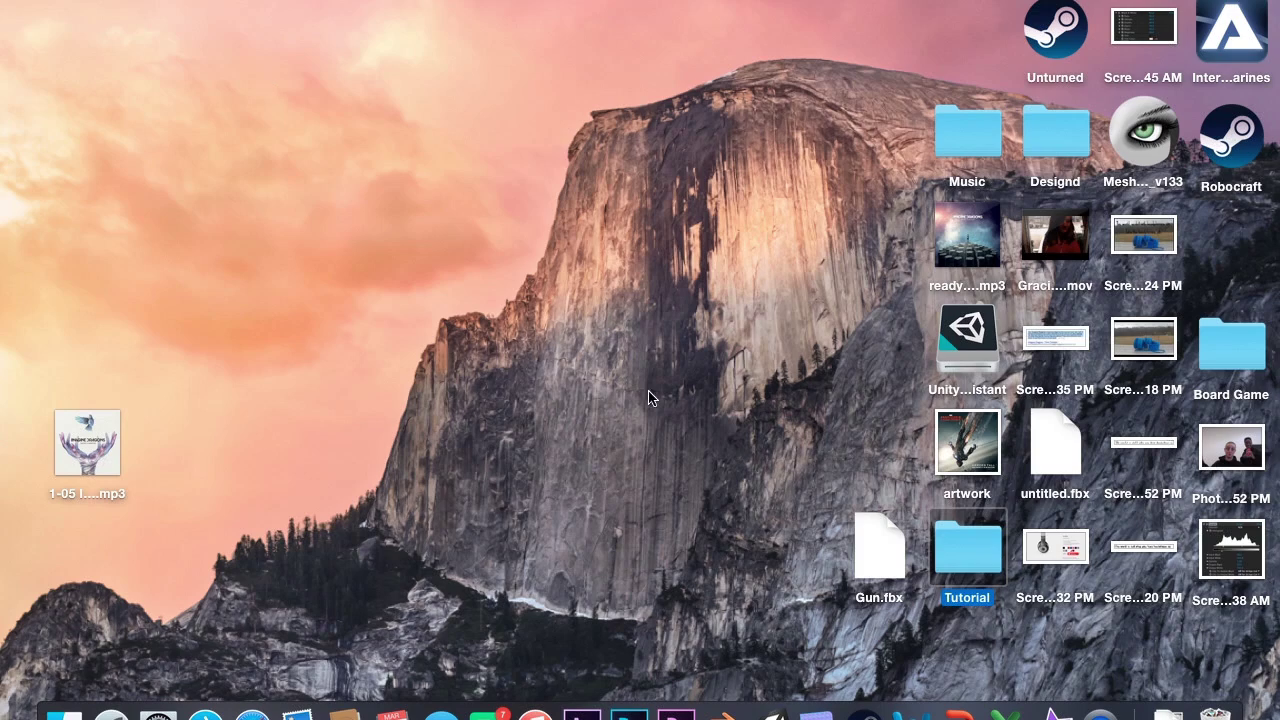
- Return to Blender and save the project over chess-piece_RETOPO.blend
click(718, 712)
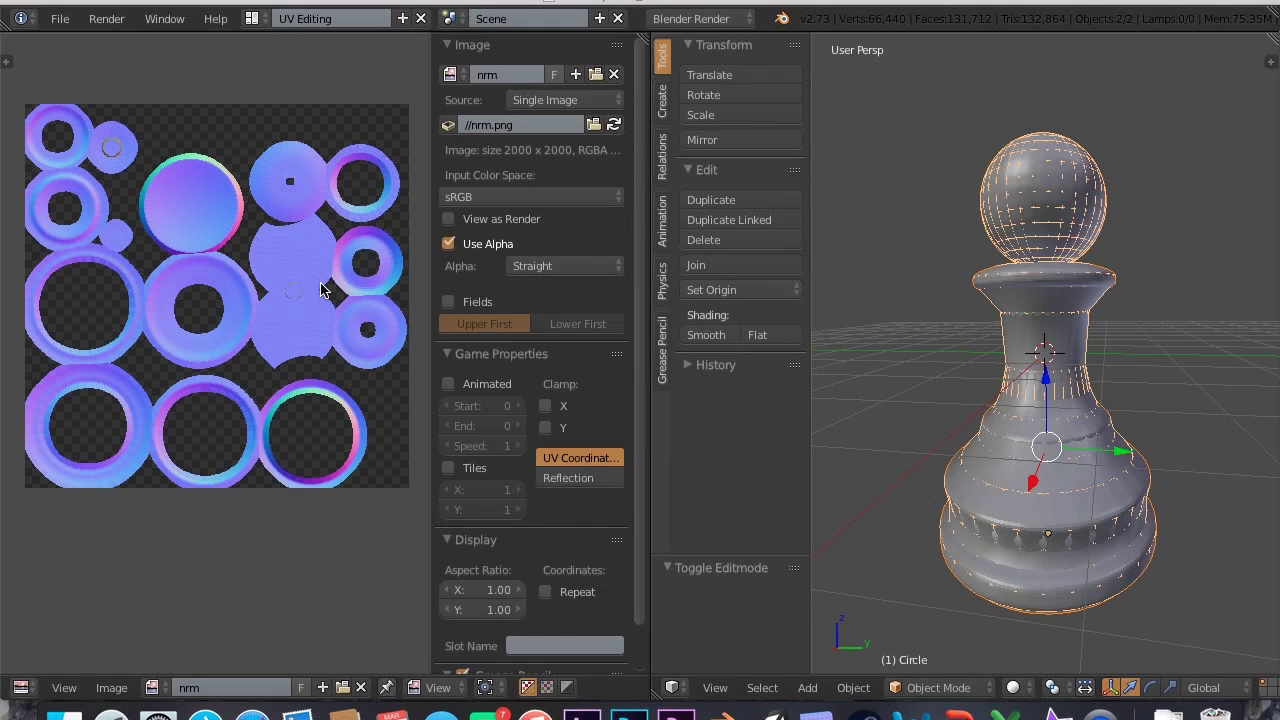
key(ctrl+s)
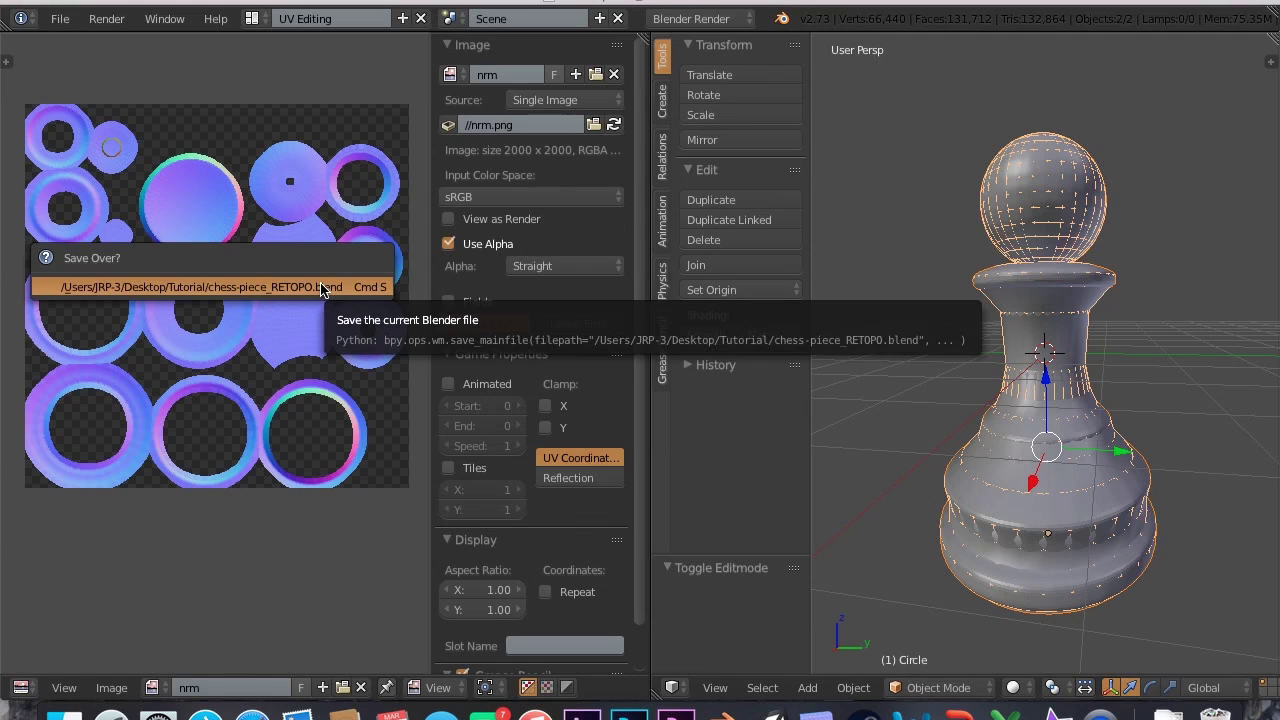
click(320, 290)
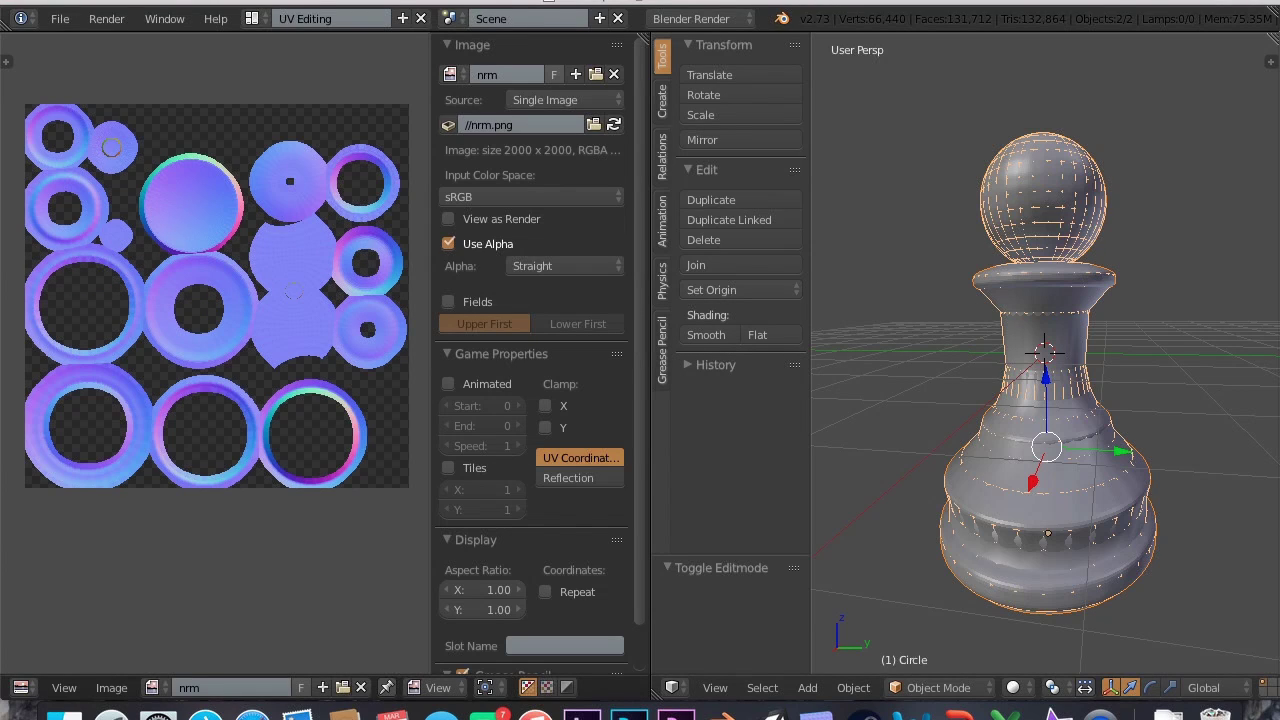